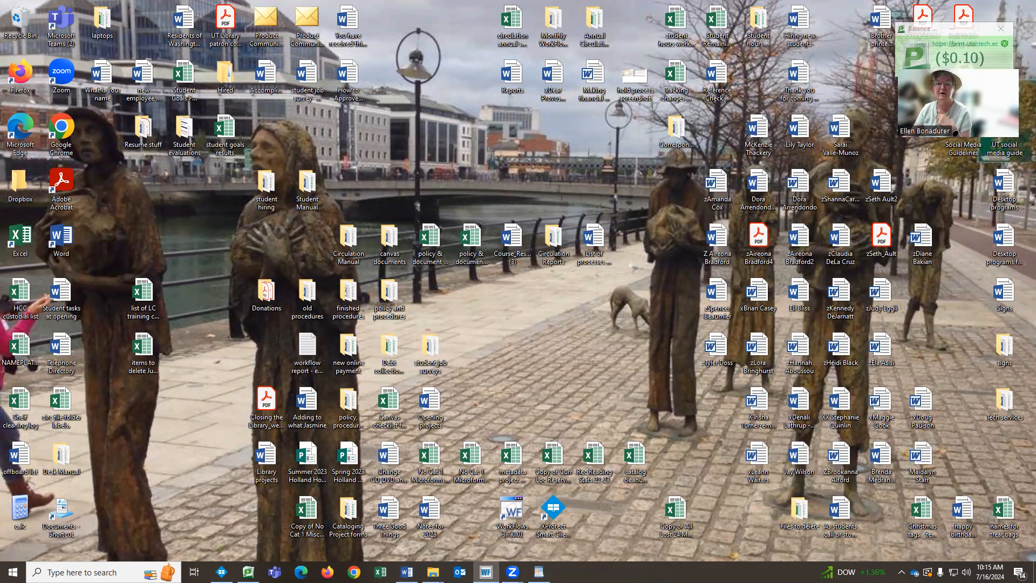
- Bring the WorkFlows window onto this screen maximized and open the Monthly checkouts by location template for scheduling
drag(1035, 15, 453, 15)
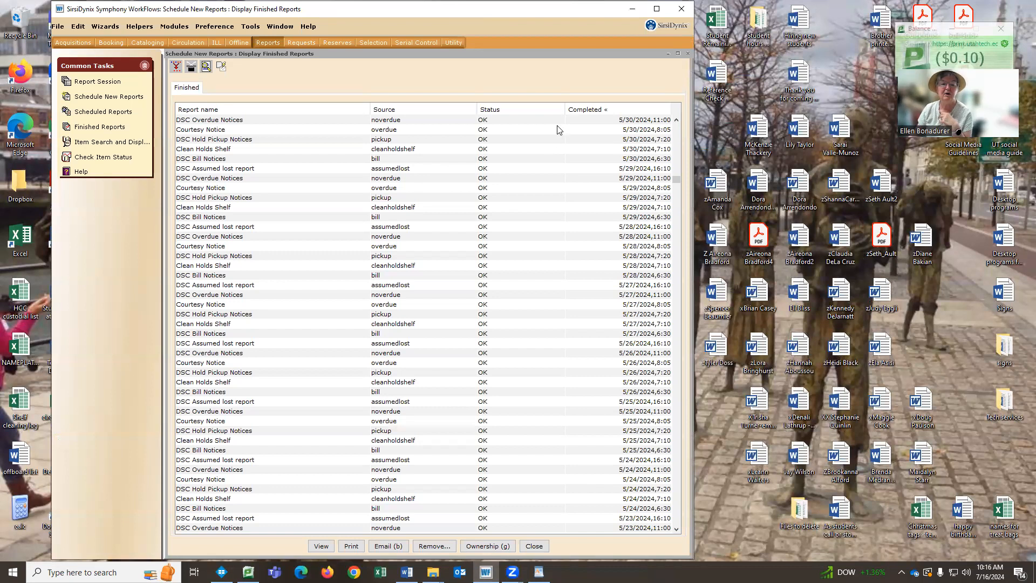
click(657, 9)
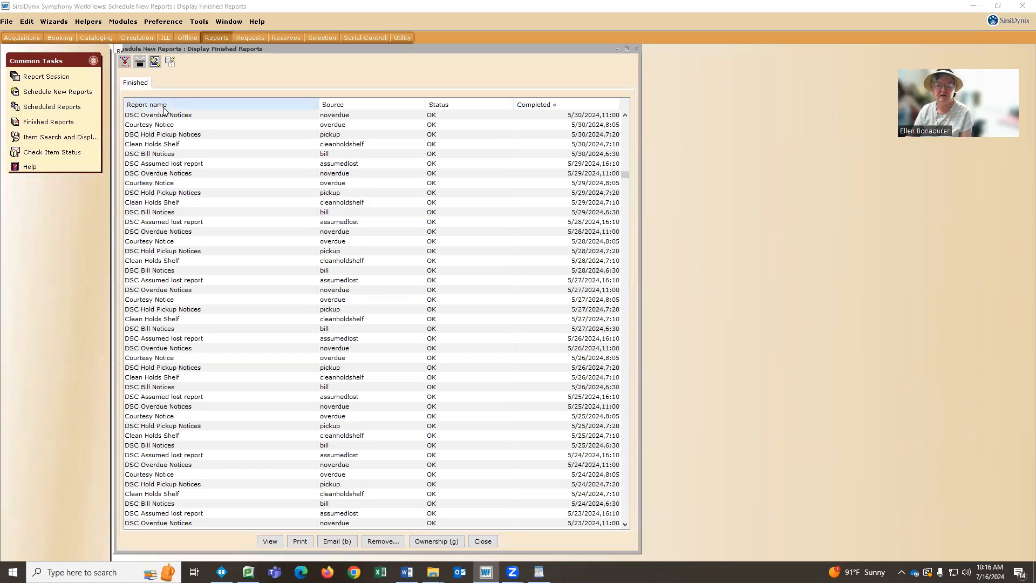
click(48, 92)
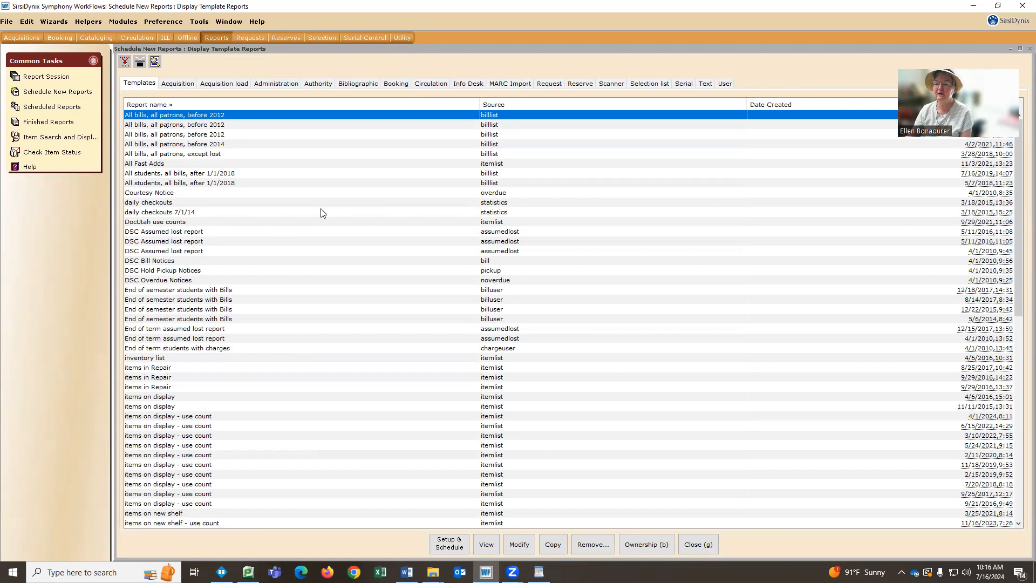
drag(1014, 176, 1005, 402)
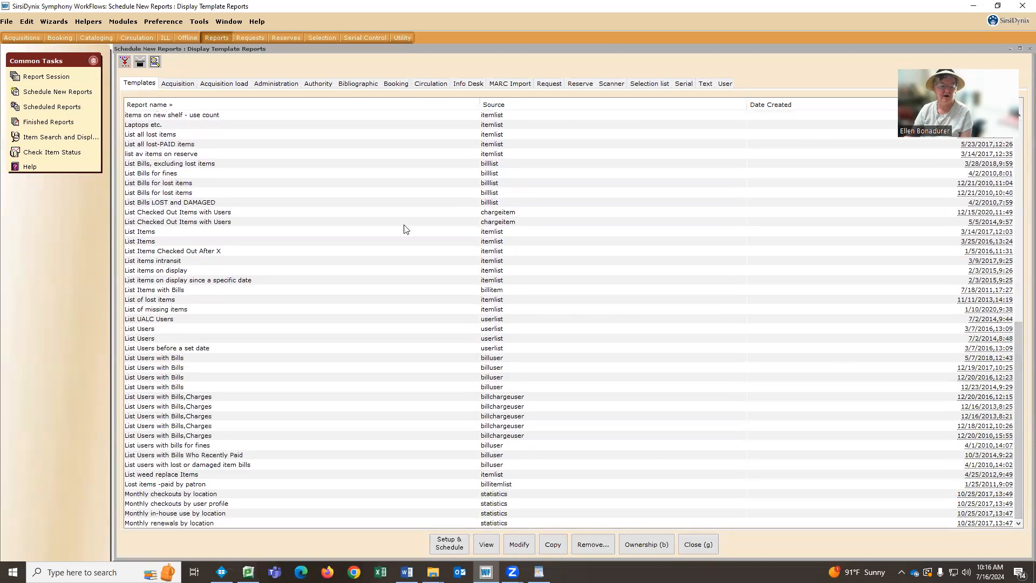
double_click(168, 494)
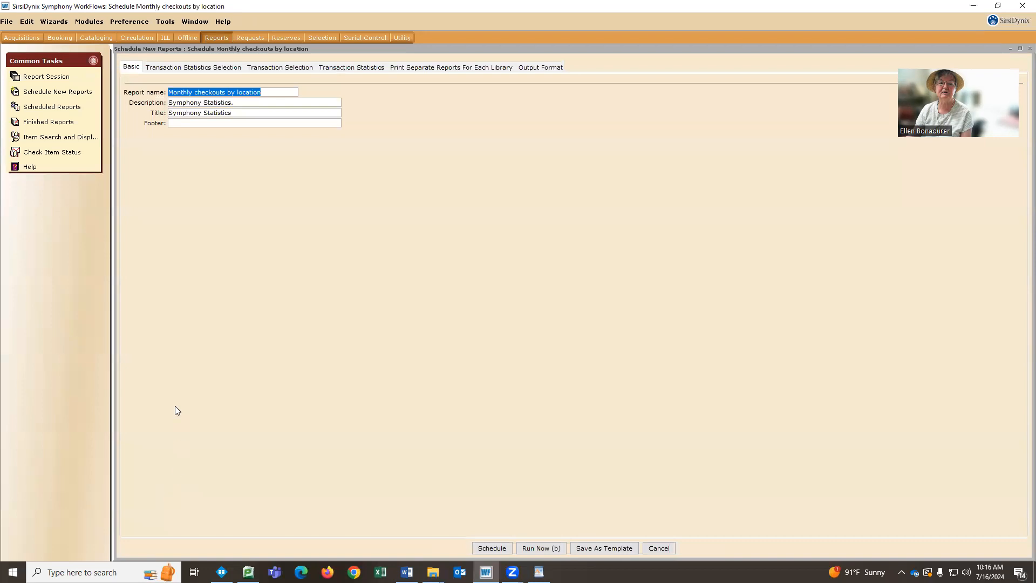
- In the report's transaction selection, switch the date range to calendar dates and set its start to 05/01/2024
click(275, 68)
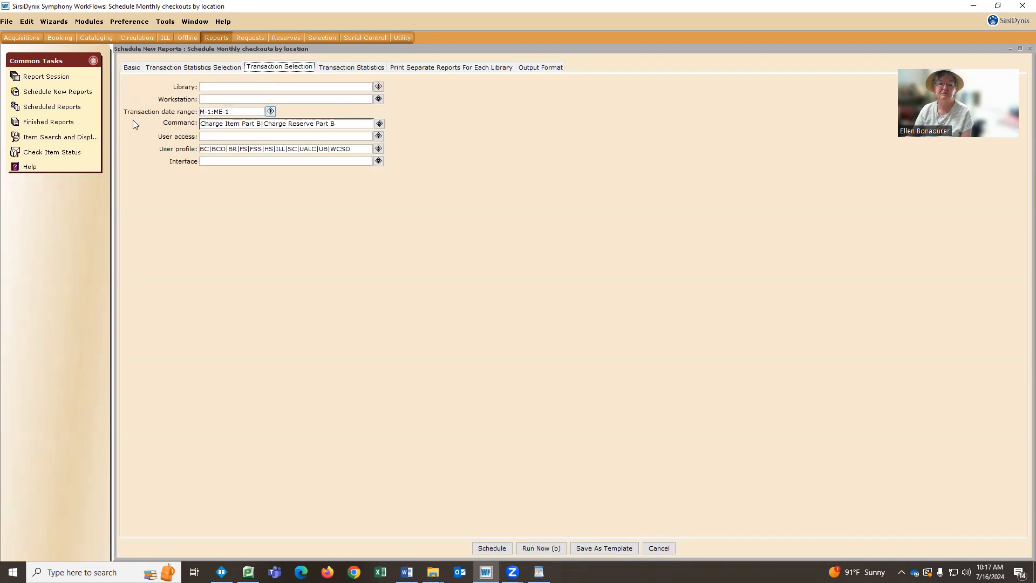
click(270, 112)
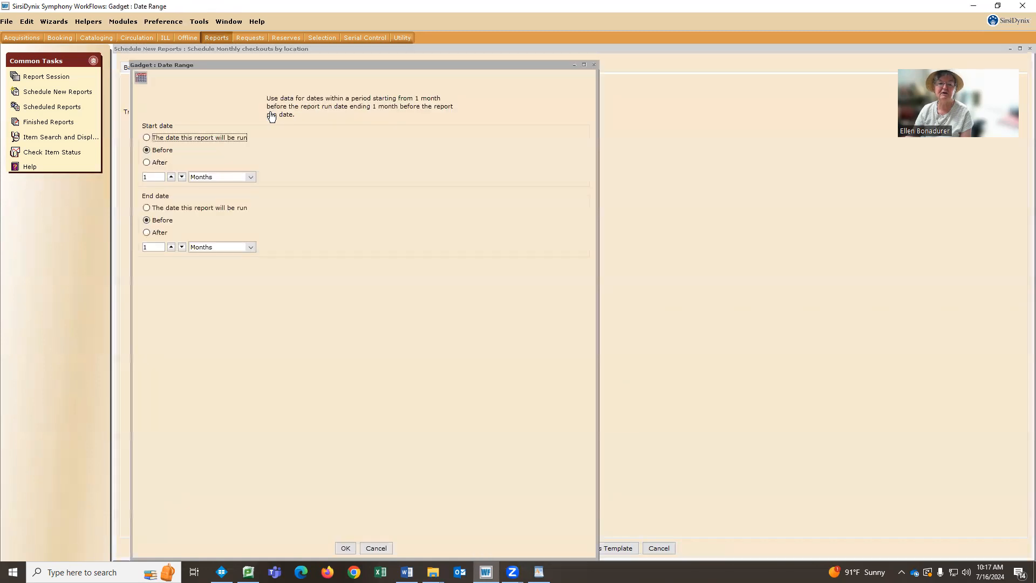
click(143, 81)
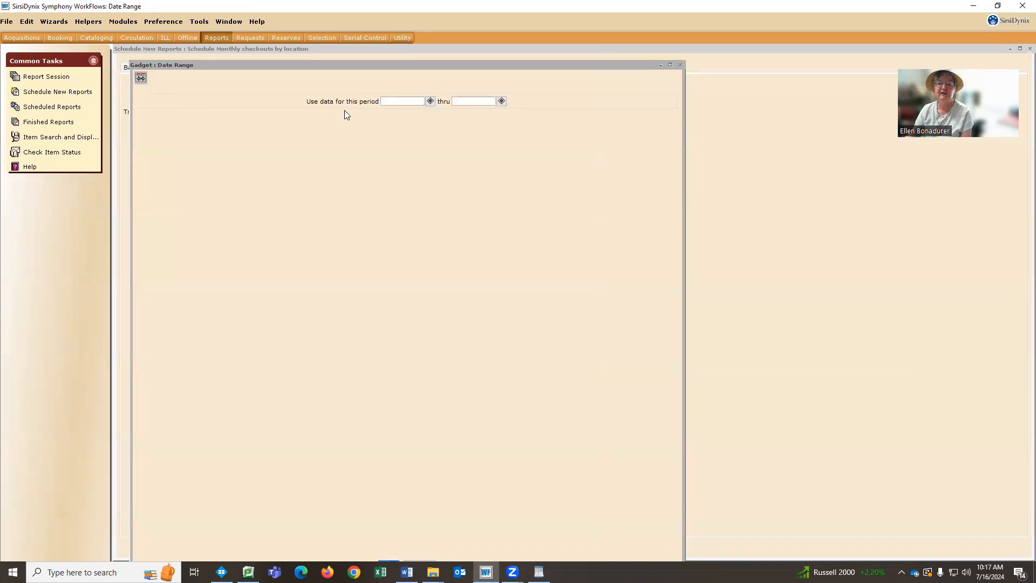
click(430, 101)
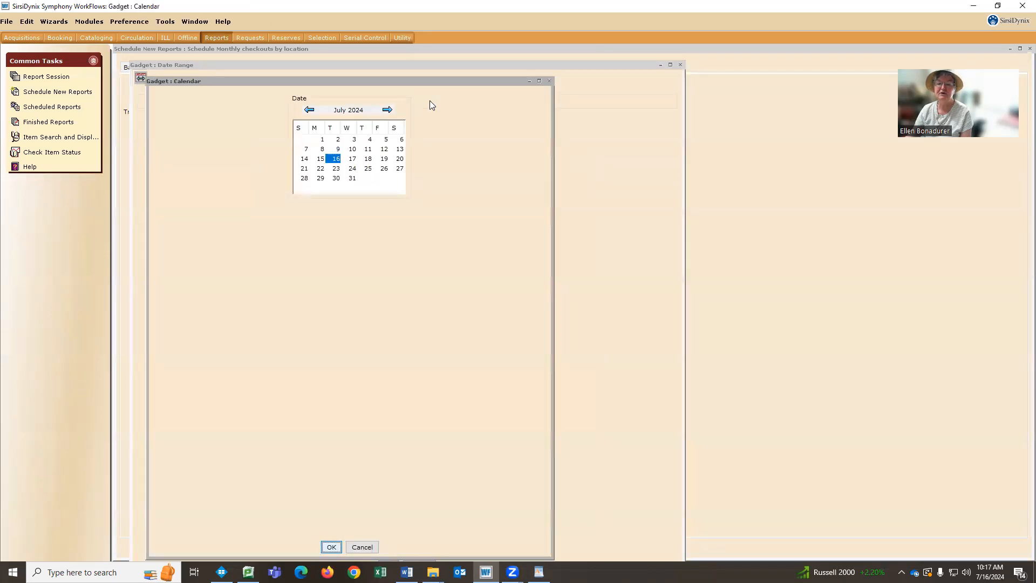
click(310, 111)
click(310, 110)
click(354, 141)
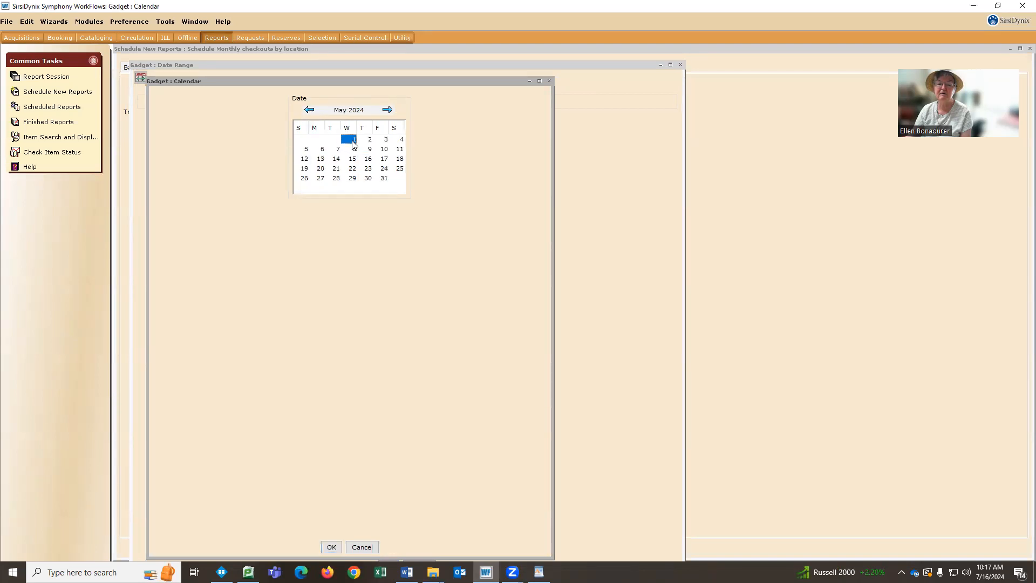
click(332, 547)
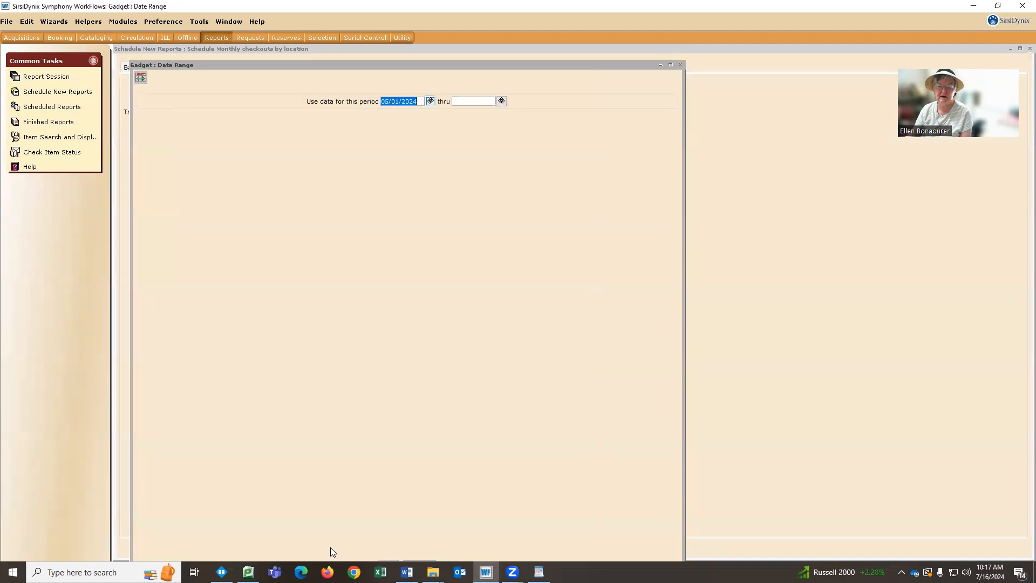
- Set the end of the location report's transaction date range to 05/31/2024 and accept the range
click(501, 101)
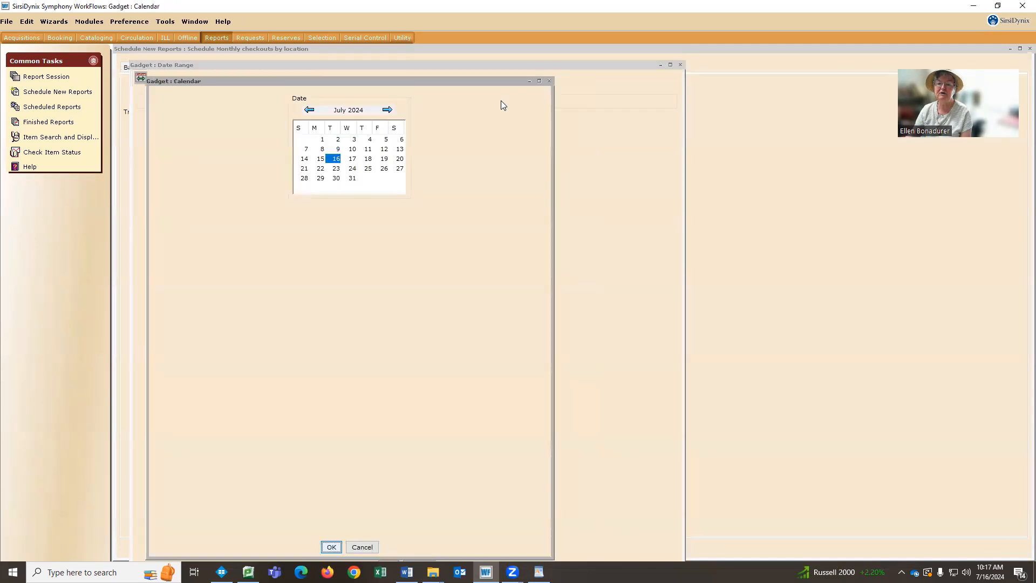
click(312, 111)
click(311, 110)
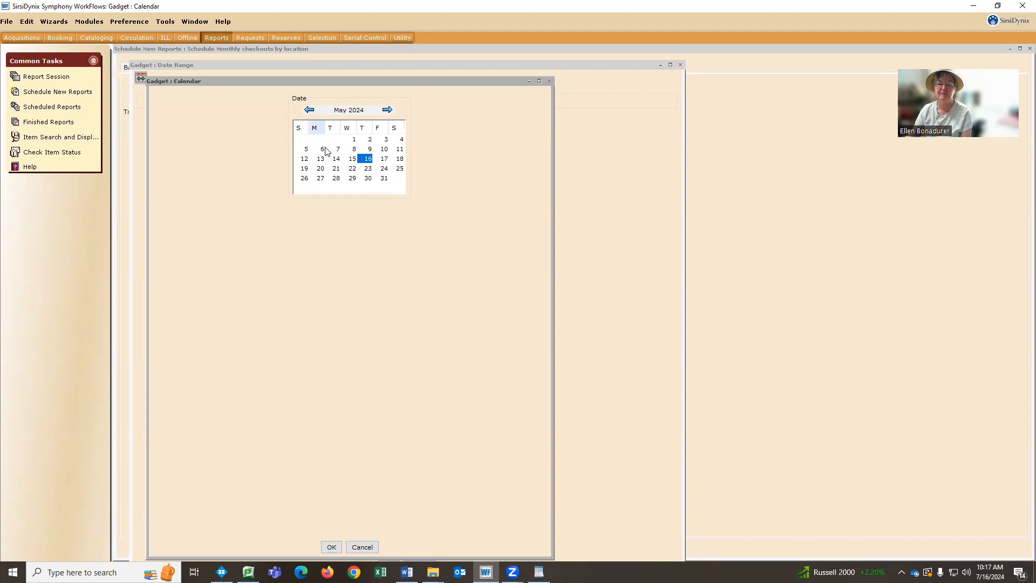
click(383, 178)
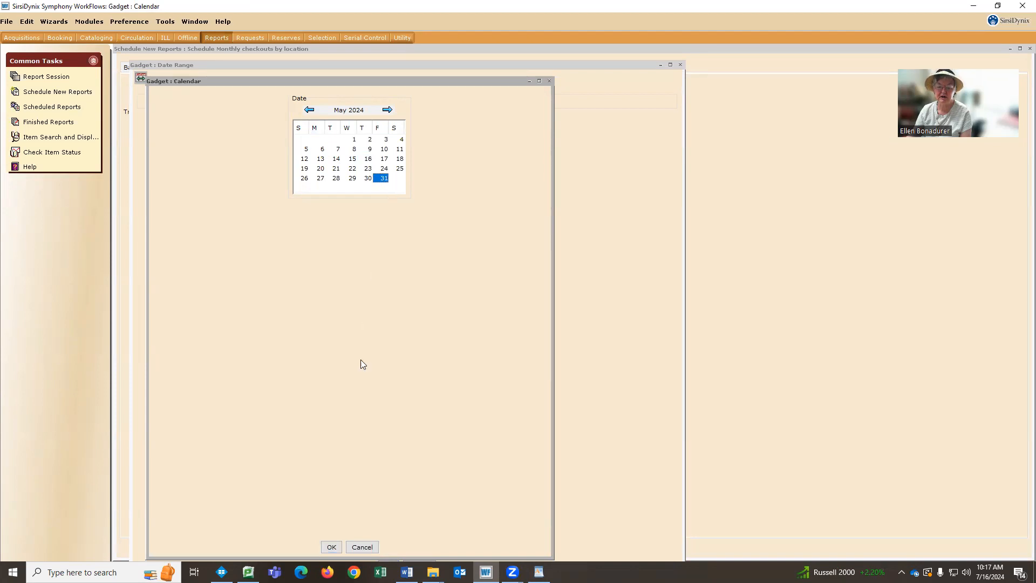
click(331, 547)
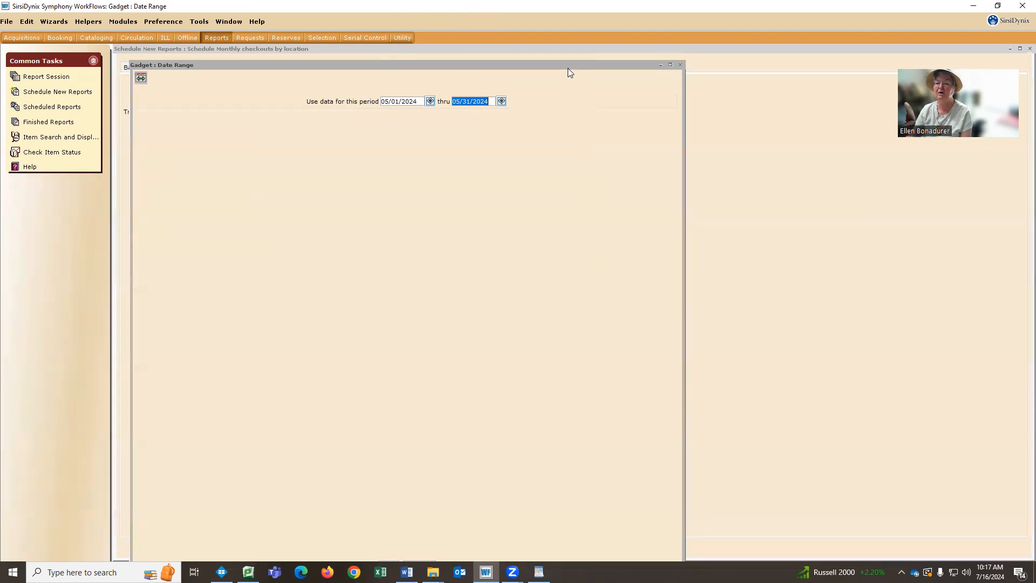
drag(569, 64, 570, 48)
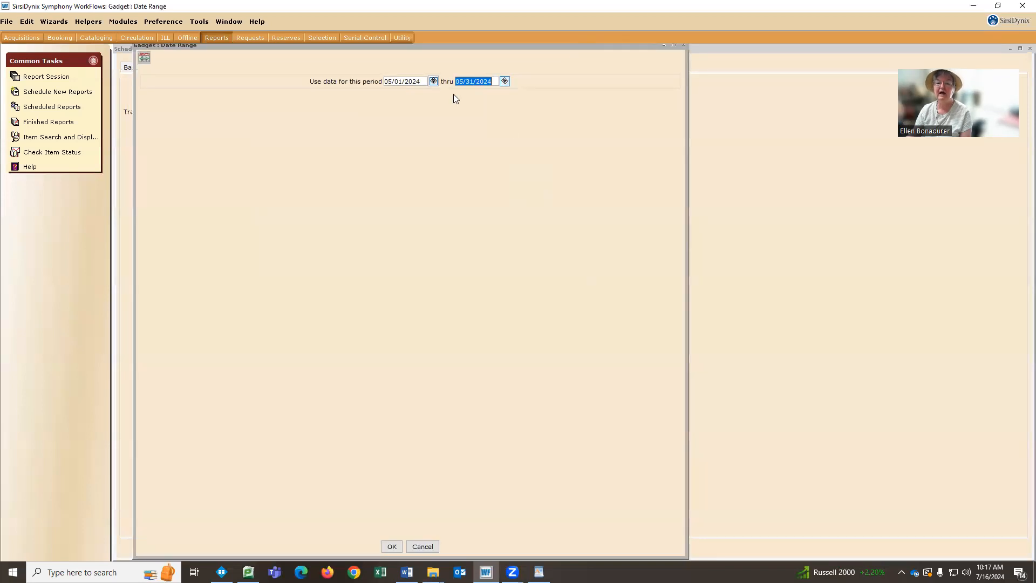
click(393, 545)
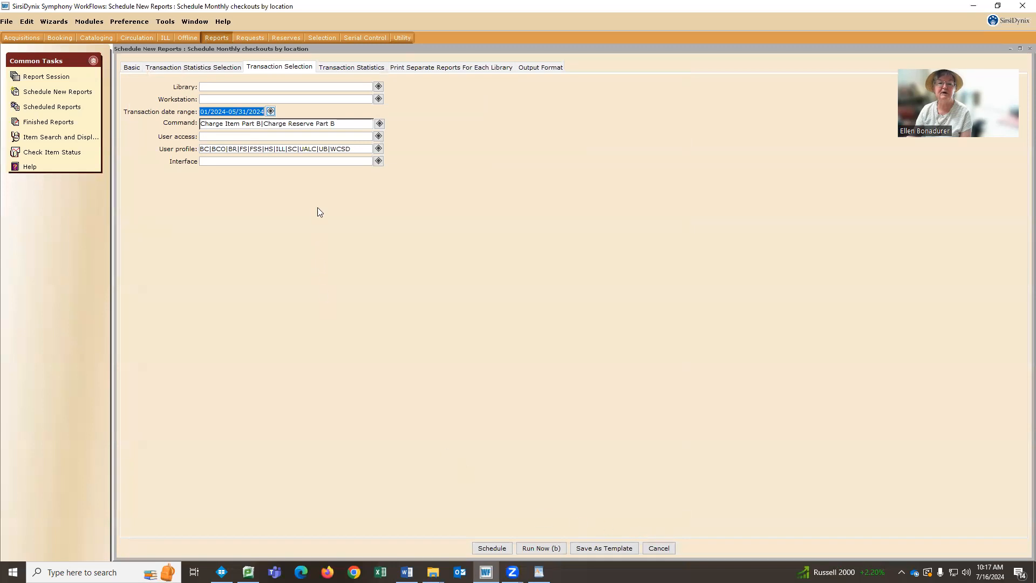
- Run the Monthly checkouts by location report immediately and display the finished reports list
click(536, 548)
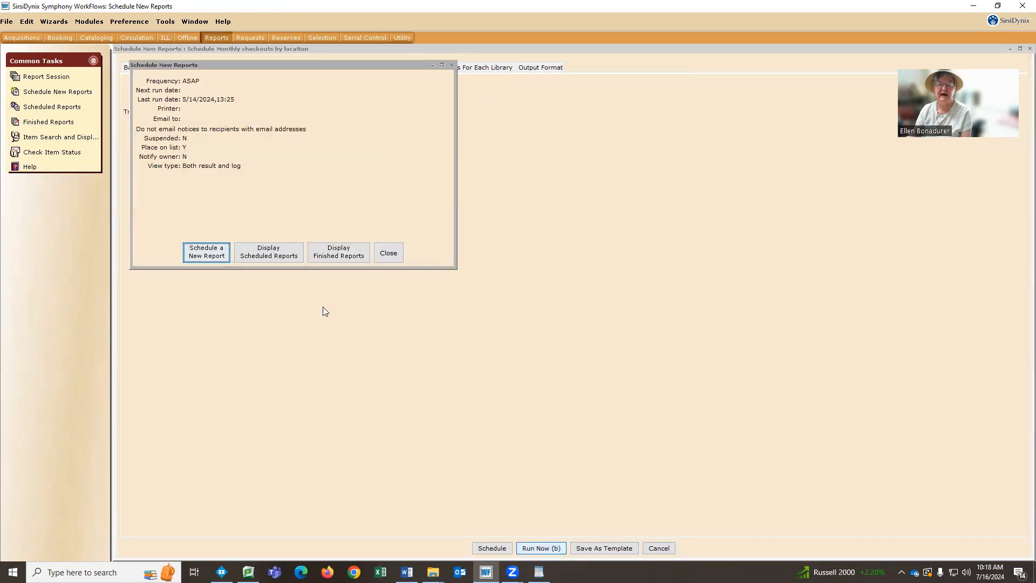
click(342, 258)
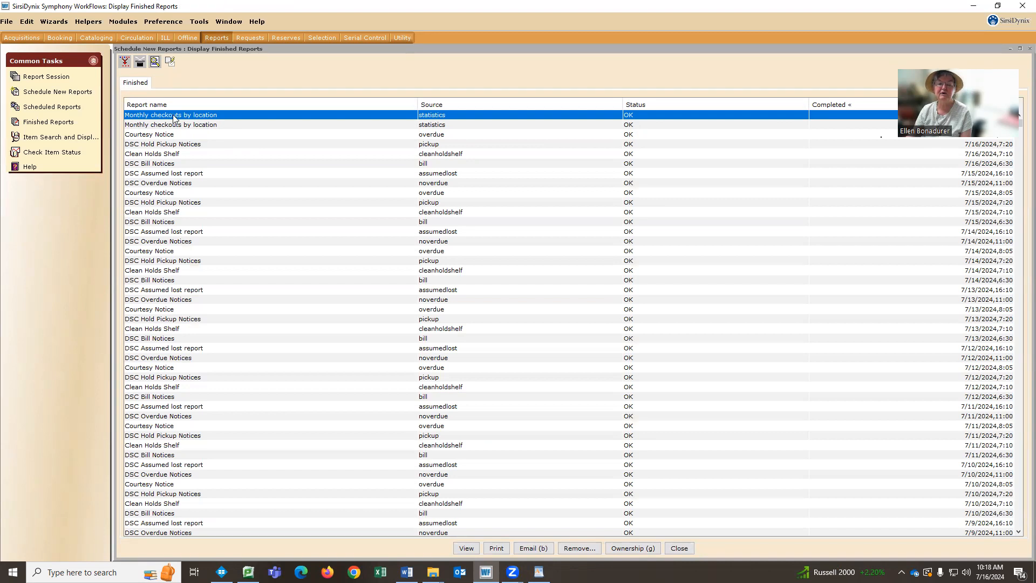
click(141, 65)
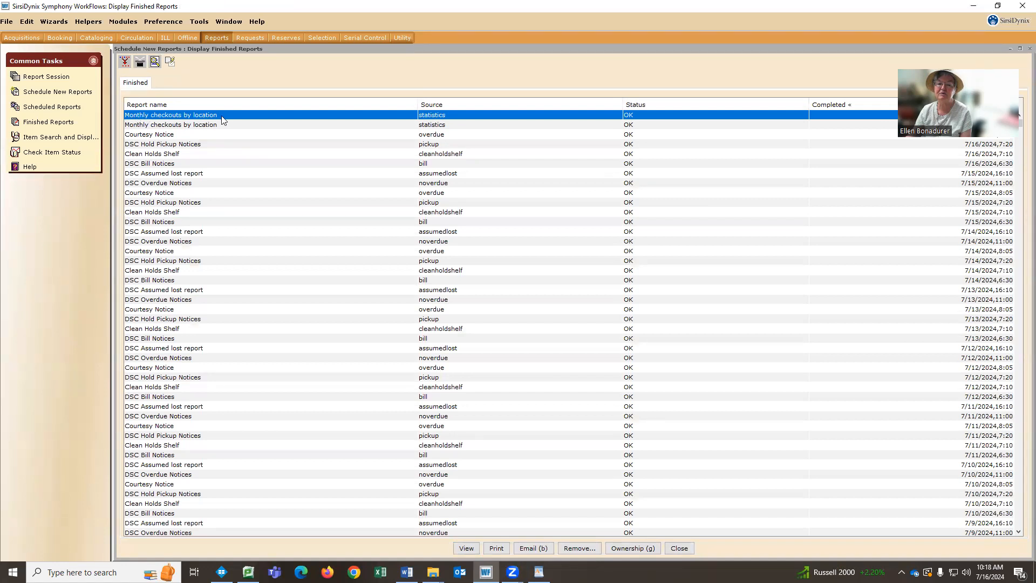
click(144, 62)
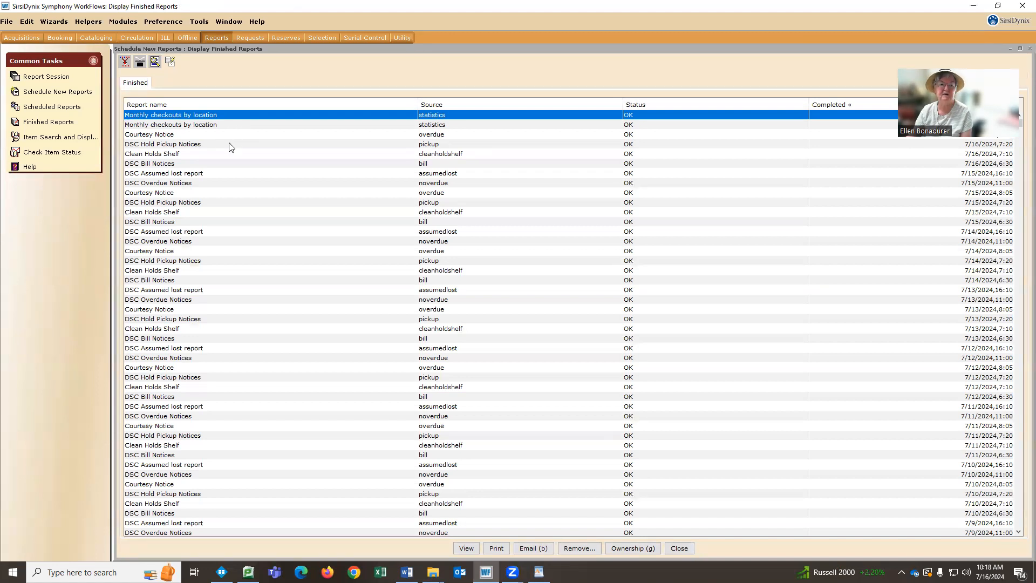
- Open the Monthly checkouts by user profile template for scheduling as a new report
click(63, 93)
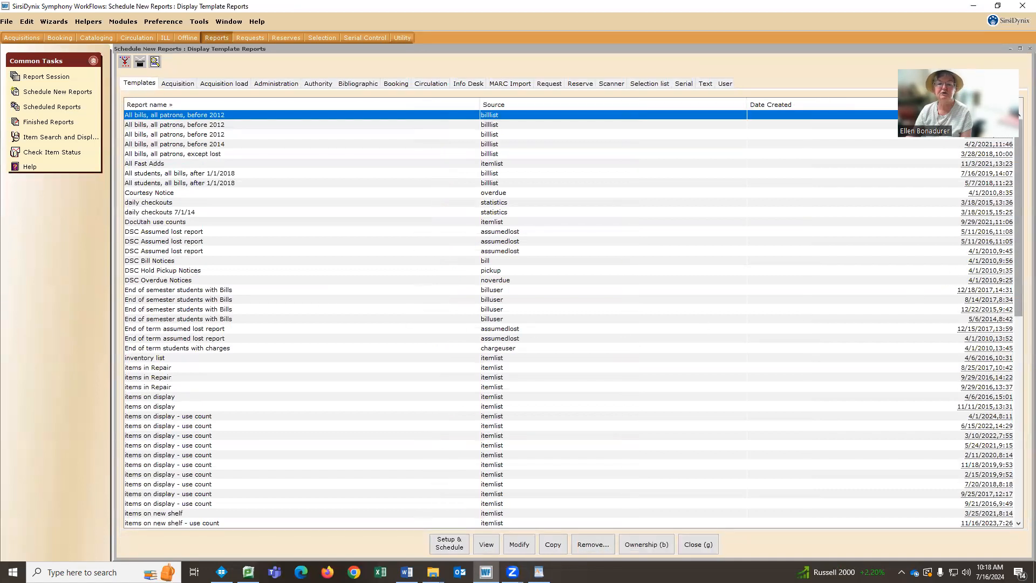
drag(1019, 254, 1016, 473)
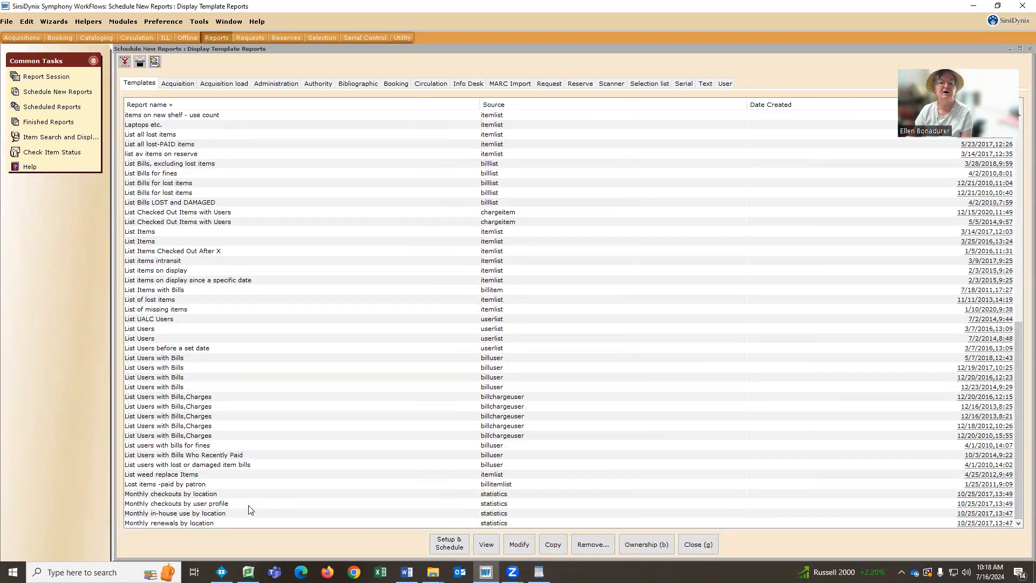
double_click(166, 504)
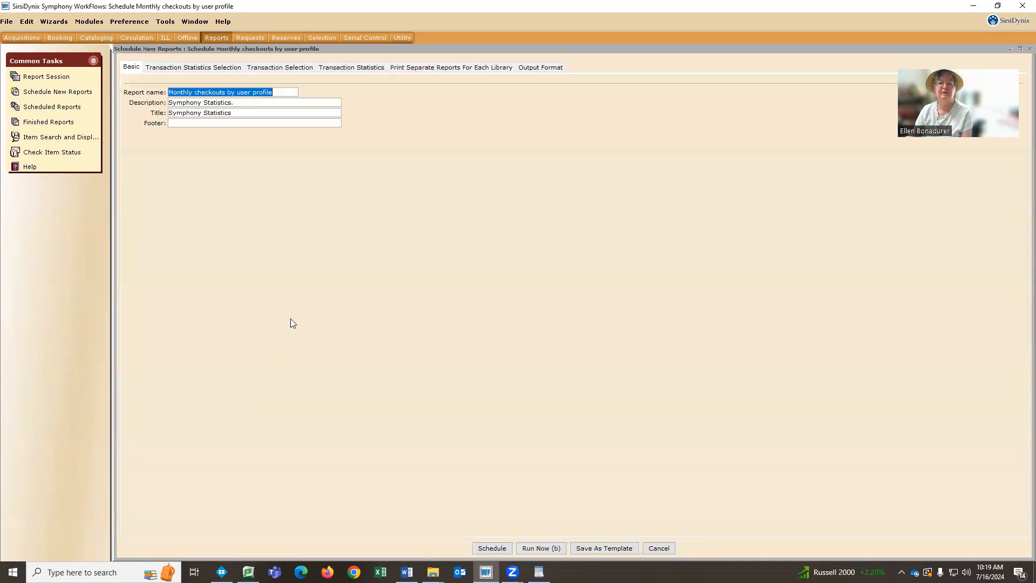
- Switch the user profile report's transaction date range to calendar dates and set its start to 05/01/2024
click(288, 68)
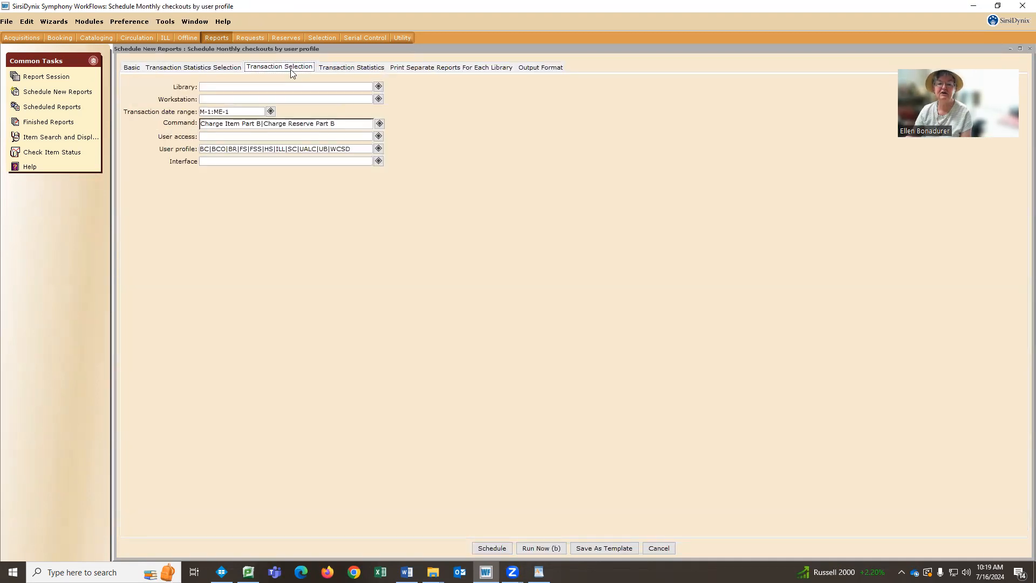
click(270, 111)
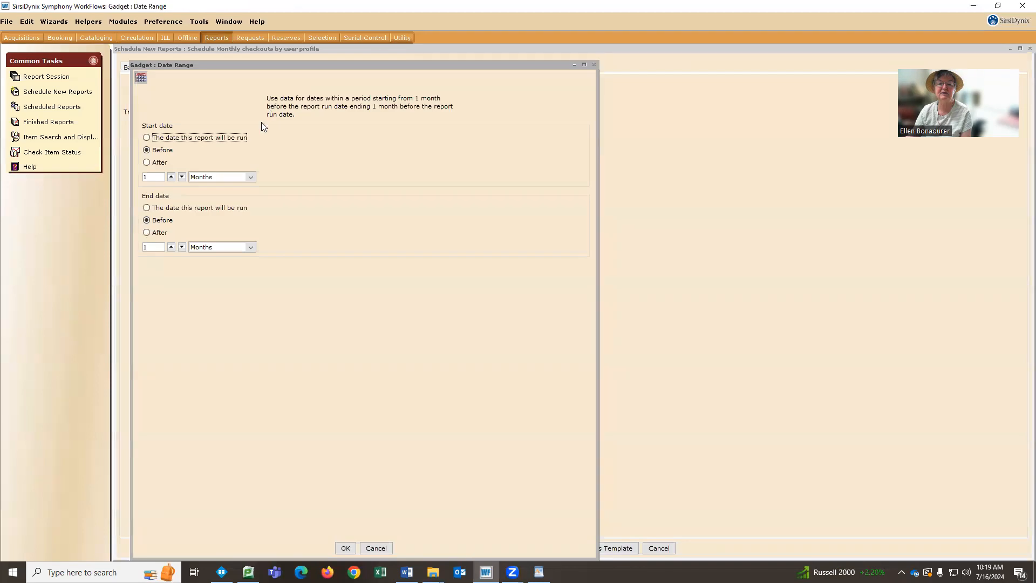
click(142, 81)
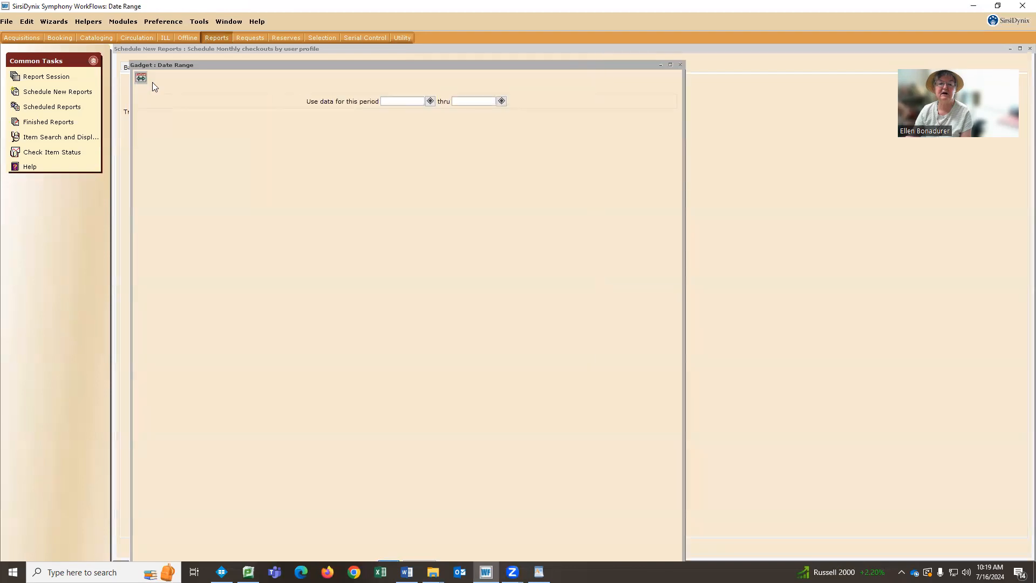
click(430, 101)
click(309, 110)
click(309, 110)
click(354, 139)
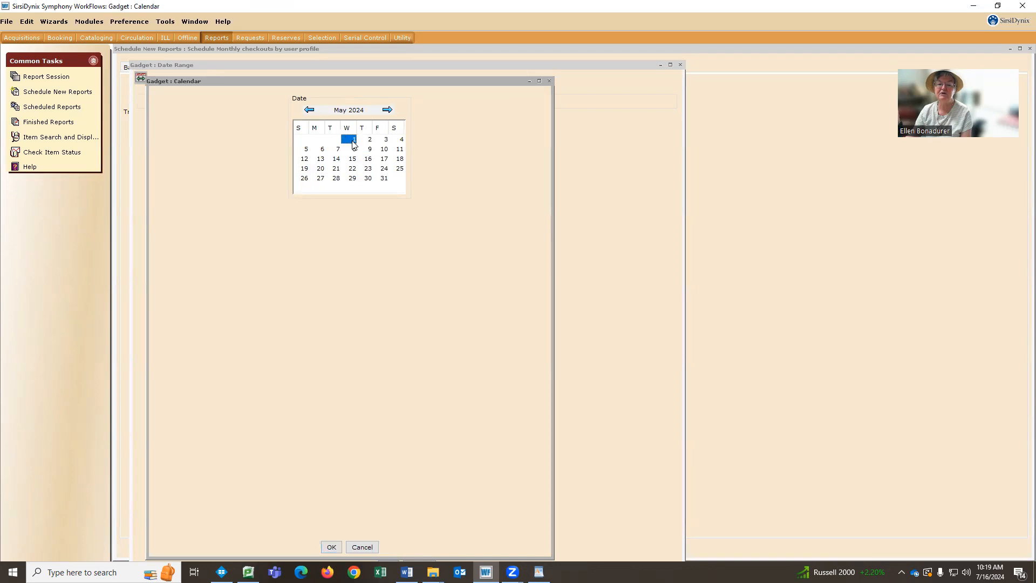
click(331, 546)
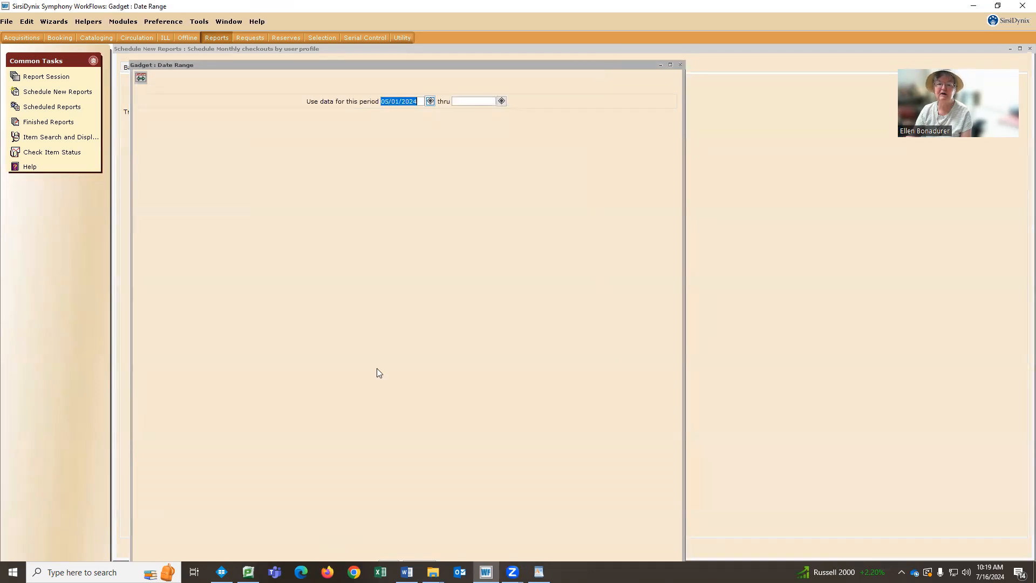
- Set the end of the date range to 05/31/2024 and run the Monthly checkouts by user profile report immediately
click(501, 101)
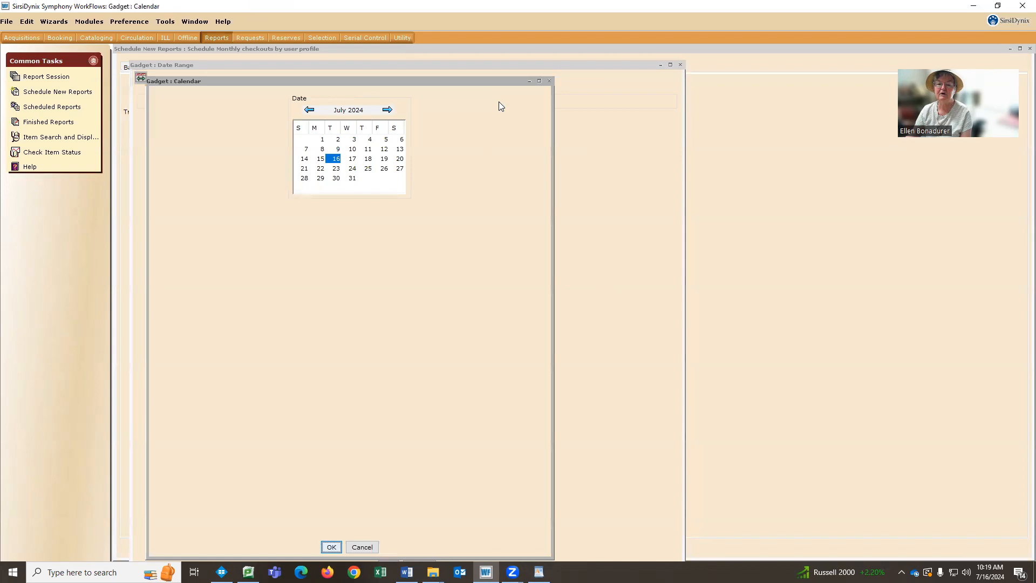
click(309, 110)
click(308, 111)
click(384, 178)
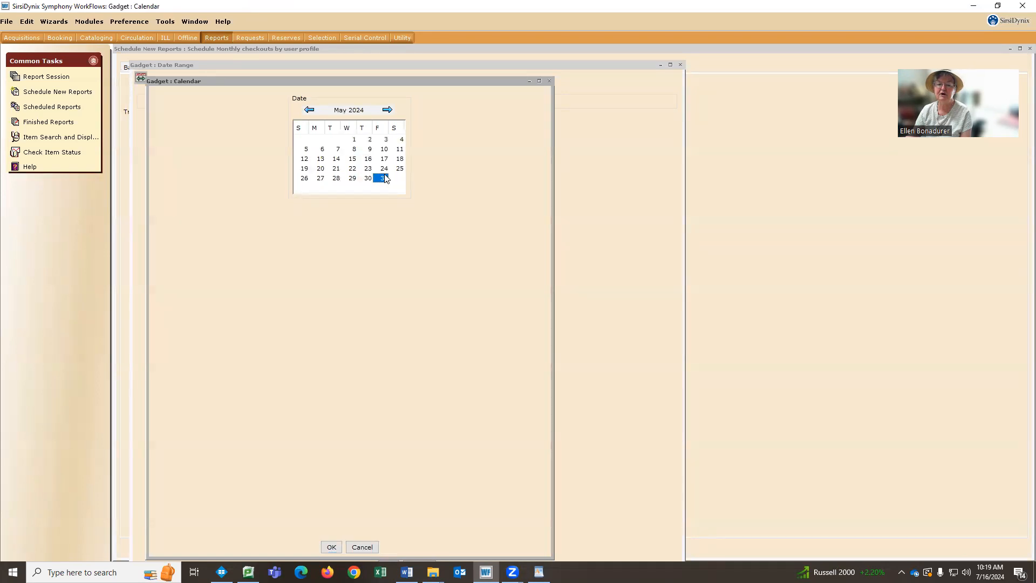
click(331, 547)
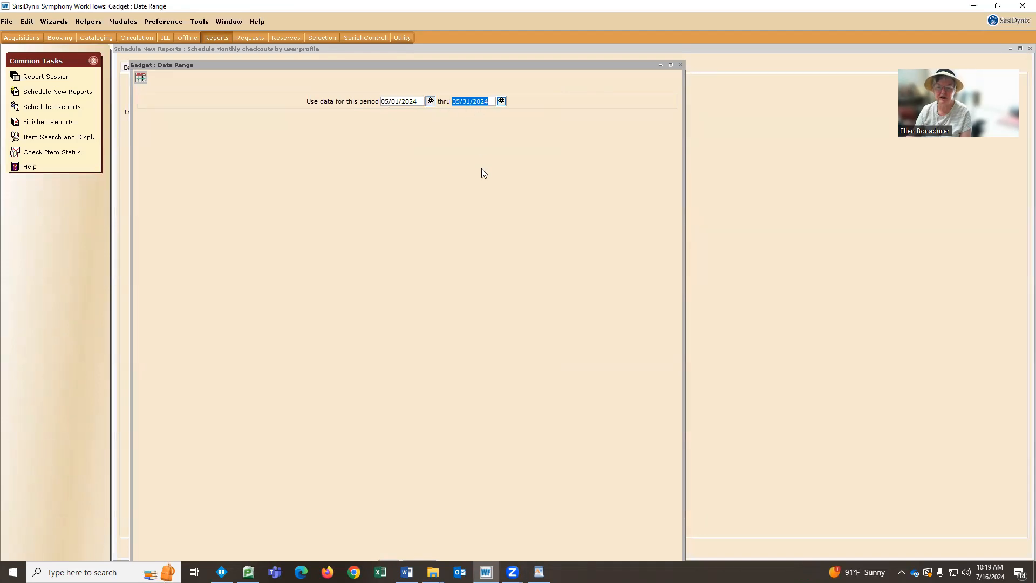
drag(543, 65, 545, 49)
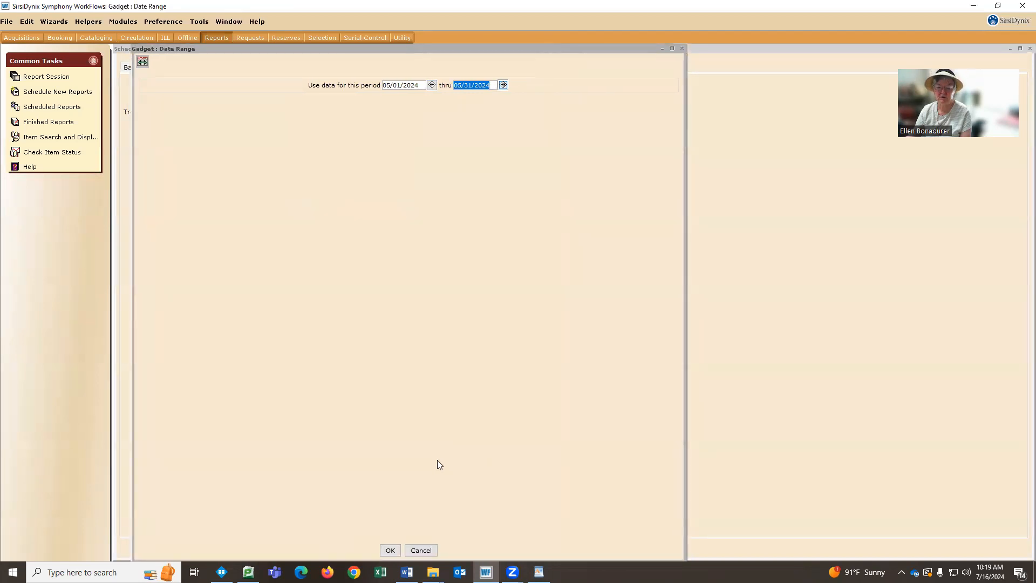
click(390, 550)
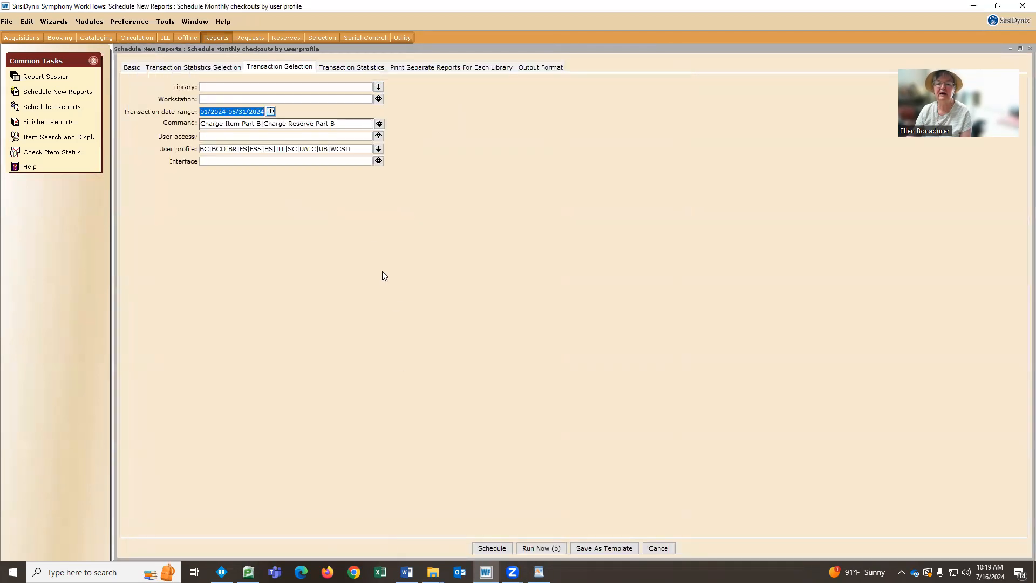
click(540, 549)
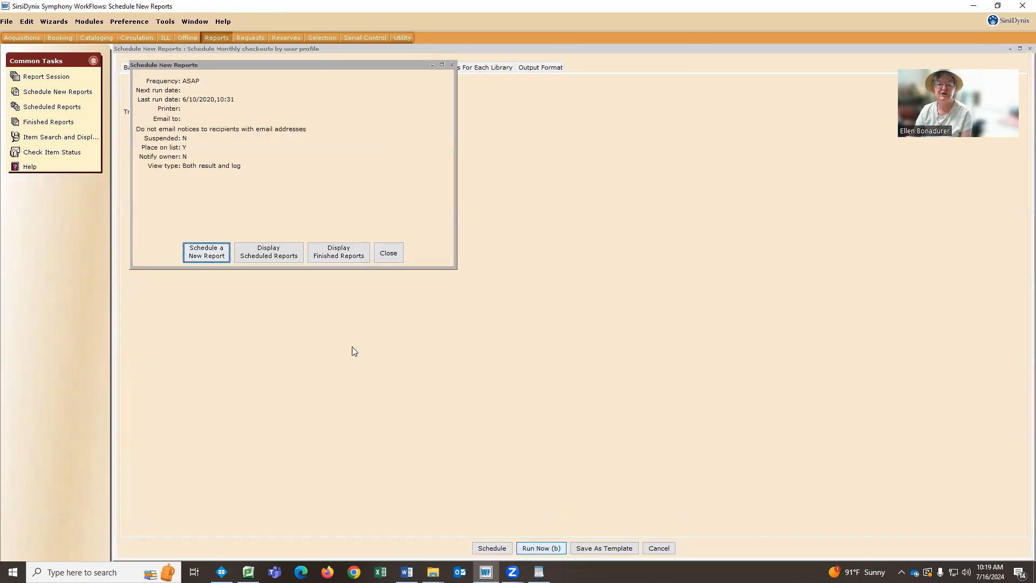
- Display the refreshed finished reports list, and open the Monthly in-house use by location template for scheduling as a new report
click(340, 254)
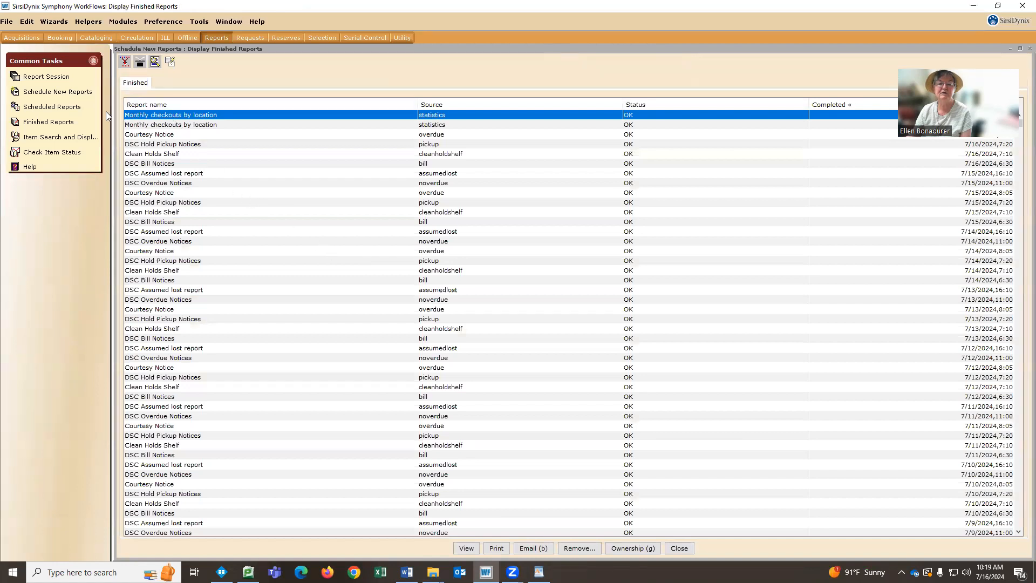
click(140, 62)
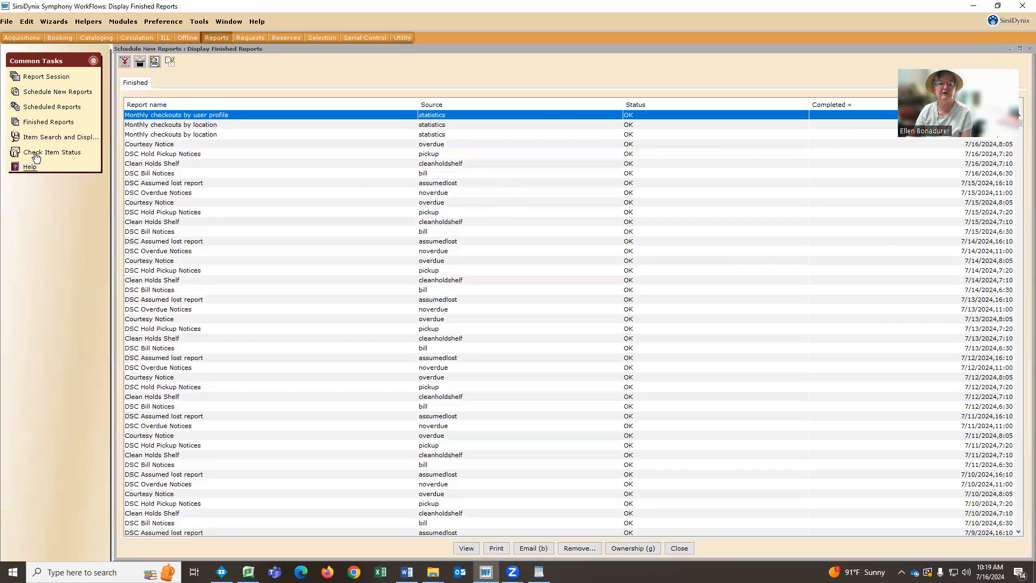
click(49, 93)
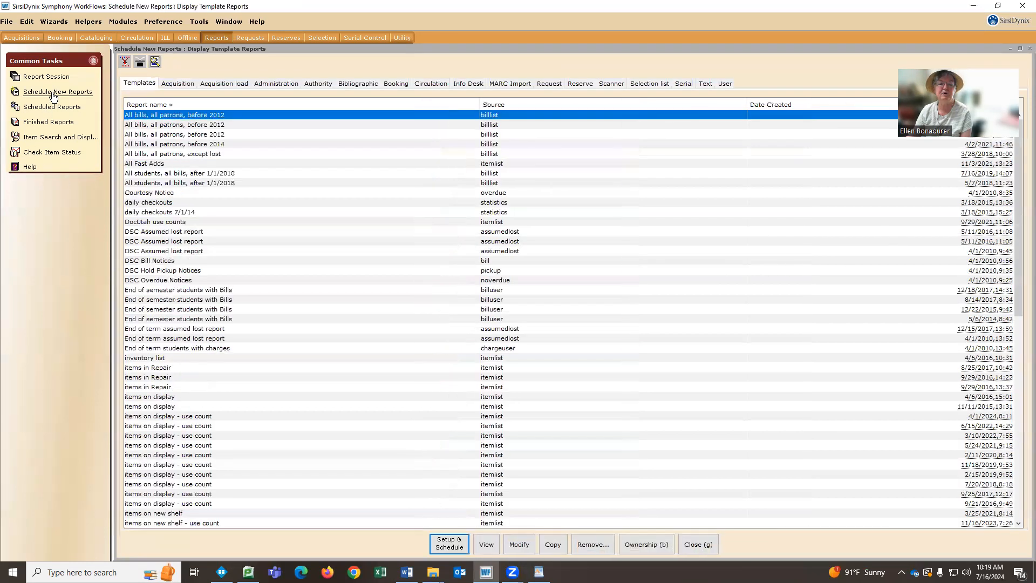
drag(1017, 162, 1020, 416)
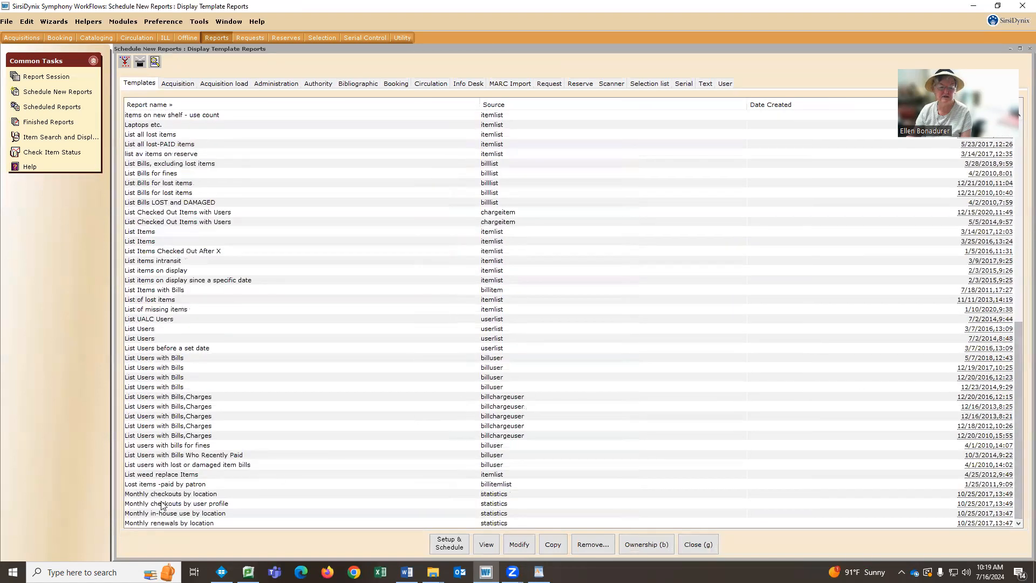
double_click(162, 514)
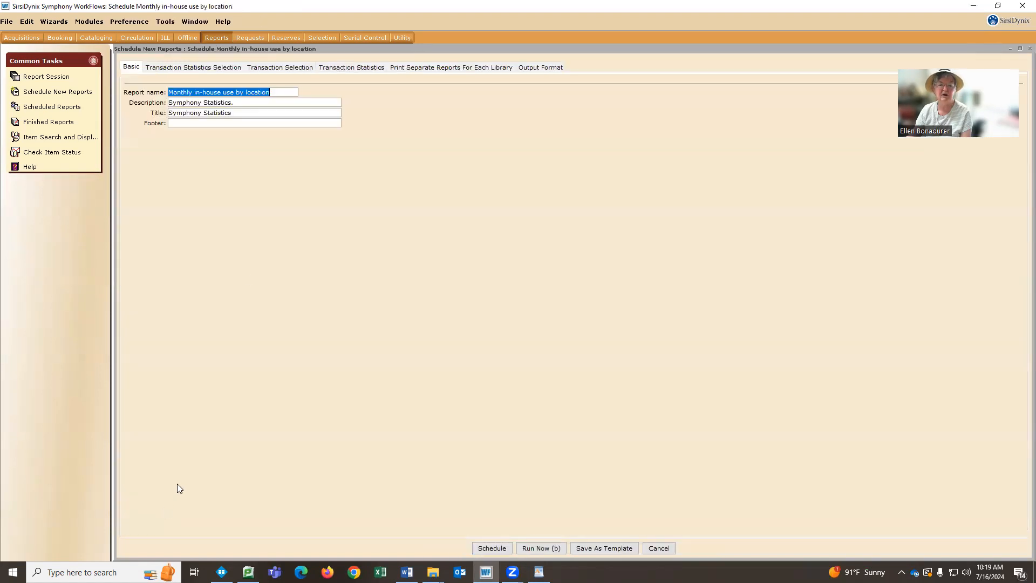
- Switch the in-house use report's transaction date range to calendar dates and set its start to 05/01/2024
click(289, 69)
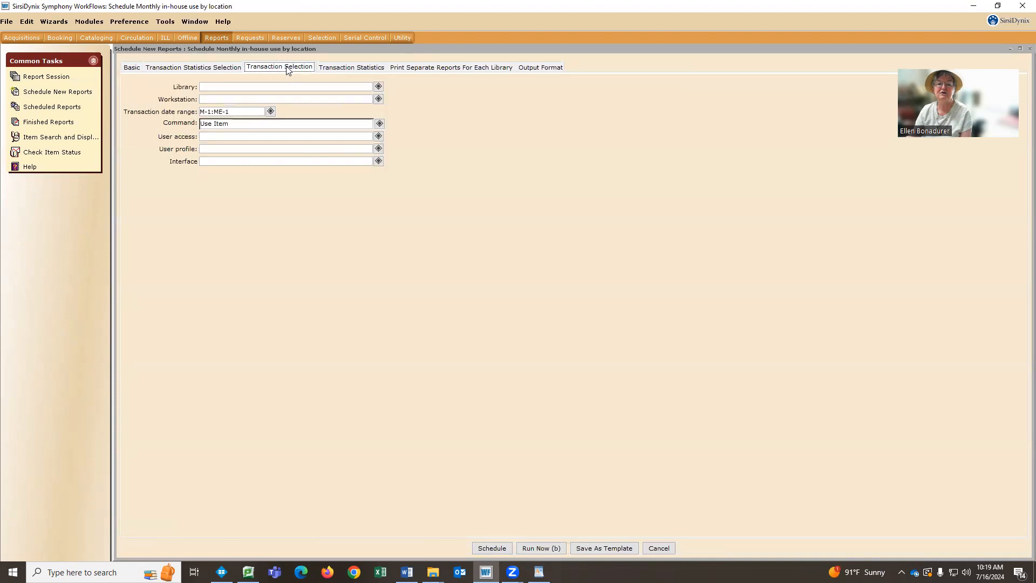
click(272, 114)
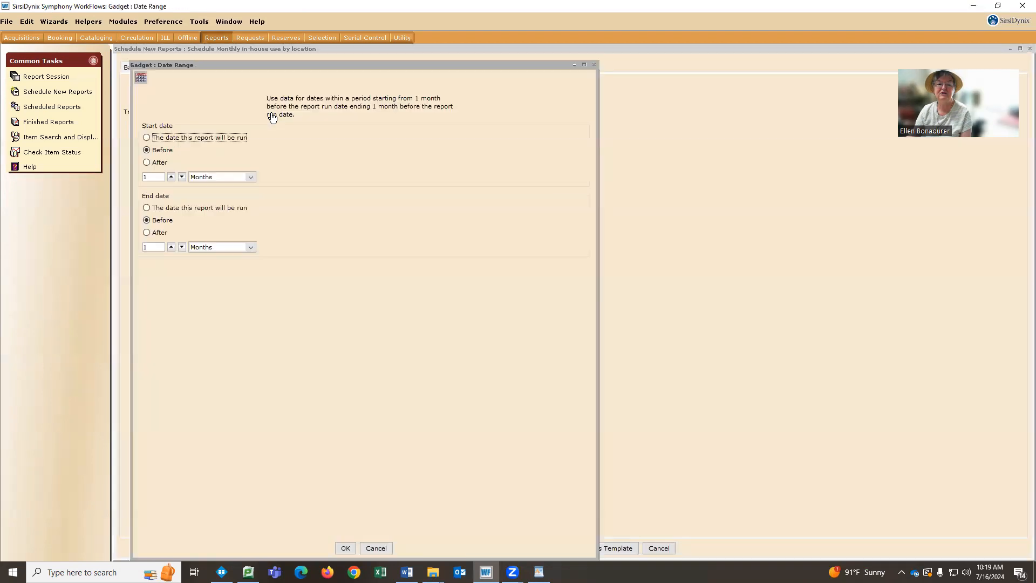
click(141, 78)
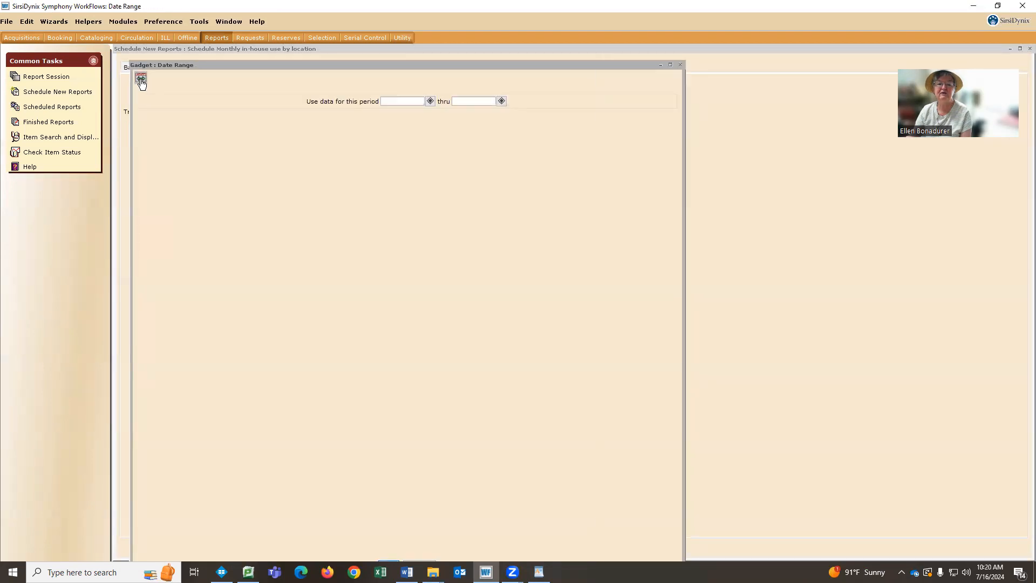
click(430, 102)
click(309, 110)
click(351, 142)
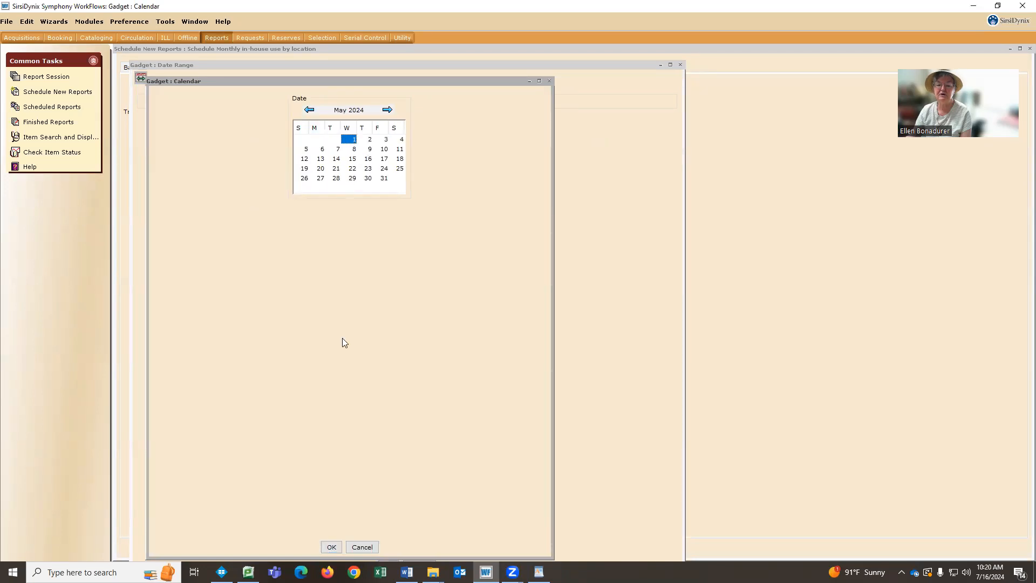
click(331, 547)
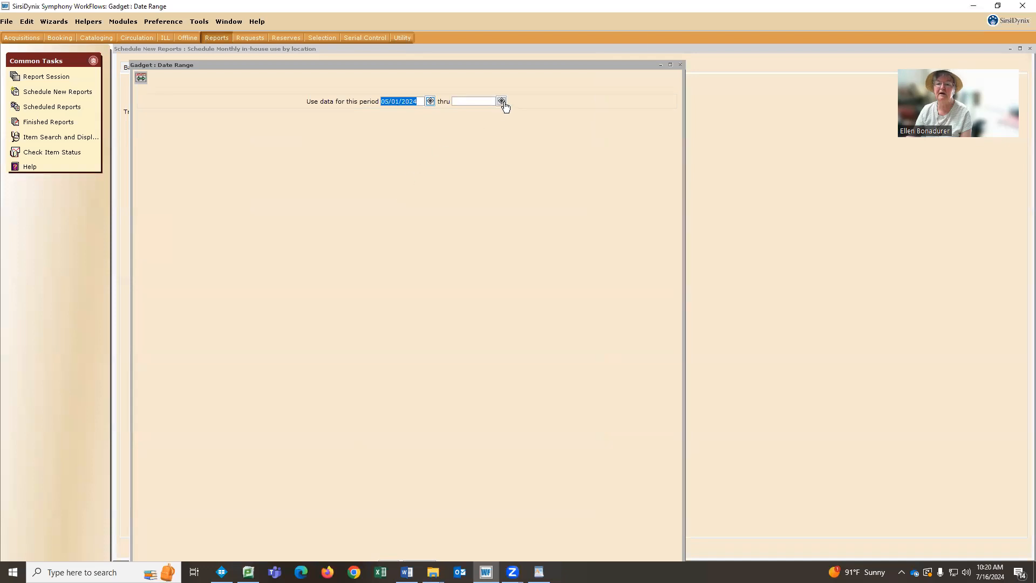
- Set the end of the in-house use report's date range to 05/31/2024 and apply the range
click(502, 102)
click(310, 110)
click(384, 179)
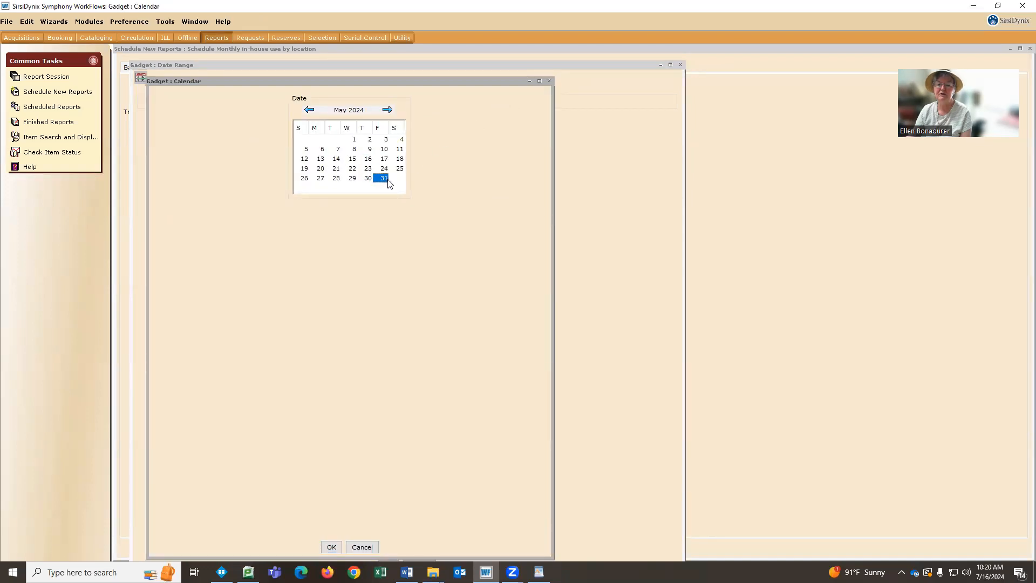
click(331, 547)
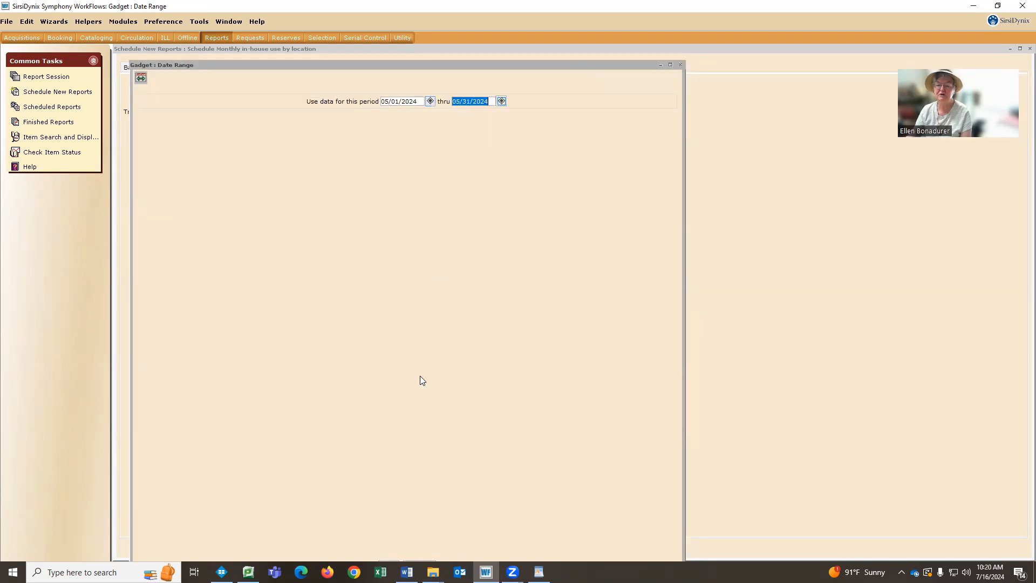
drag(570, 66, 570, 57)
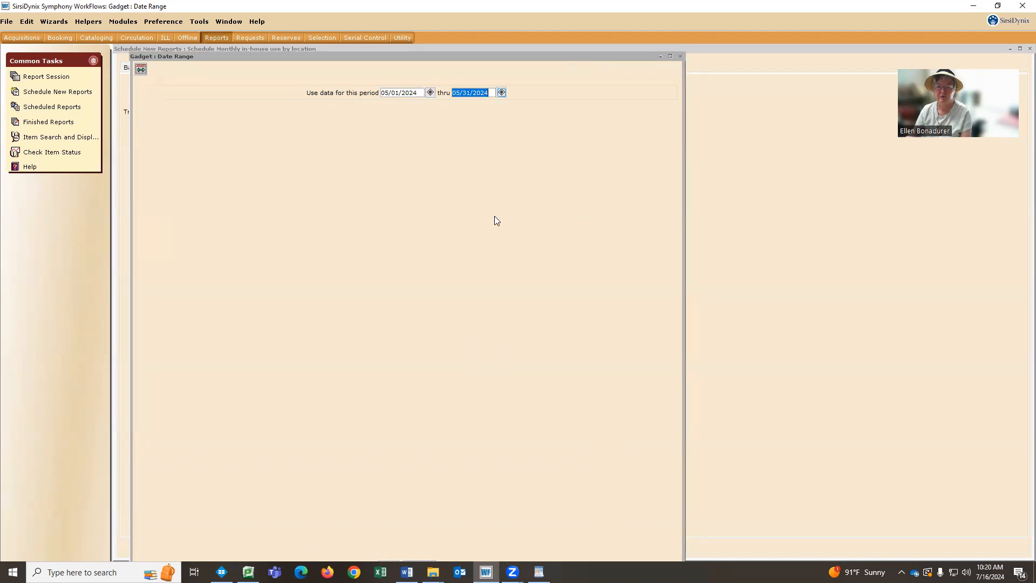
drag(536, 56, 537, 37)
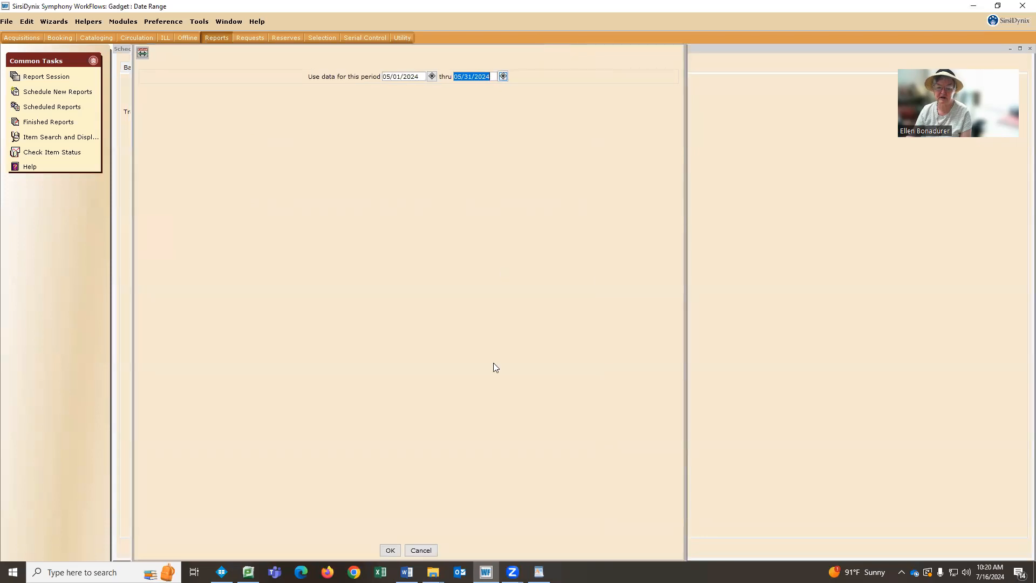
click(390, 550)
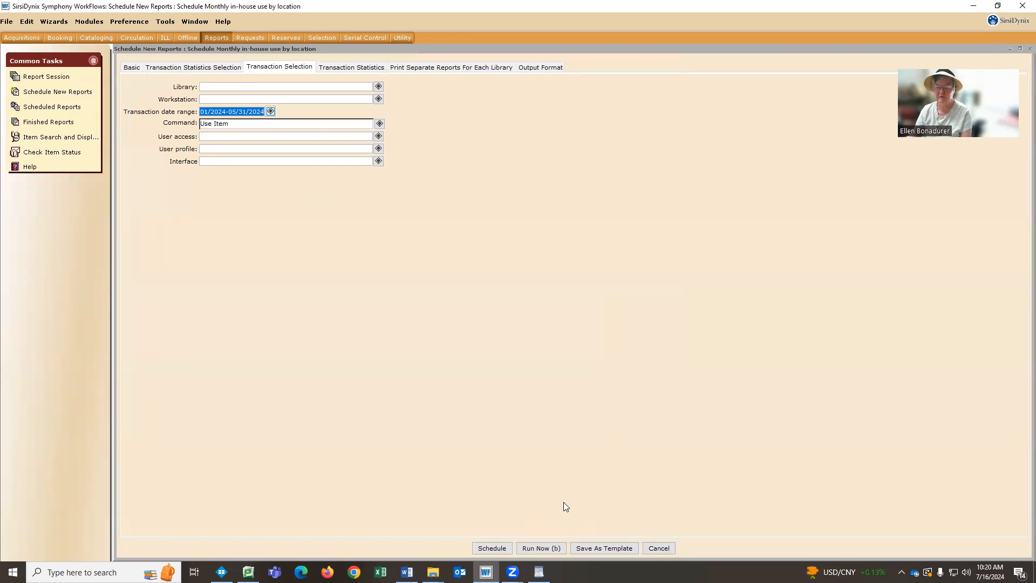
- Run the Monthly in-house use by location report immediately and display the refreshed finished reports list
click(539, 548)
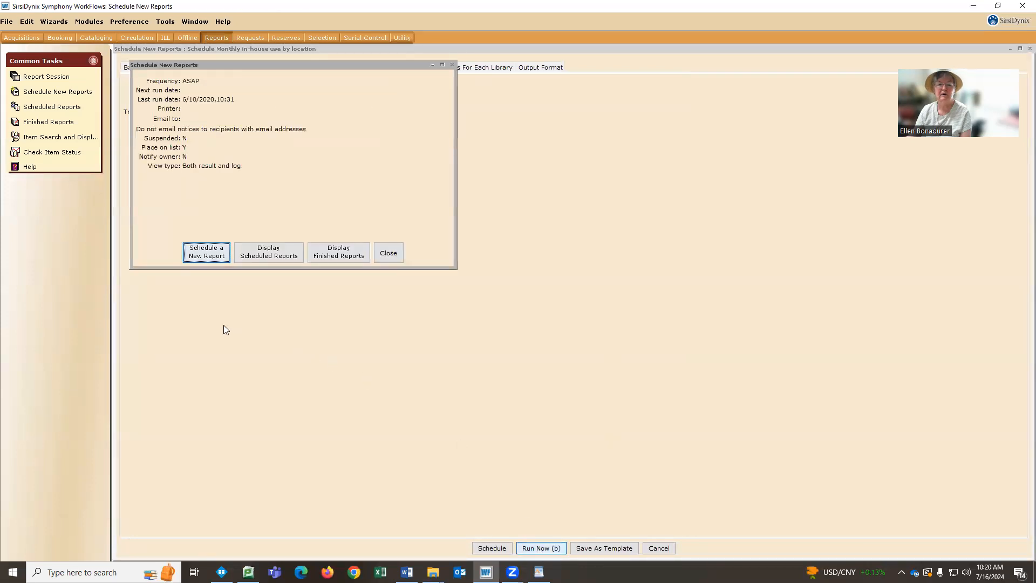
click(336, 256)
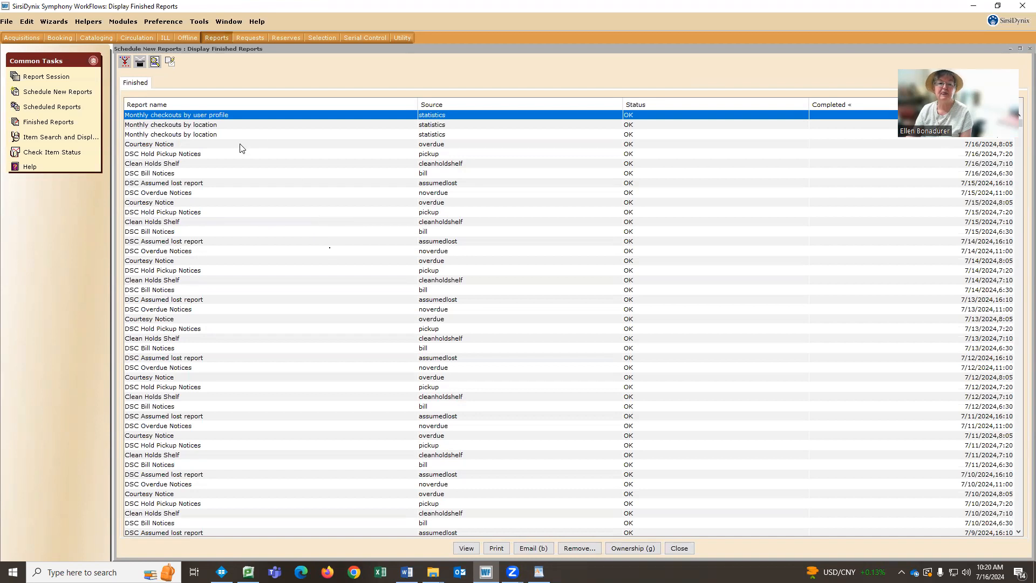
click(140, 63)
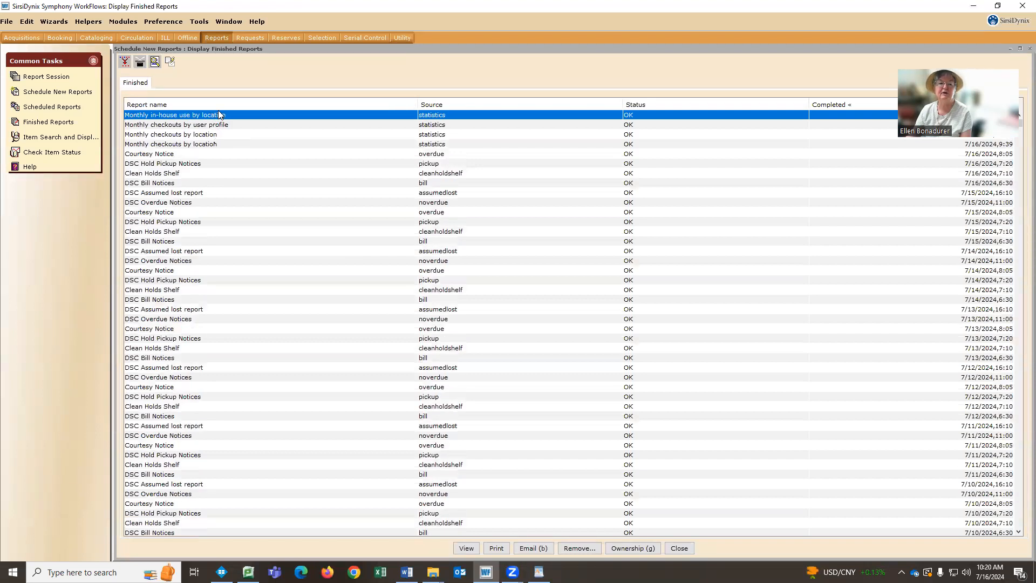
- Open the Monthly renewals by location template for scheduling as a new report
click(64, 93)
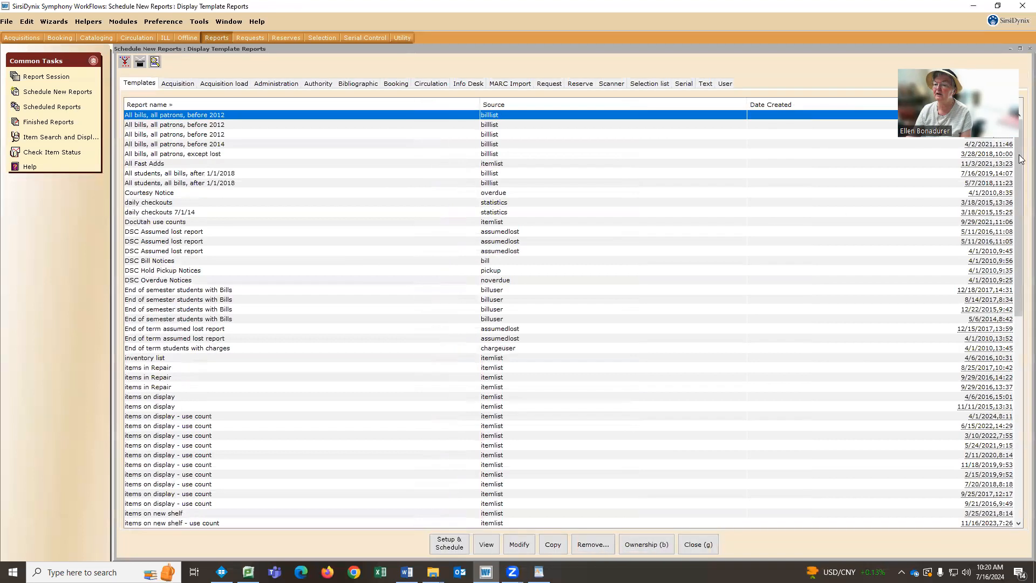
scroll(1022, 159, down, 14)
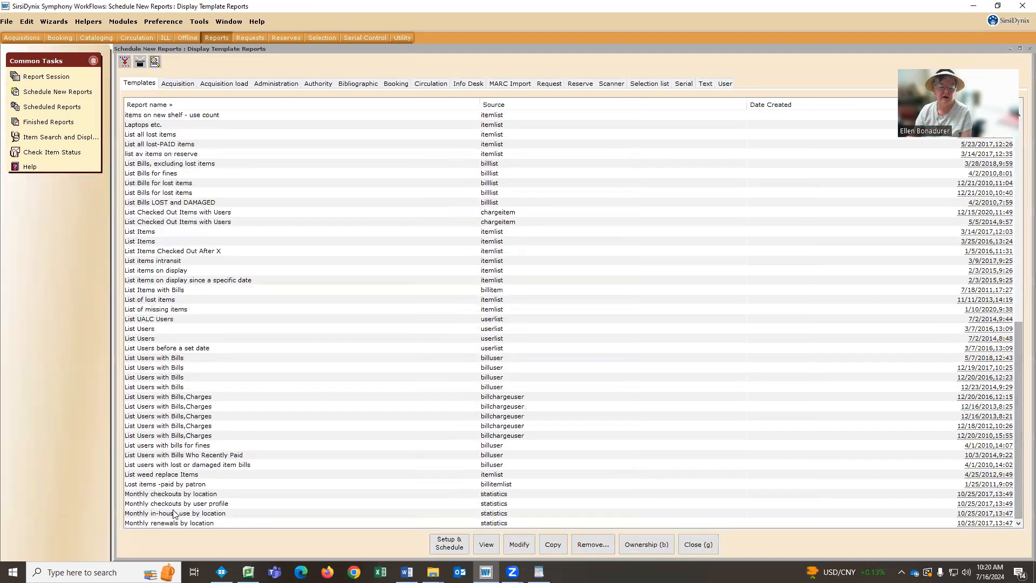
double_click(170, 522)
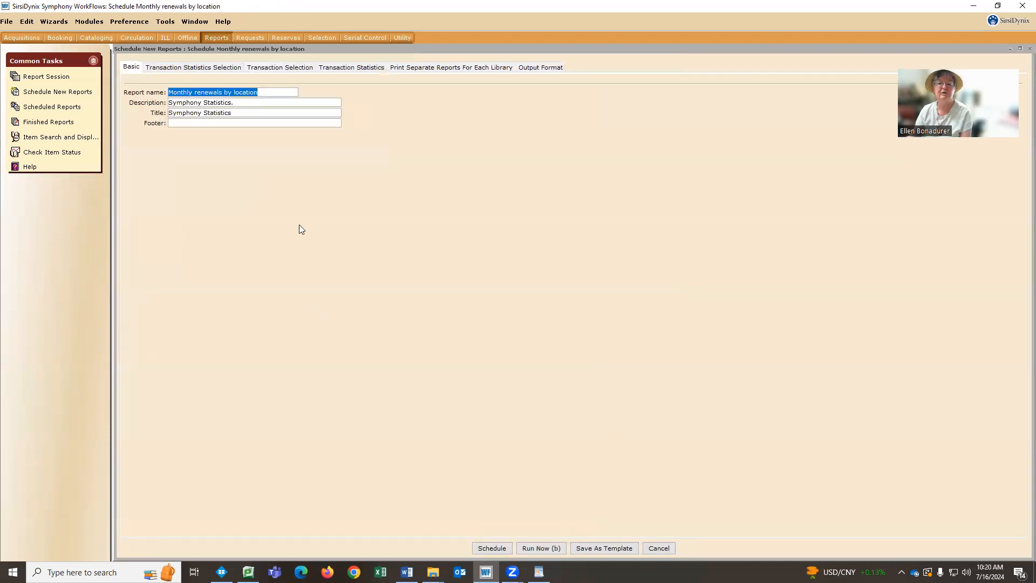
- Switch the renewals report's transaction date range to calendar dates and set its start to 05/01/2024
click(298, 68)
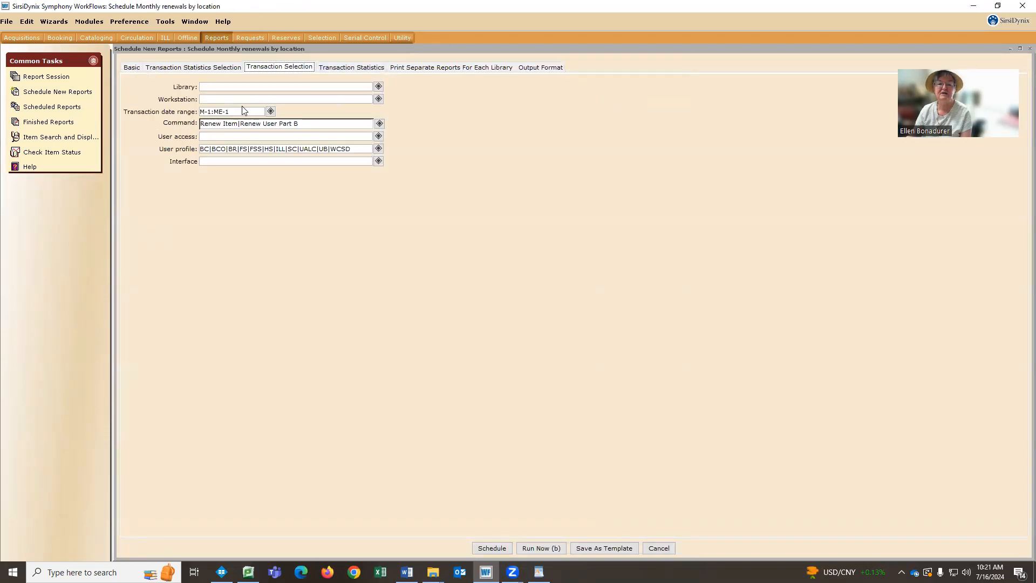
click(271, 111)
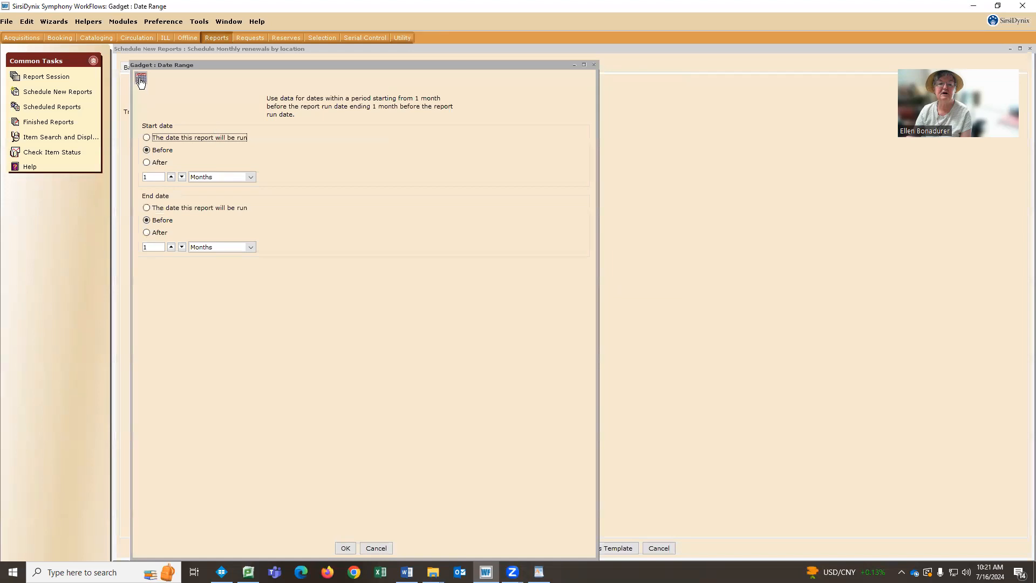
click(140, 80)
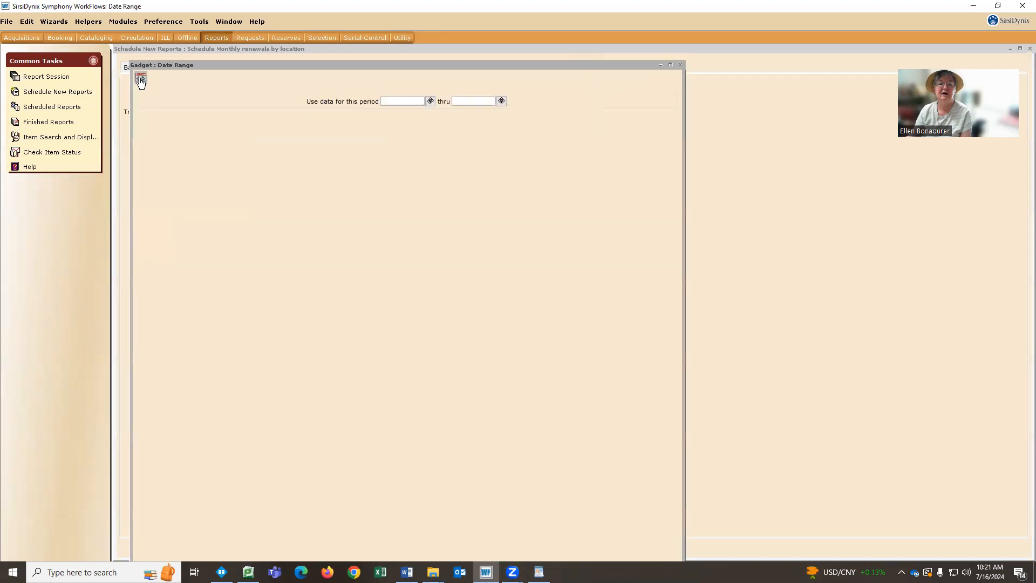
click(430, 100)
click(309, 109)
click(309, 109)
click(353, 139)
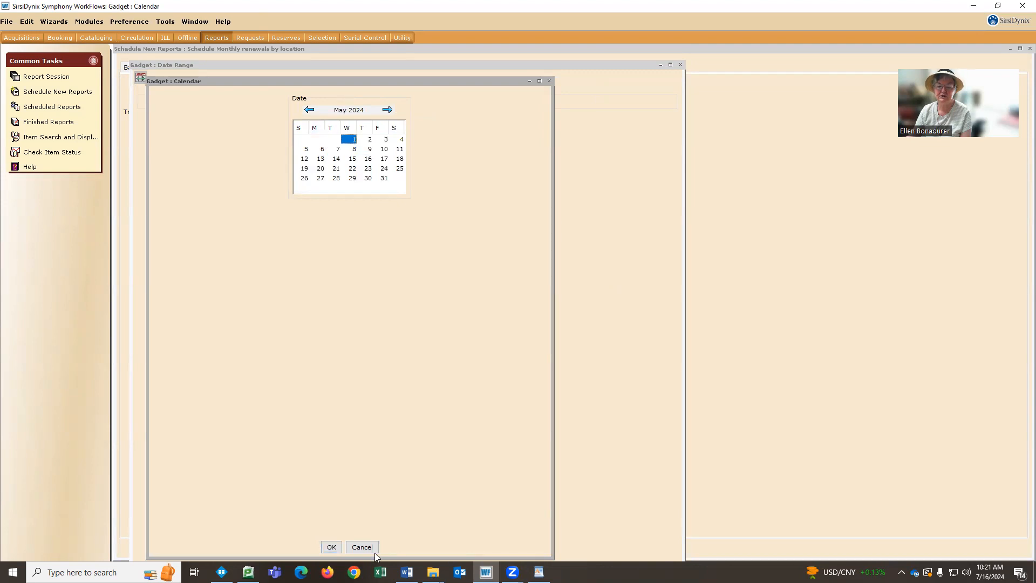
click(331, 547)
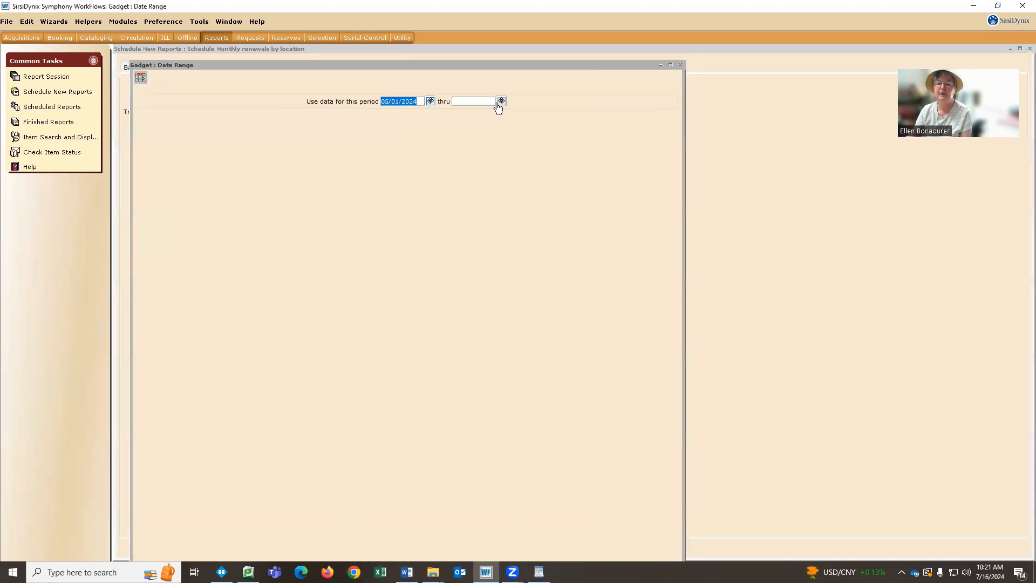
- Set the end of the renewals report's date range to 05/31/2024 and apply the range
click(499, 103)
click(309, 110)
click(309, 110)
click(386, 180)
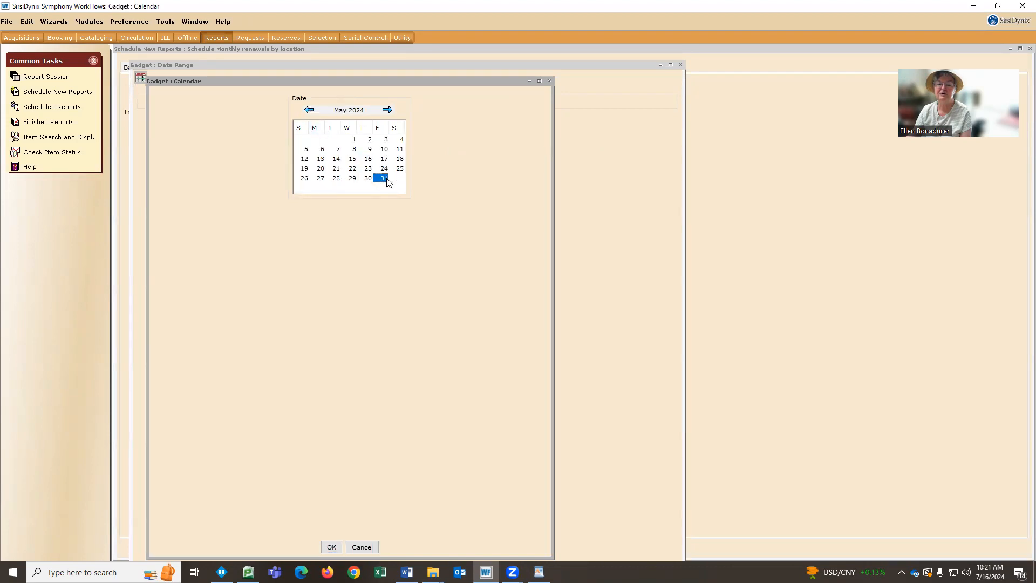
click(331, 548)
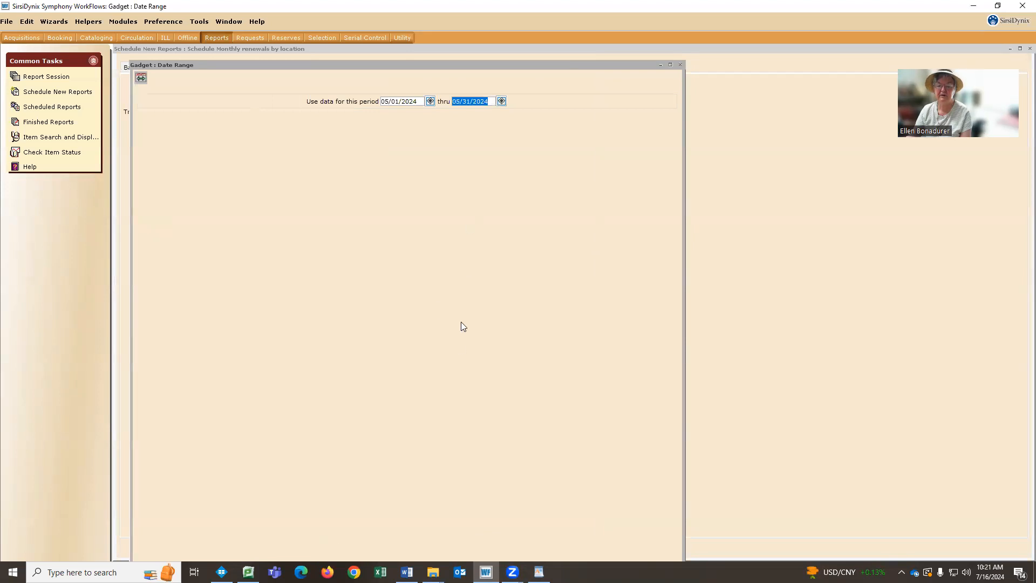
drag(538, 65, 541, 45)
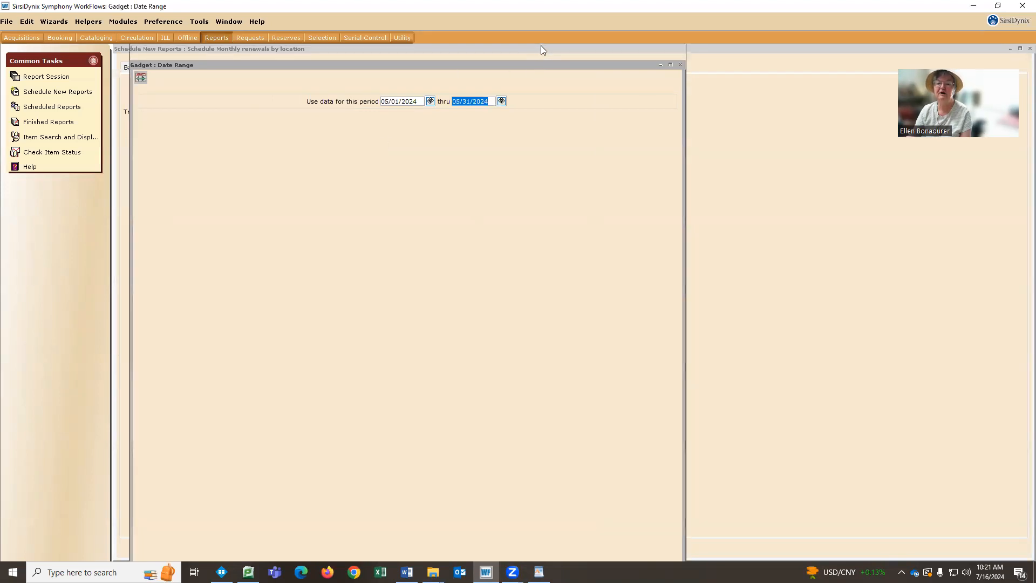
click(390, 556)
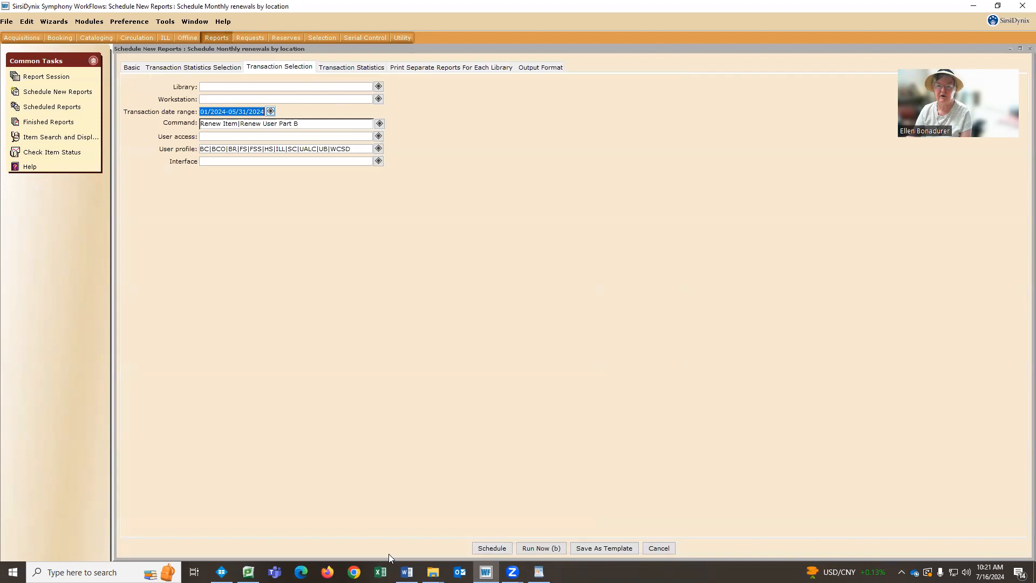
- Run the Monthly renewals by location report immediately and display the refreshed finished reports list
click(530, 548)
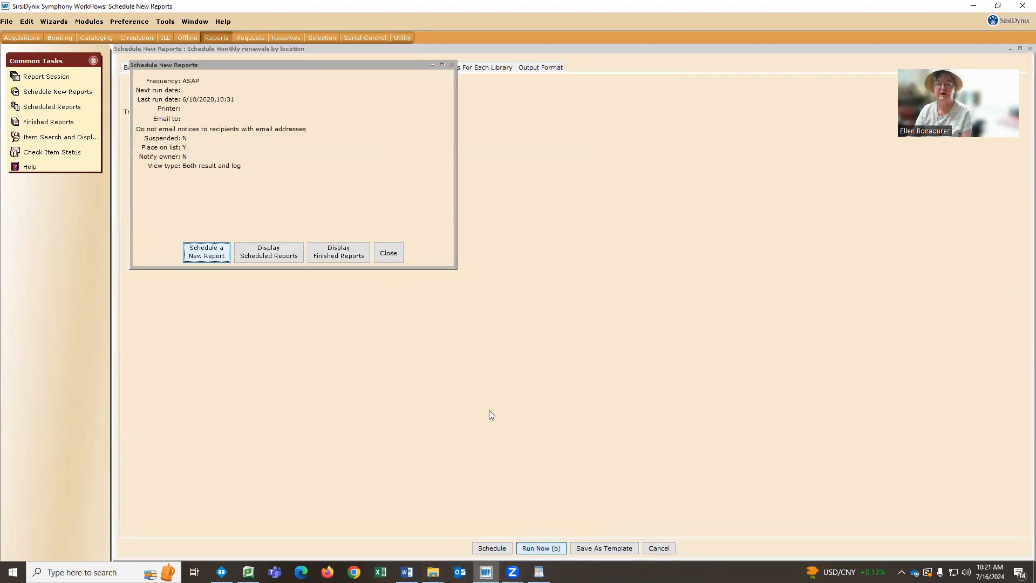
click(339, 256)
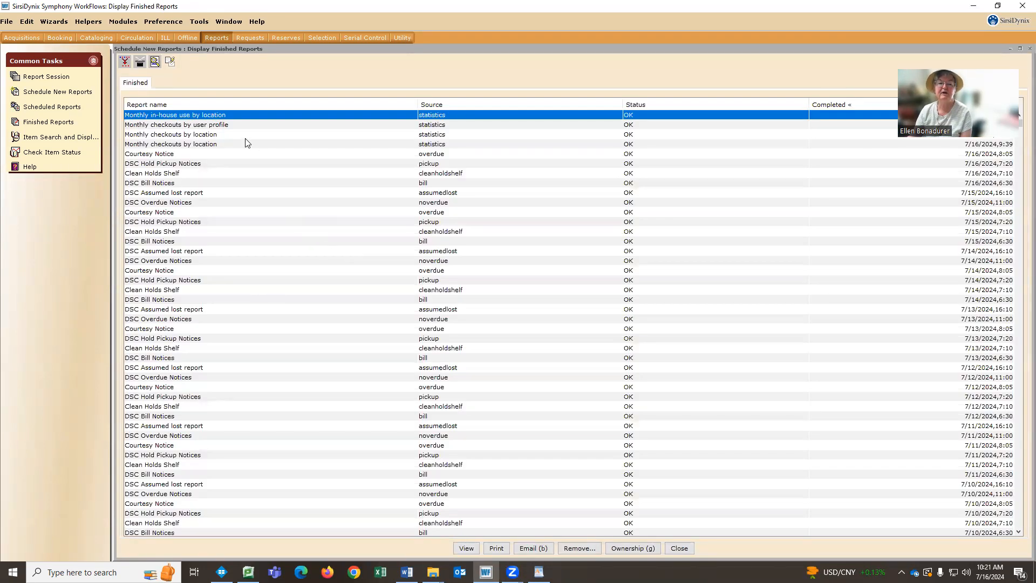
click(140, 63)
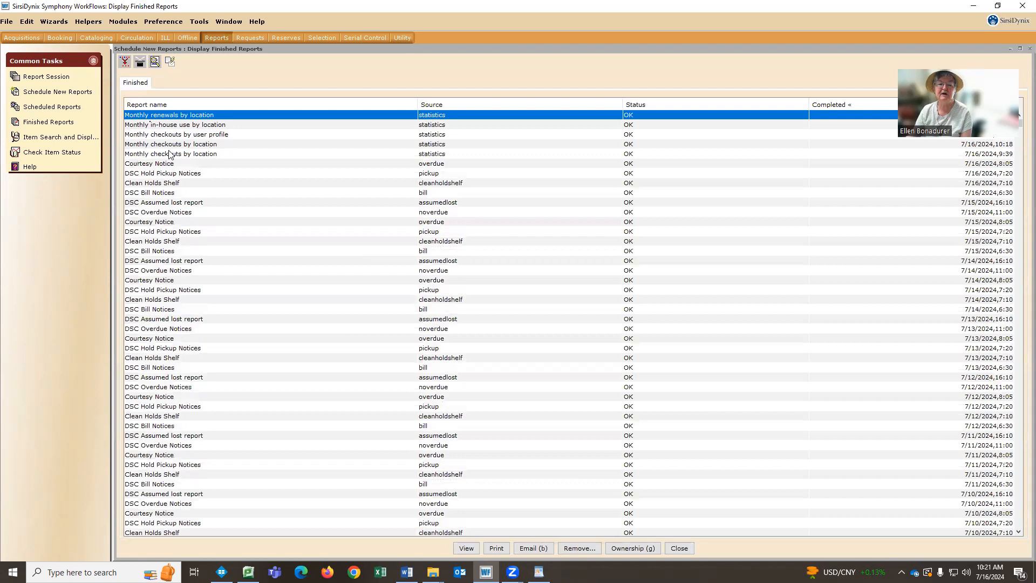
- View the finished Monthly renewals by location report with its log, result and report formatting included
double_click(169, 116)
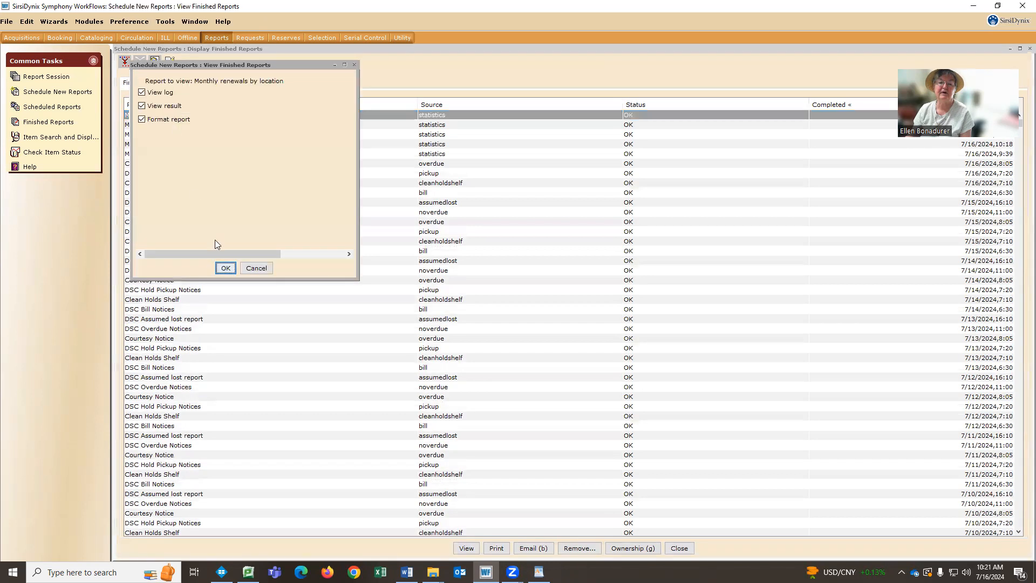
click(225, 269)
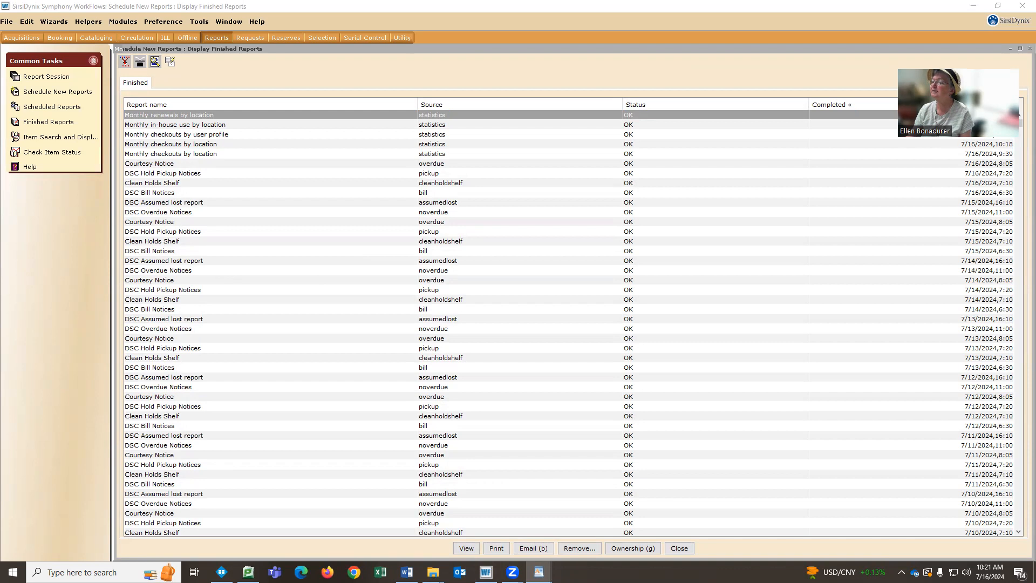
- Reposition the WordPad window with the renewals report so the whole window is in view over the finished reports list
drag(884, 112, 820, 115)
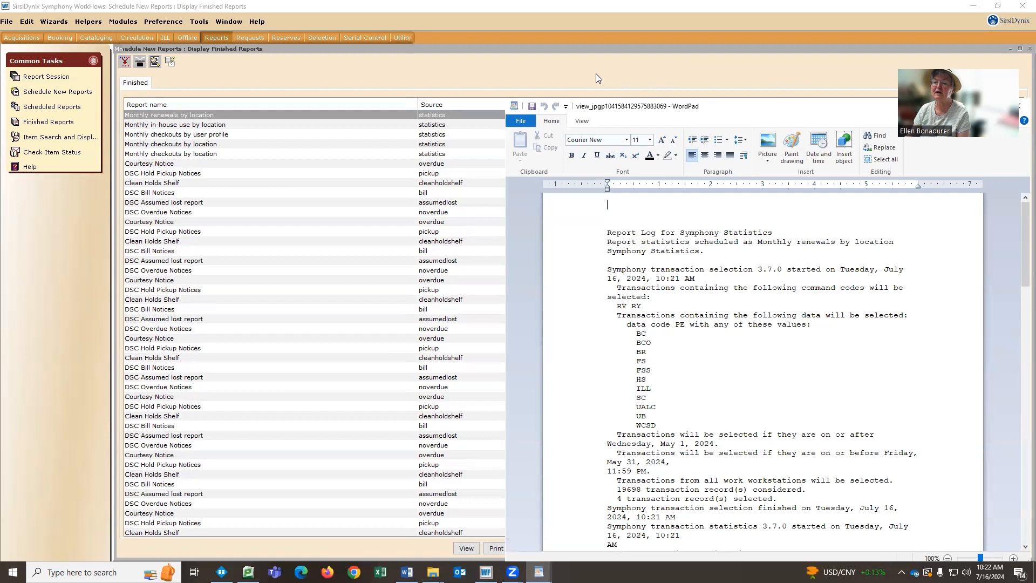
click(582, 120)
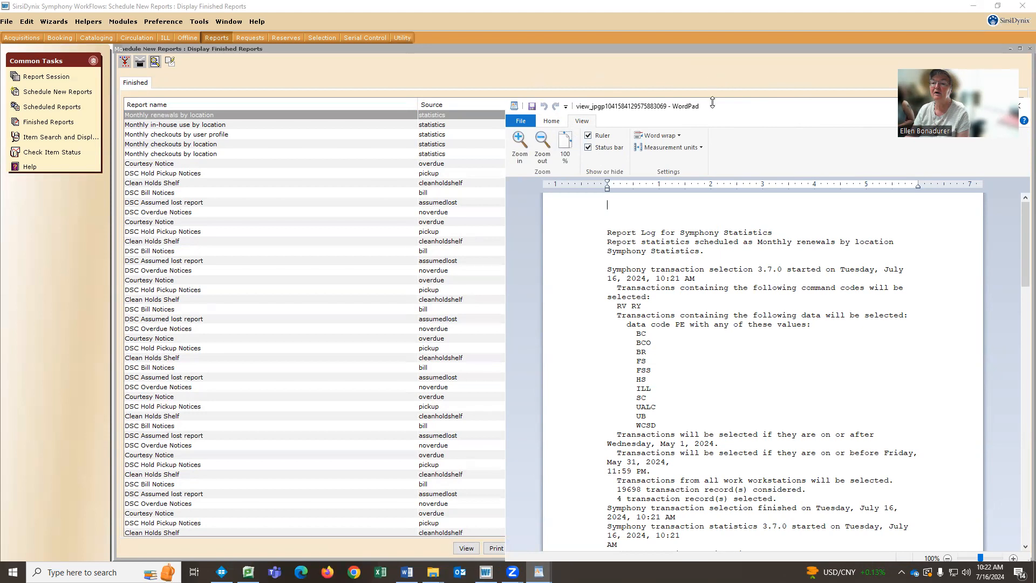
drag(713, 102, 712, 40)
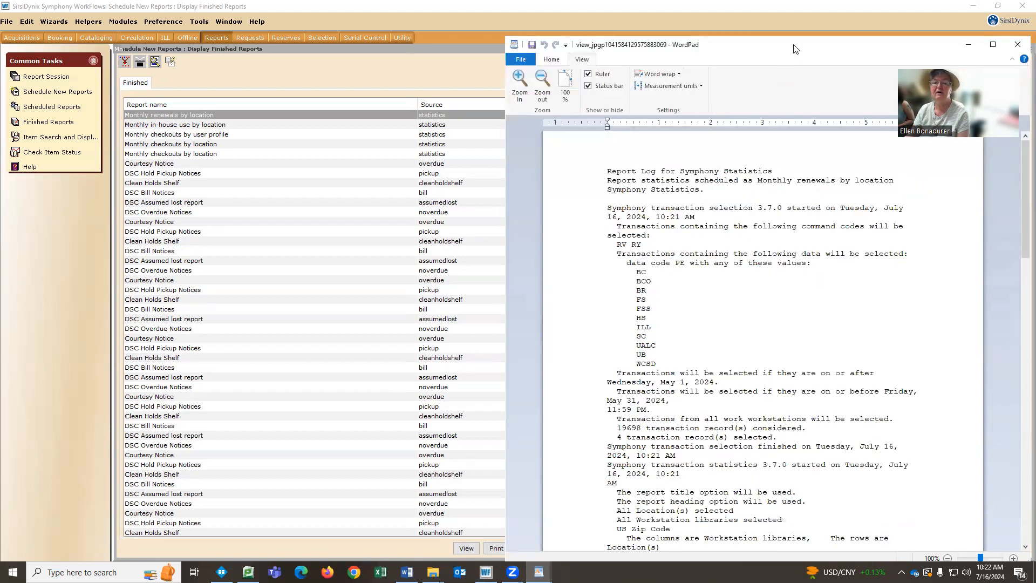
drag(794, 48, 489, 61)
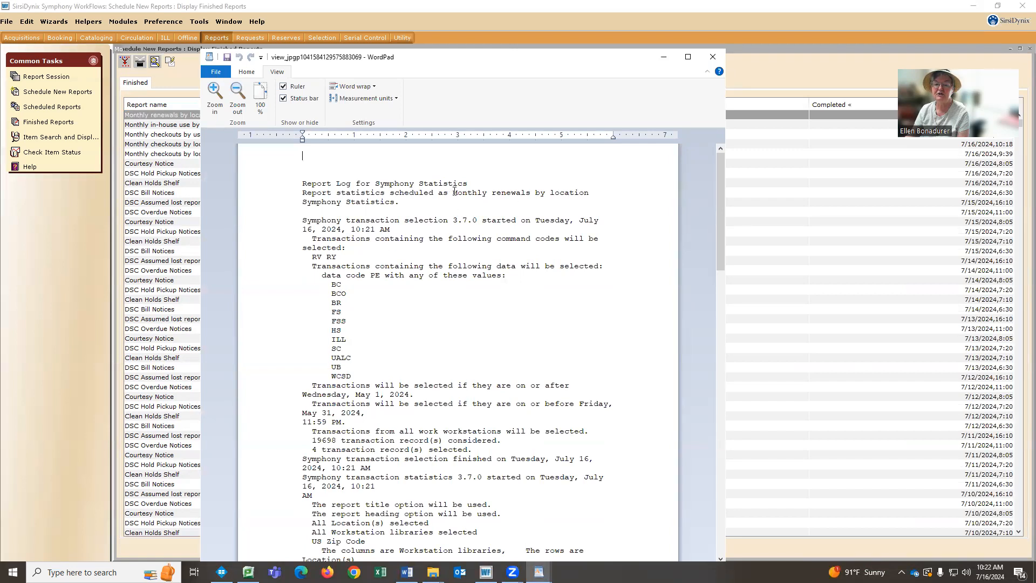
- Delete the log text preceding "Monthly renewals by location" and the lines between that title and the date "May 1, 2024."
drag(452, 192, 311, 153)
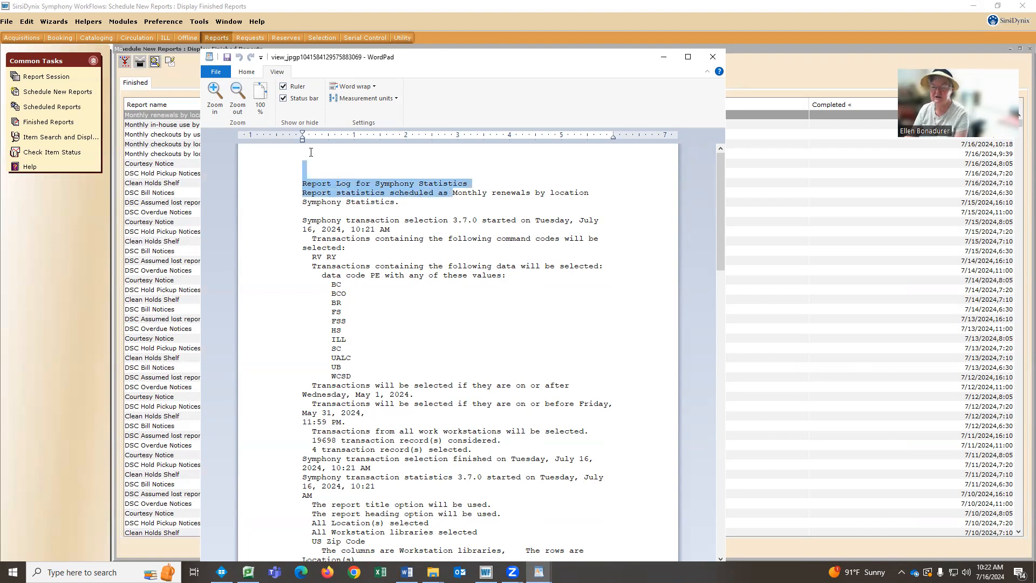
key(Delete)
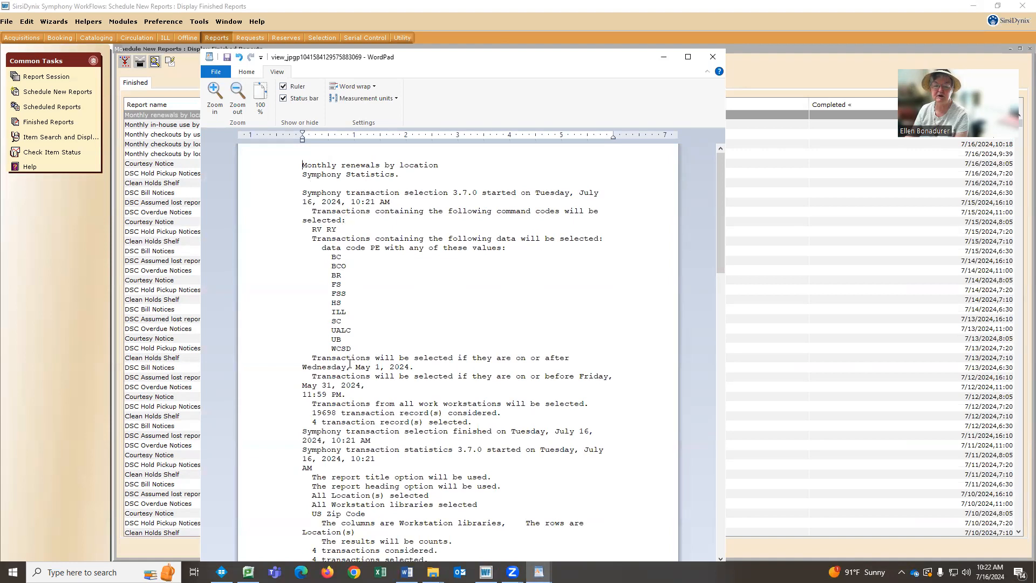
drag(354, 367, 300, 171)
key(Delete)
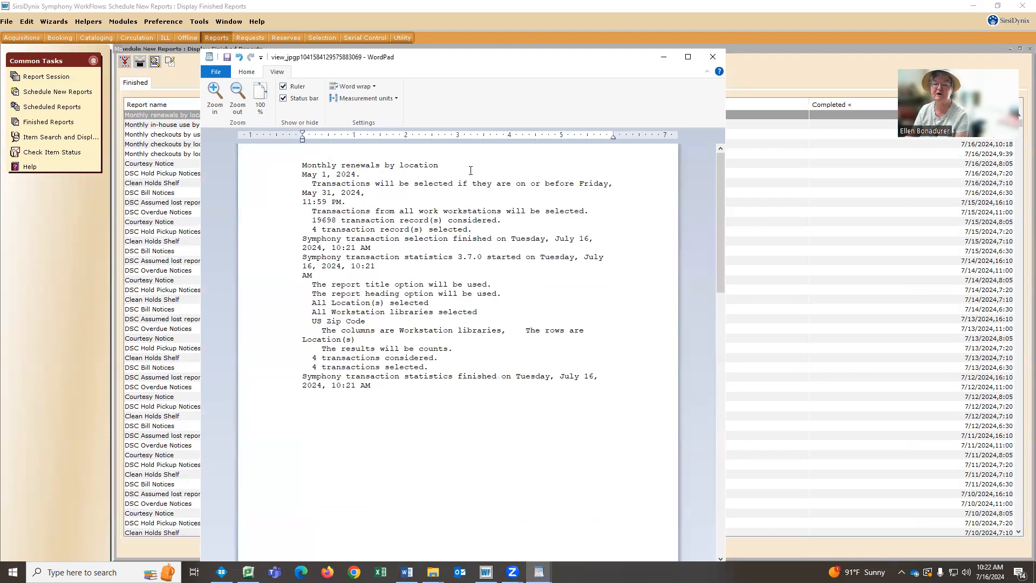
- Join the date to the renewals report's title line, separated by two tabs, and shorten it to "May 2024"
key(Delete)
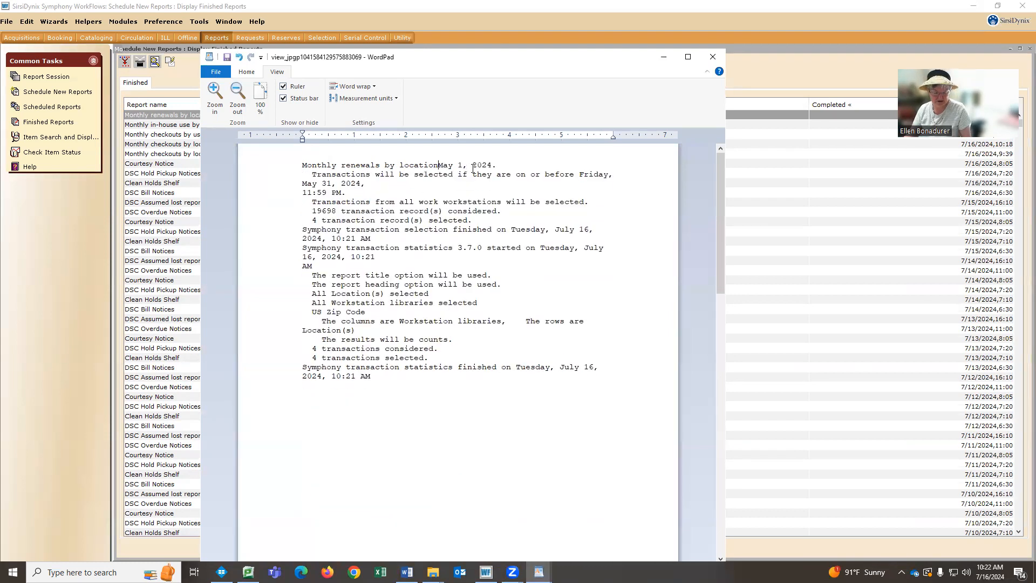
key(Tab)
key(Tab)
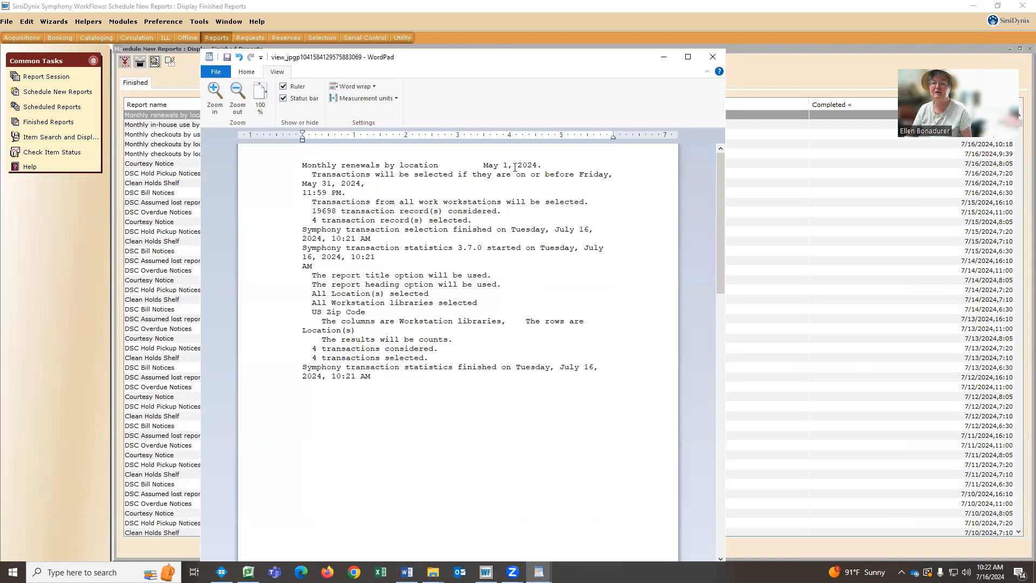
key(BackSpace)
key(BackSpace)
key(BackSpace)
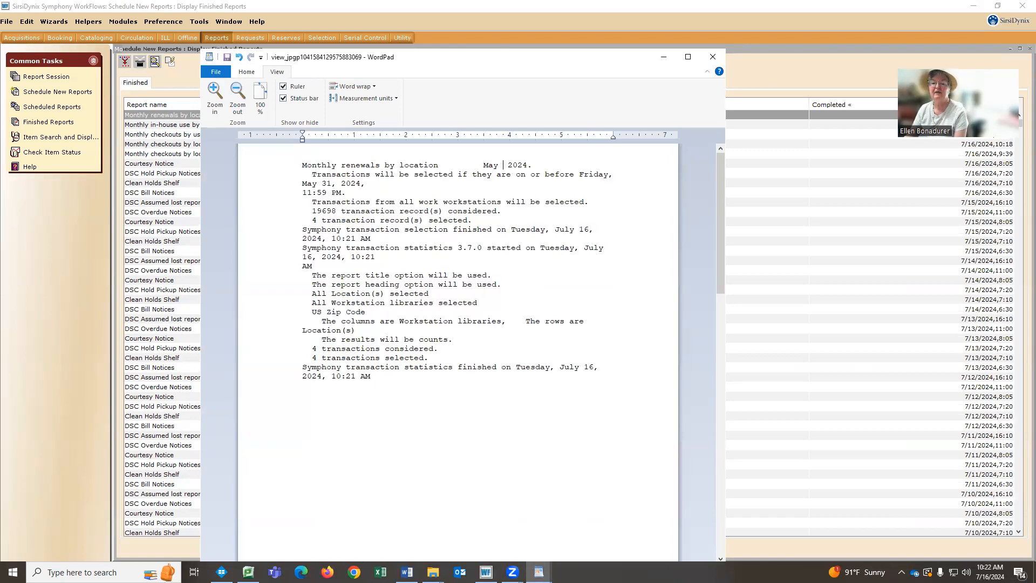
click(529, 162)
key(BackSpace)
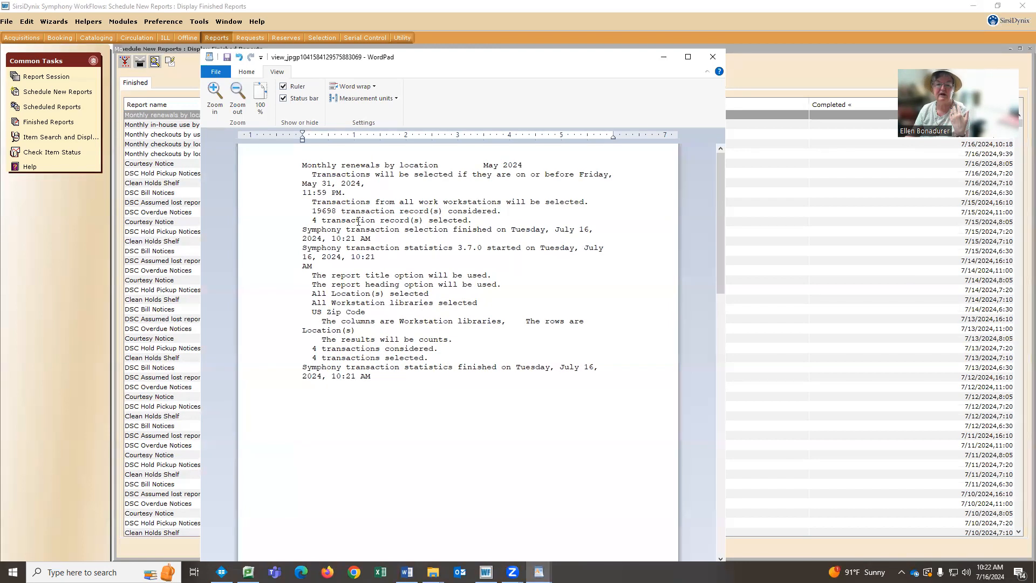
- Remove the remaining log text, the excess blank lines and the "Symphony Statistics" and "Produced" heading lines above "Report for:"
drag(312, 175, 330, 397)
key(Delete)
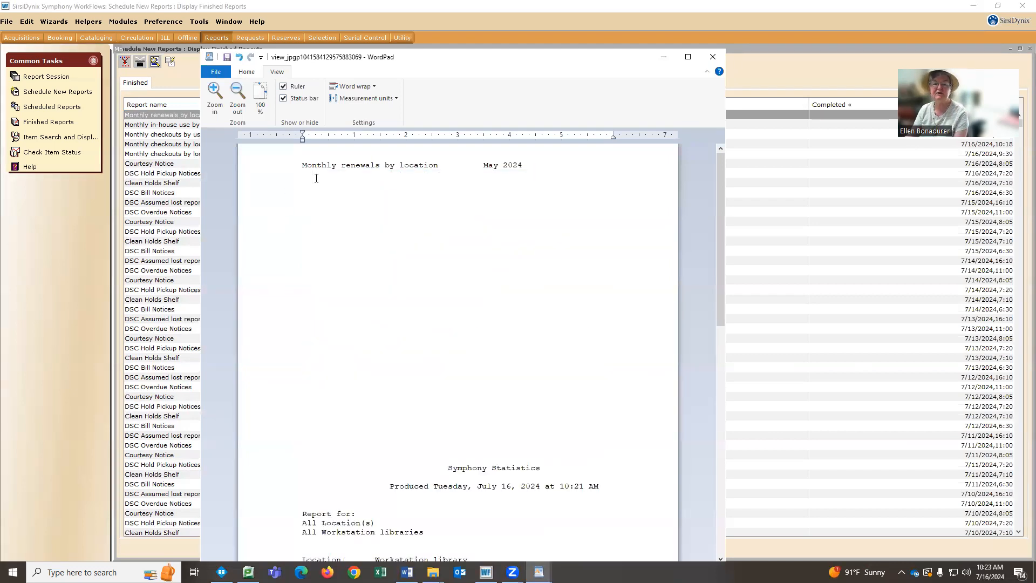
drag(317, 179, 305, 429)
key(Delete)
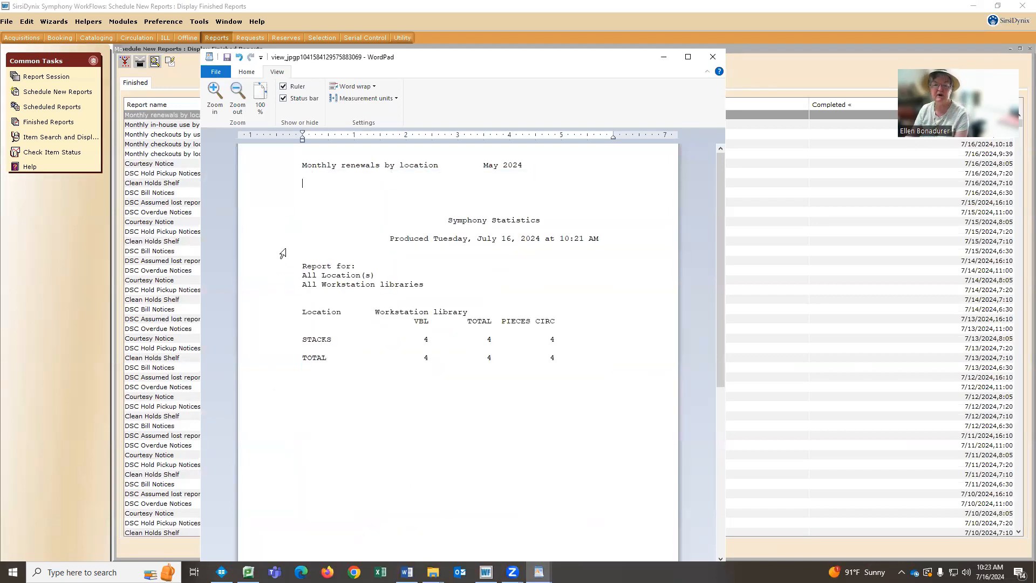
drag(605, 239, 313, 186)
key(Delete)
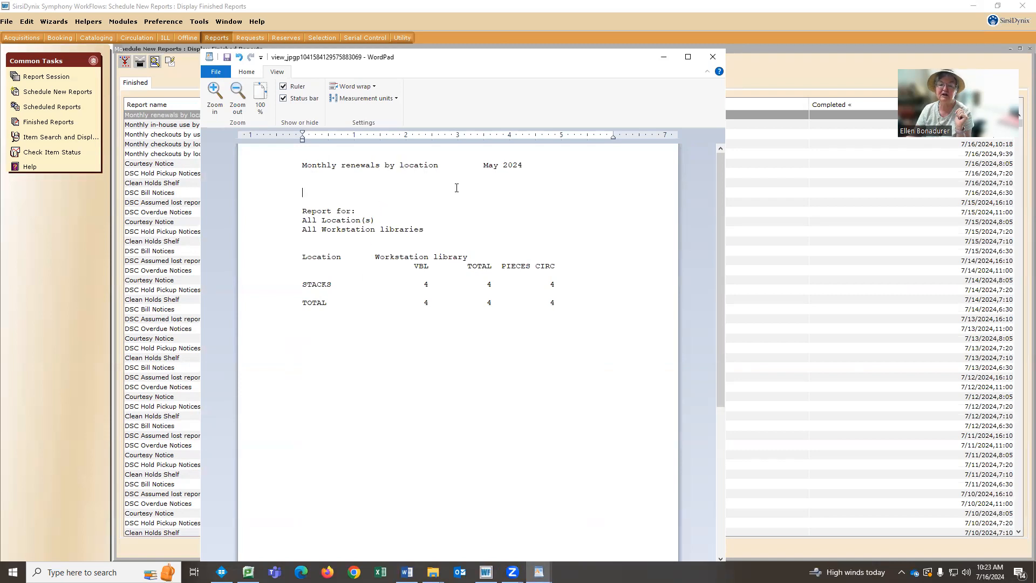
- Print all pages of the trimmed renewals report on the Brother HL-2140 series printer, one copy
click(216, 72)
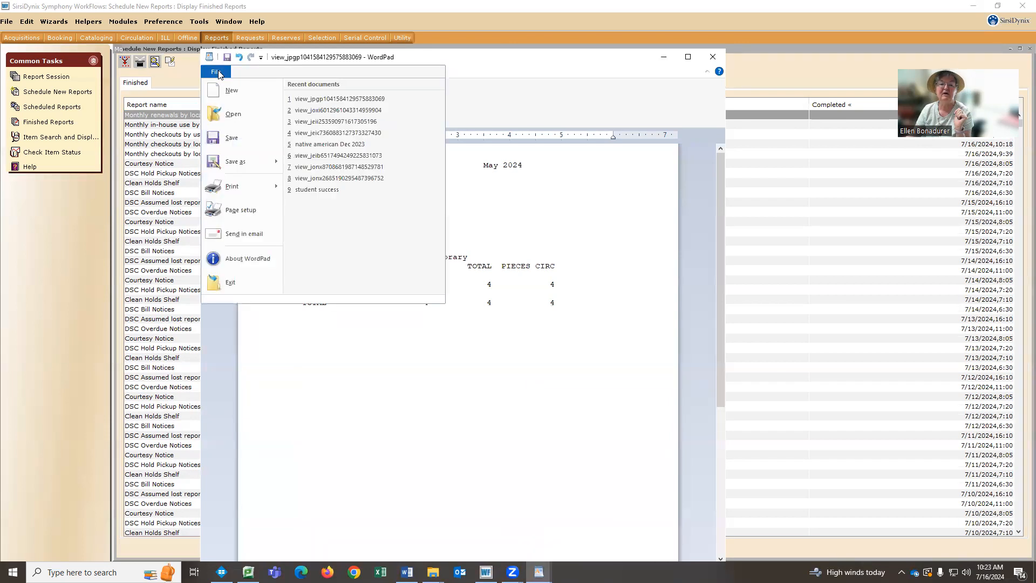
click(231, 186)
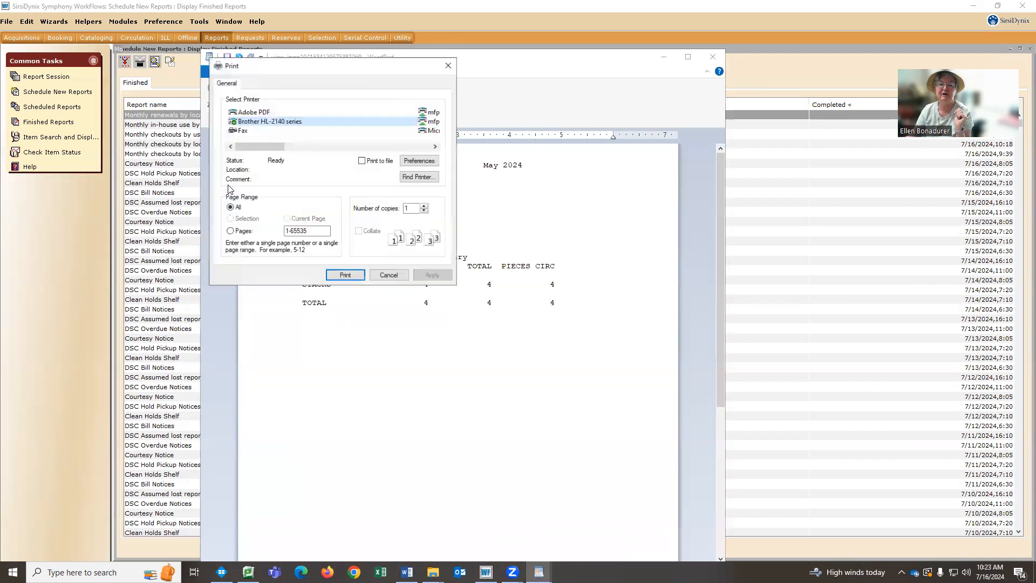
click(346, 276)
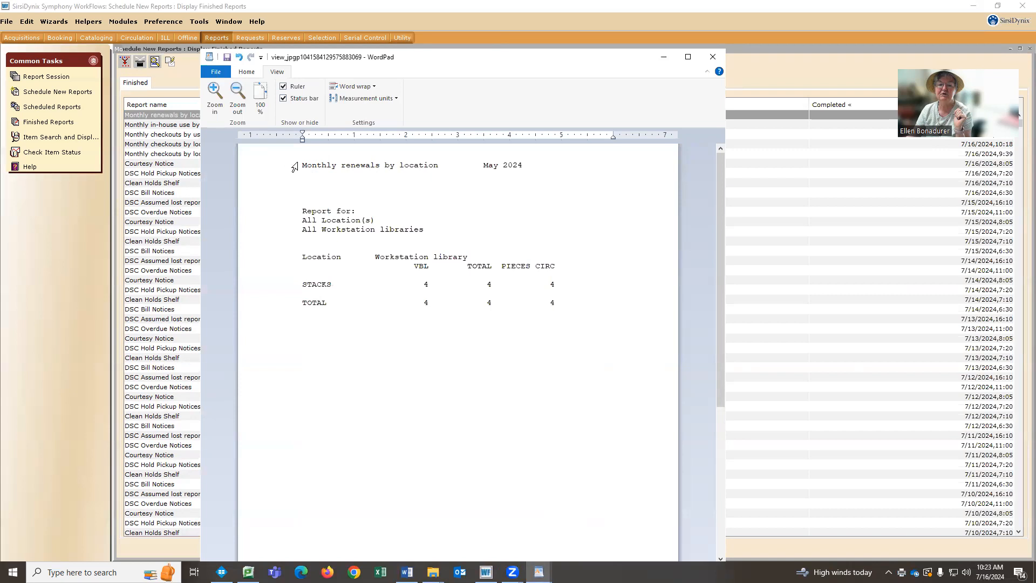
- Copy the entire trimmed renewals report, from its title through the totals row, and switch to Word
drag(298, 166, 315, 350)
key(ctrl+c)
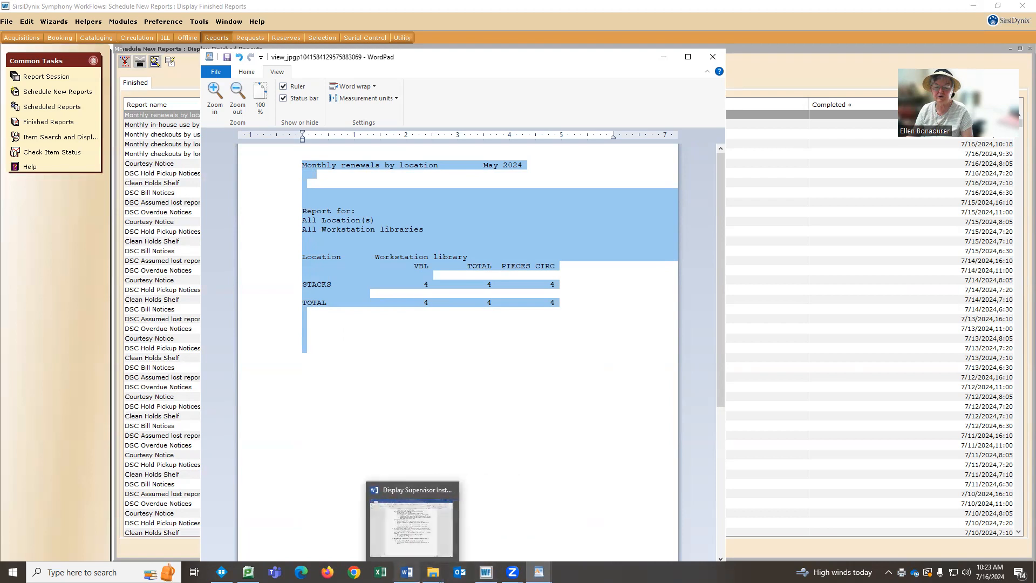
click(407, 572)
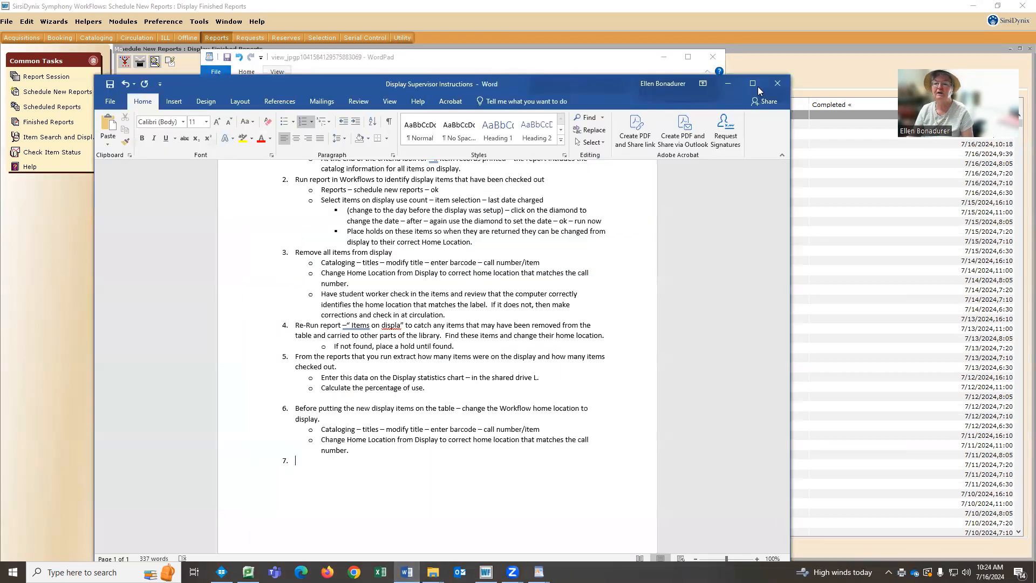
- Save and close the Display Supervisor Instructions document
click(111, 102)
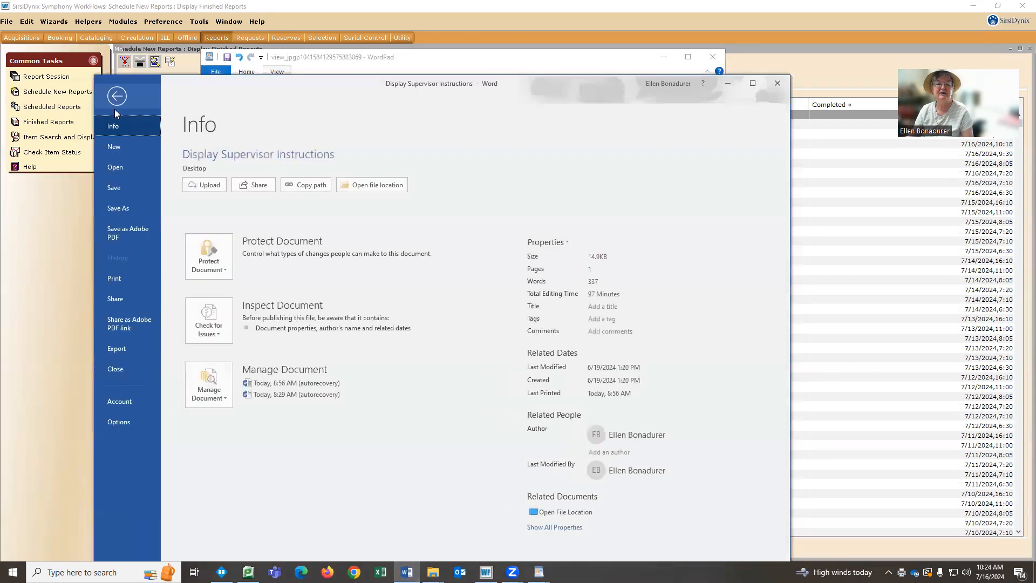
click(113, 188)
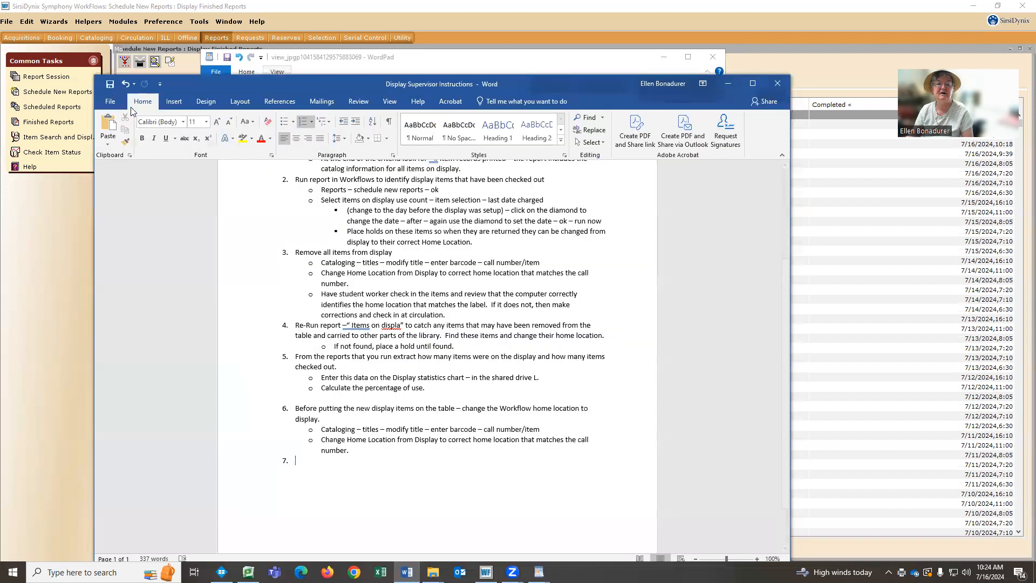
click(777, 84)
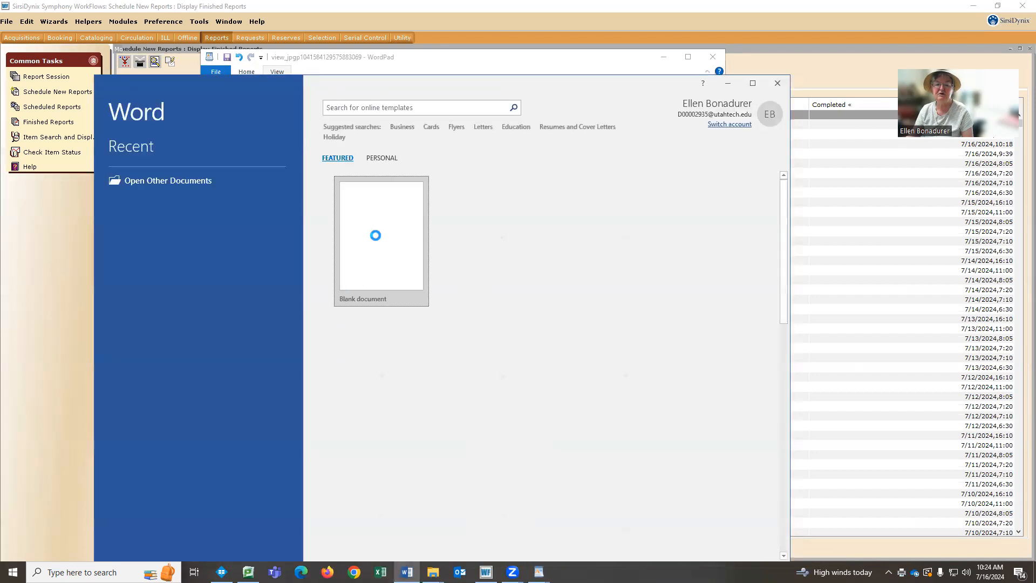
- Create a blank Word document and paste the copied renewals report into it
click(373, 215)
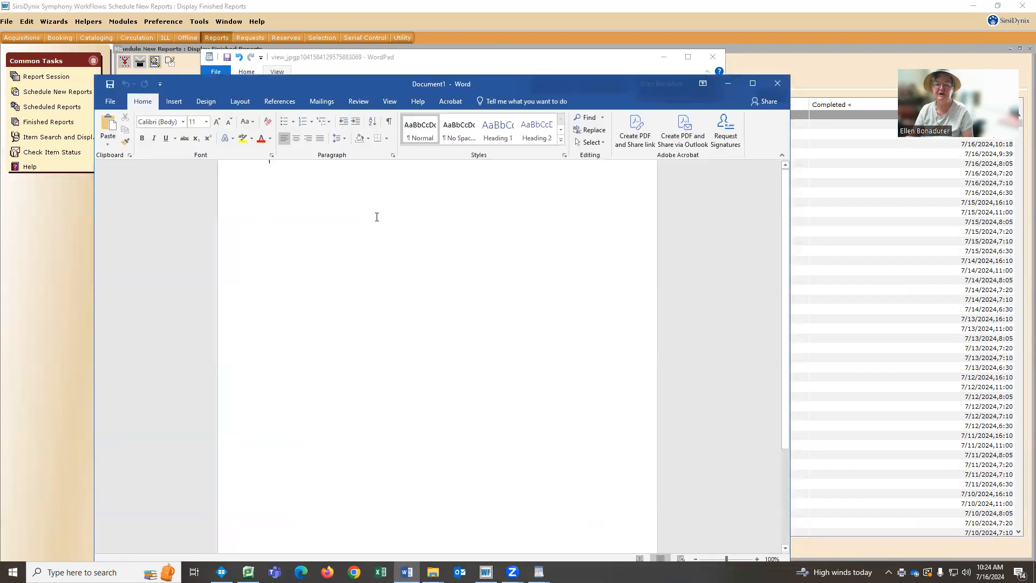
right_click(308, 233)
click(331, 278)
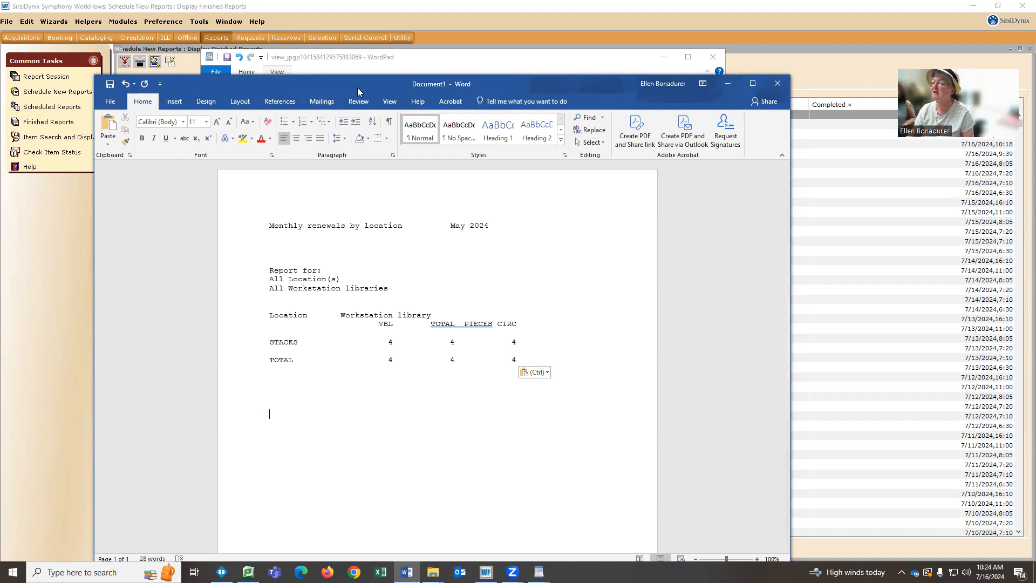
- Close the WordPad renewals report without saving and view the finished Monthly in-house use by location report with log, result and formatting
click(728, 84)
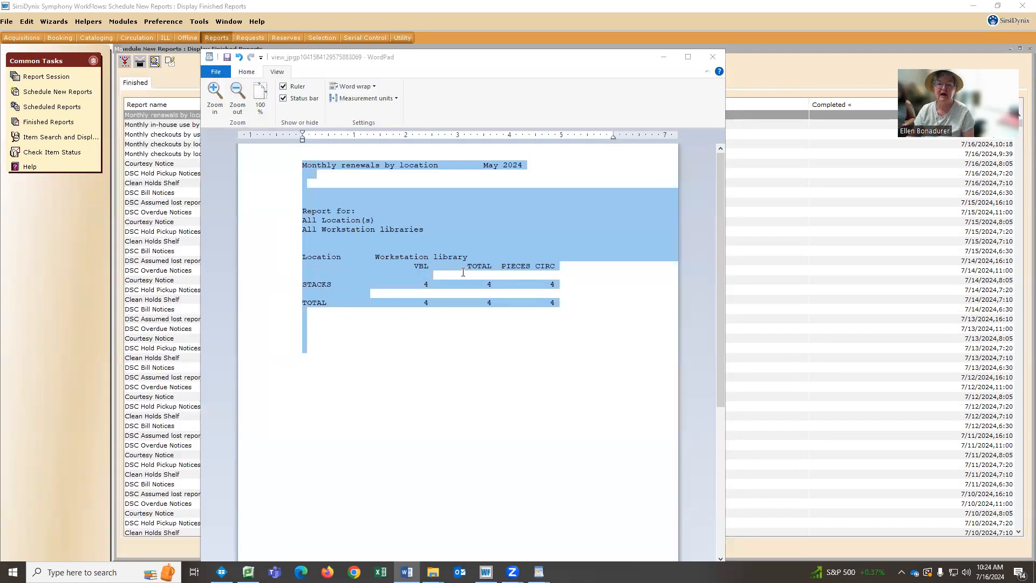
click(713, 57)
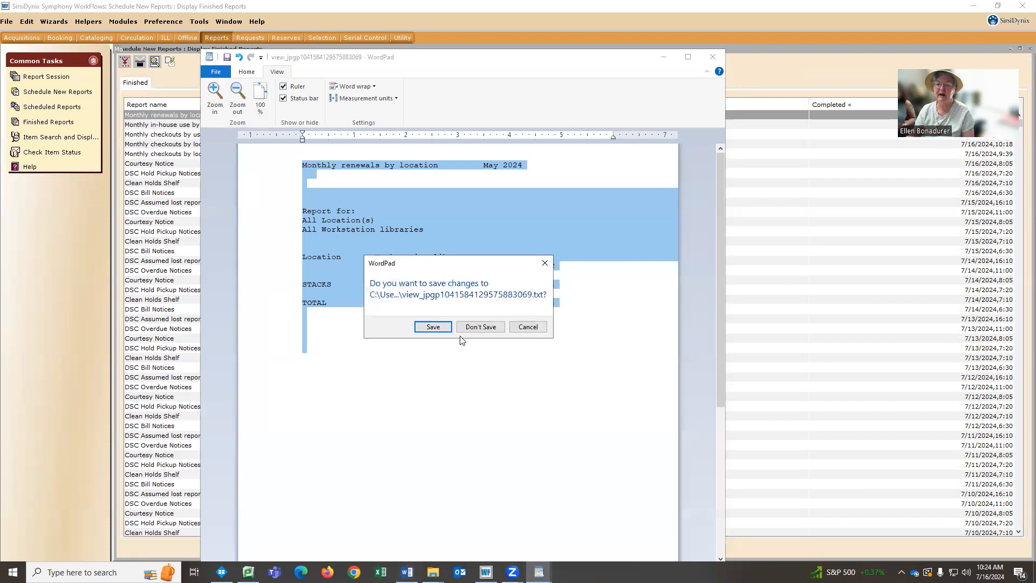
click(480, 327)
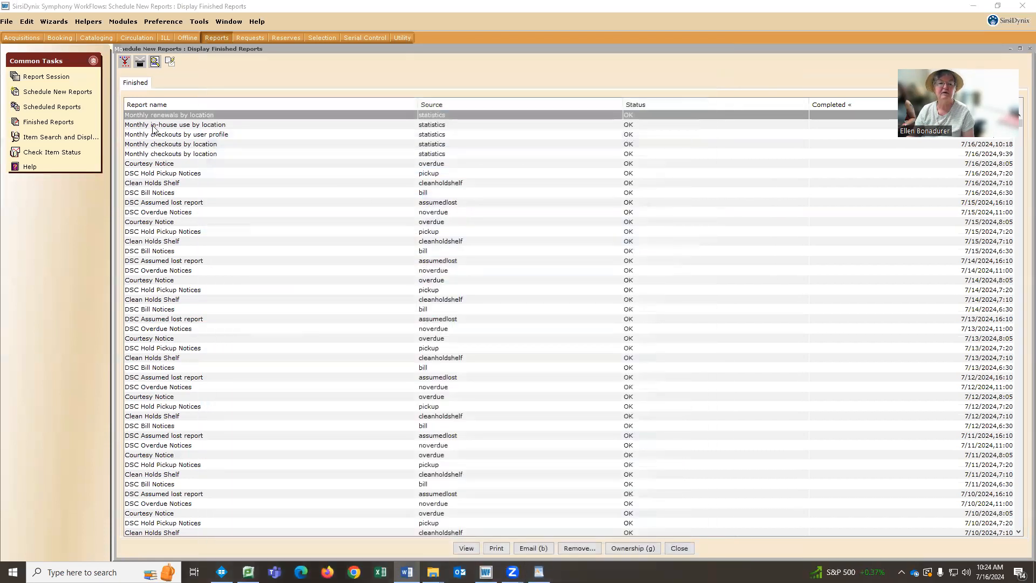
double_click(159, 125)
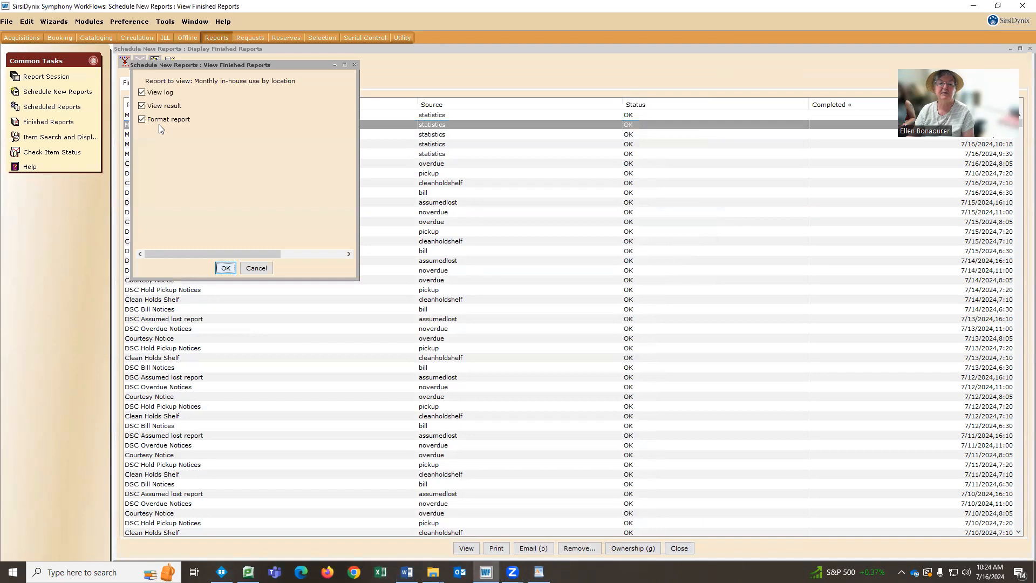
click(224, 268)
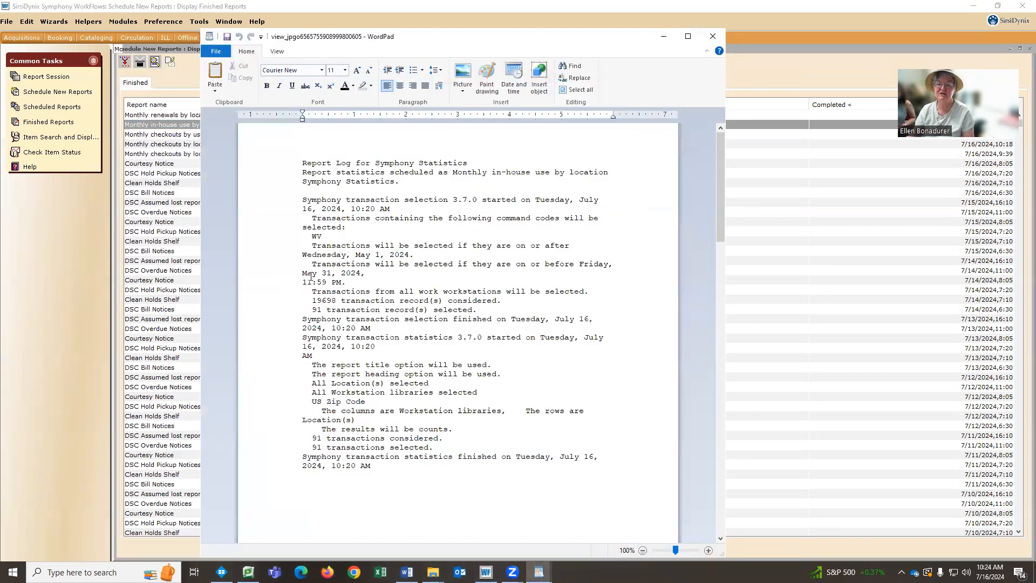
- Delete the log text preceding "Monthly in-house use by location" and the lines between that title and "May 1, 2024."
drag(452, 172, 306, 126)
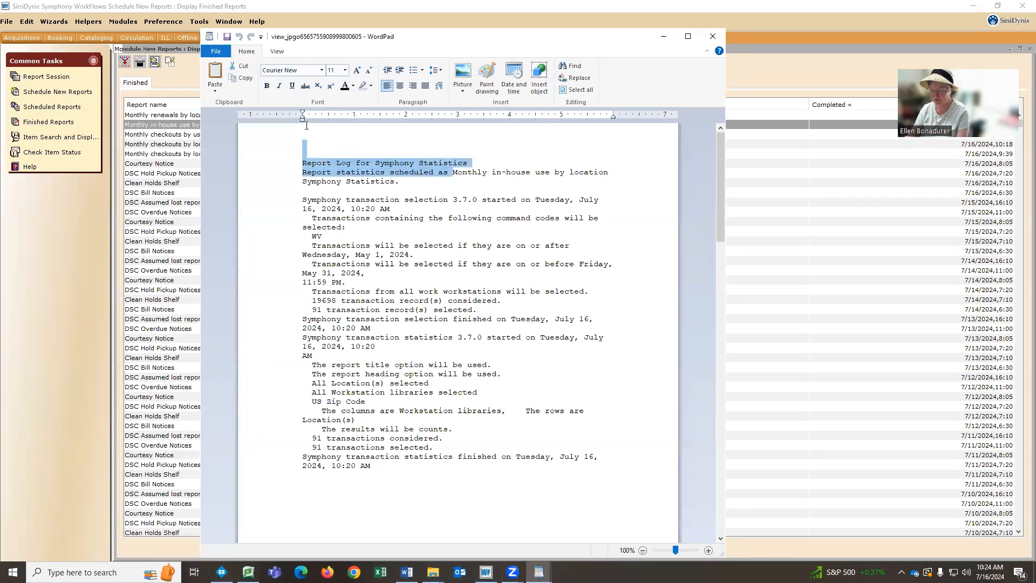
key(Delete)
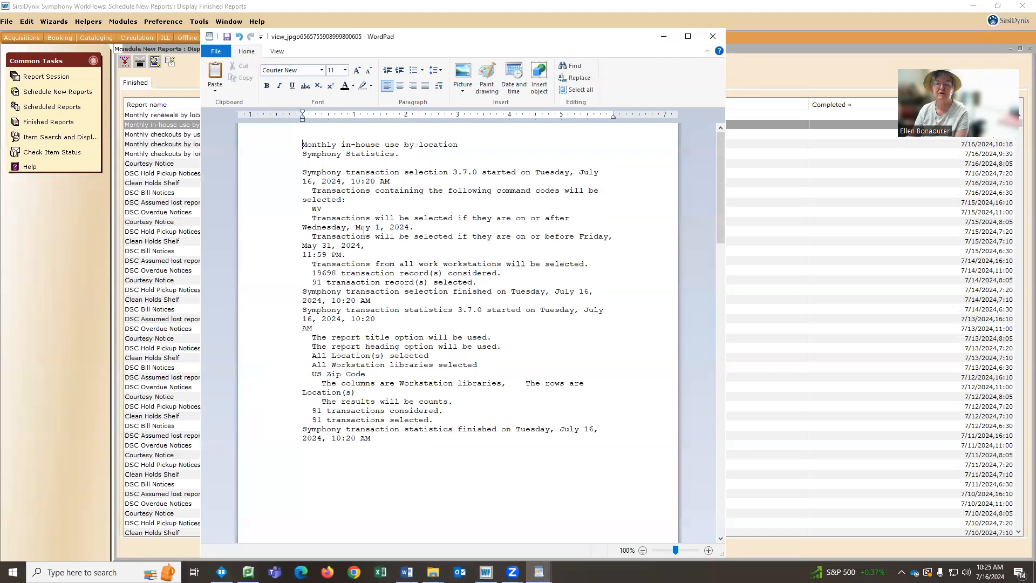
drag(356, 227, 303, 153)
key(Delete)
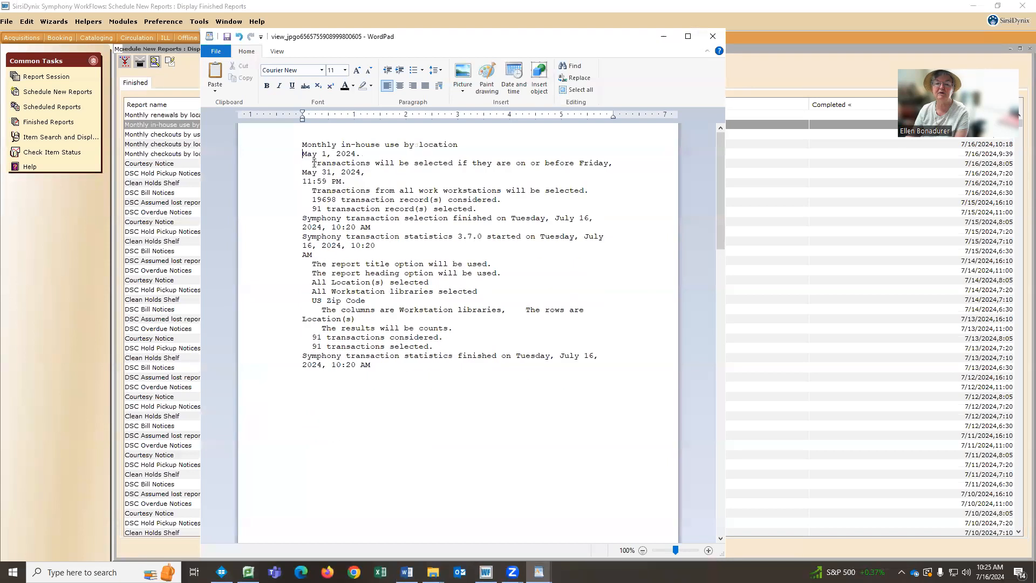
- Join the date to the in-house use report's title line, separated by two tabs, and shorten it to "May 2024"
key(Delete)
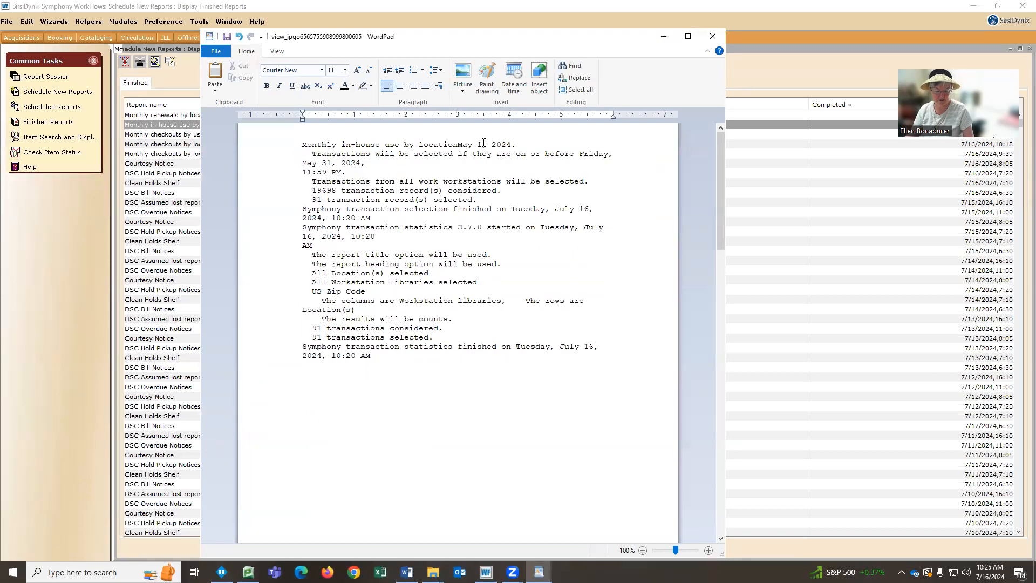
key(Tab)
key(Tab)
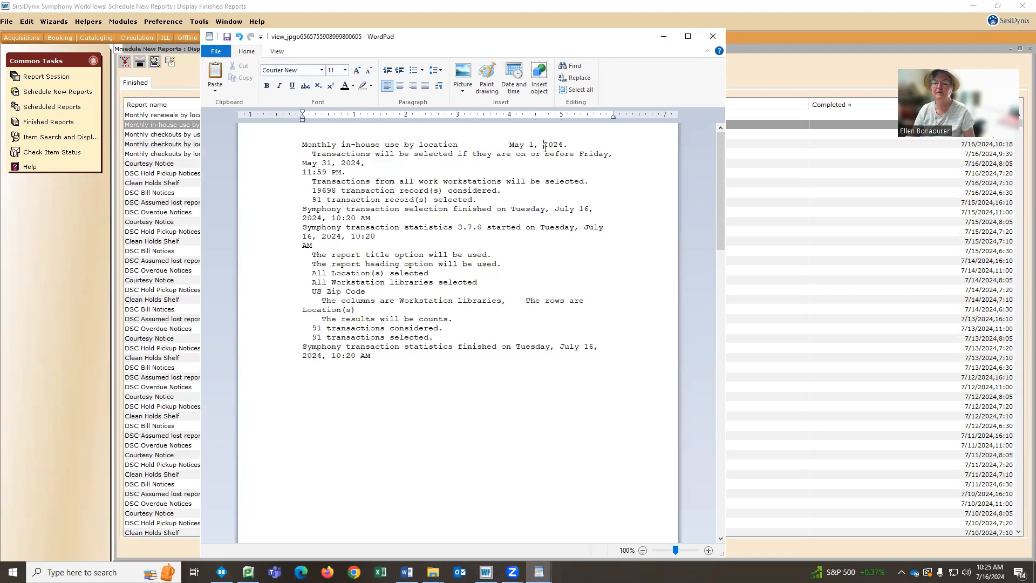
key(BackSpace)
key(BackSpace)
key(BackSpace)
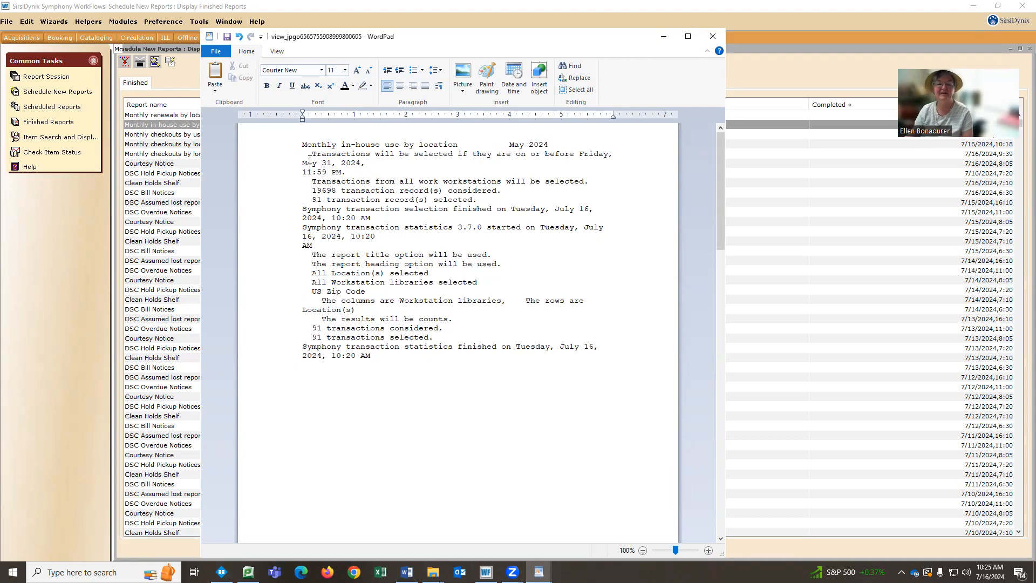
- Delete the remaining log text and blank space between the in-house use report's title line and "Report for:"
drag(312, 154, 319, 502)
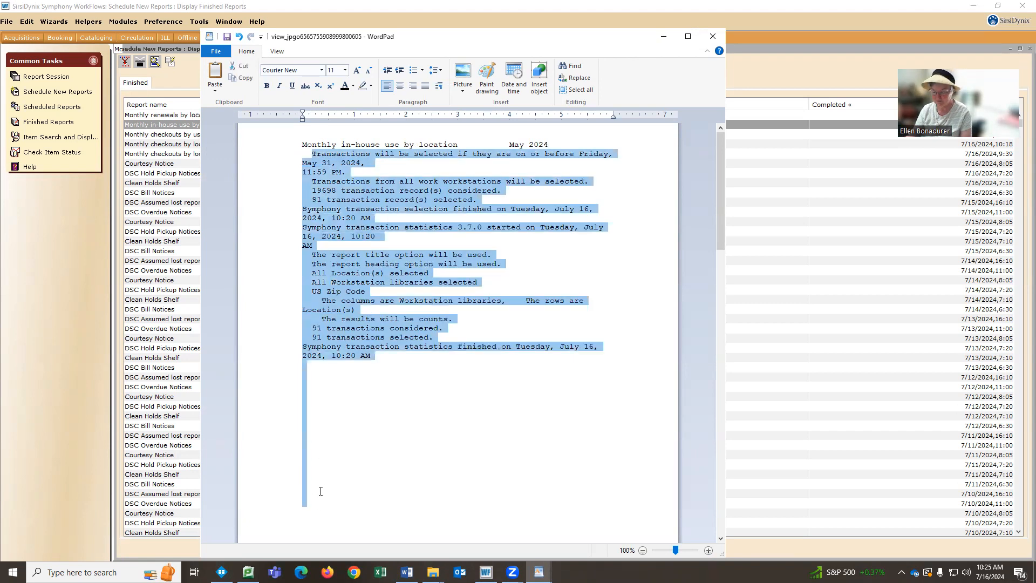
key(Delete)
drag(311, 165, 289, 475)
key(Delete)
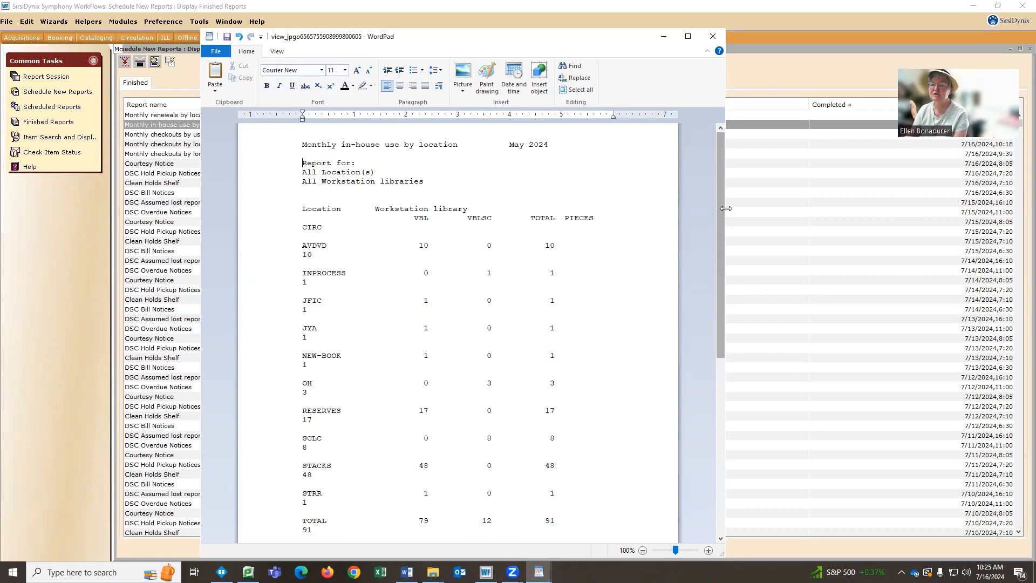
- Copy the entire trimmed in-house use report from WordPad and paste it into a new Word document
drag(722, 206, 722, 350)
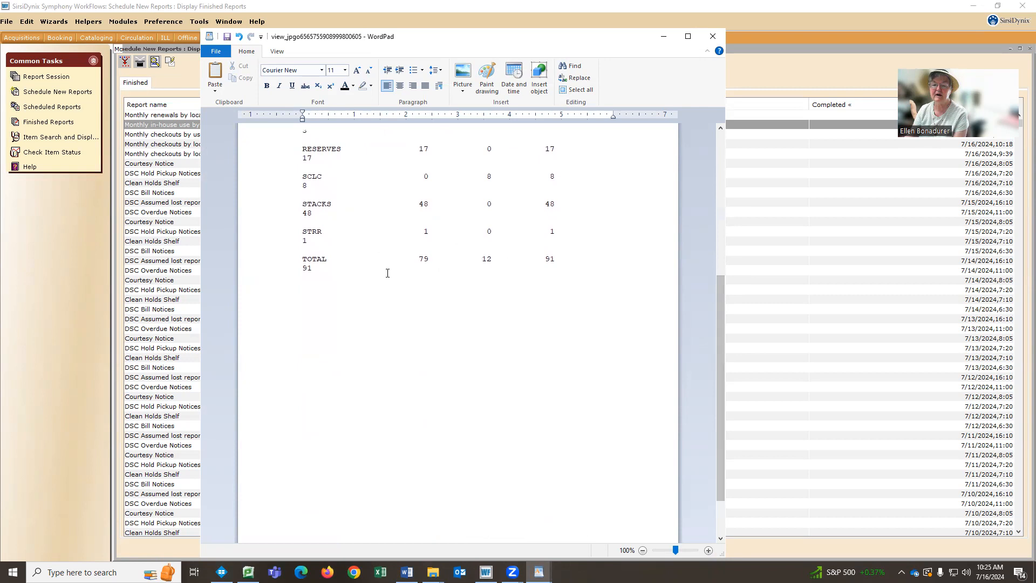
drag(378, 273, 289, 115)
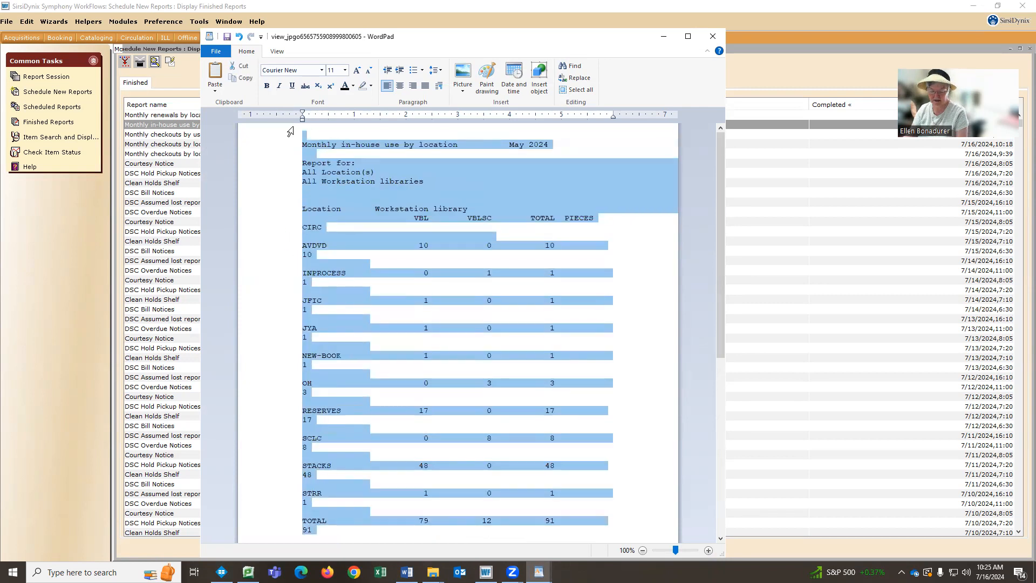
click(406, 561)
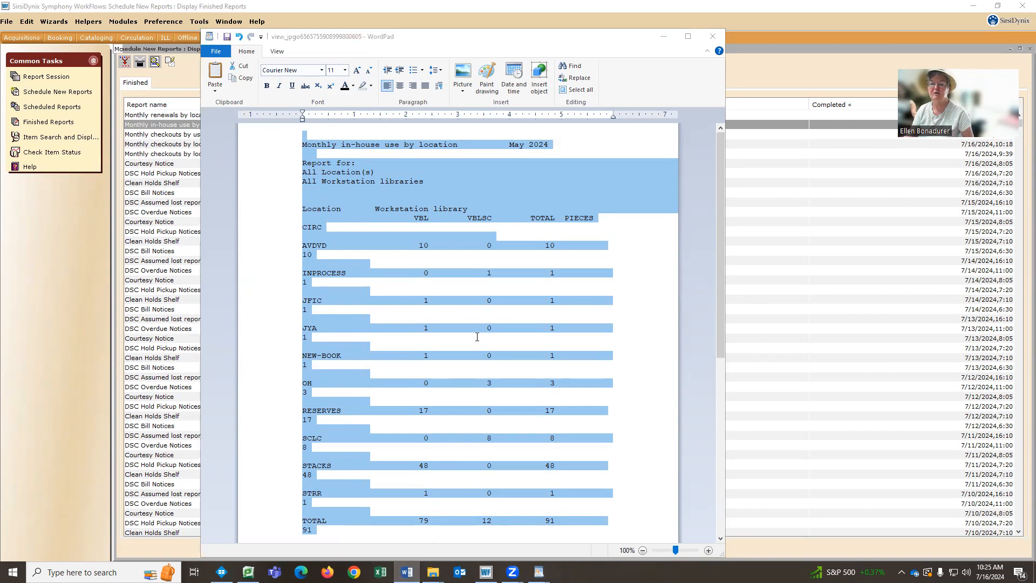
mouse_move(407, 572)
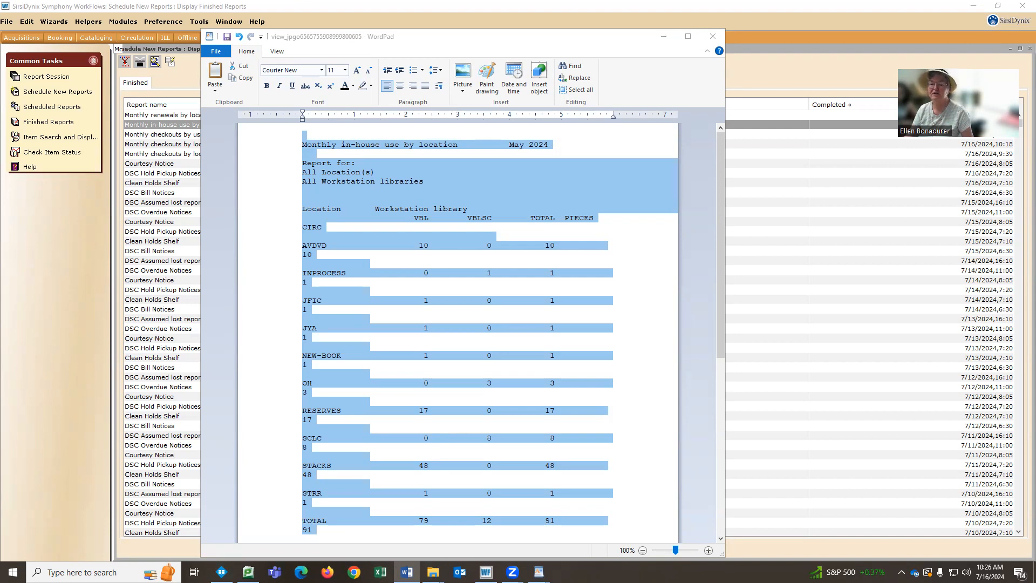
drag(1035, 71, 640, 70)
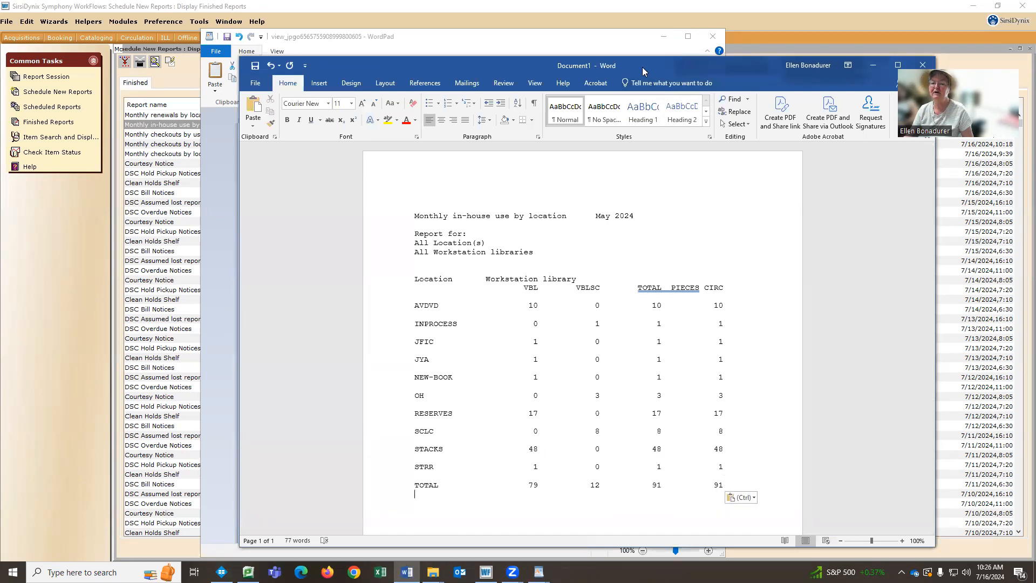
drag(642, 67, 492, 27)
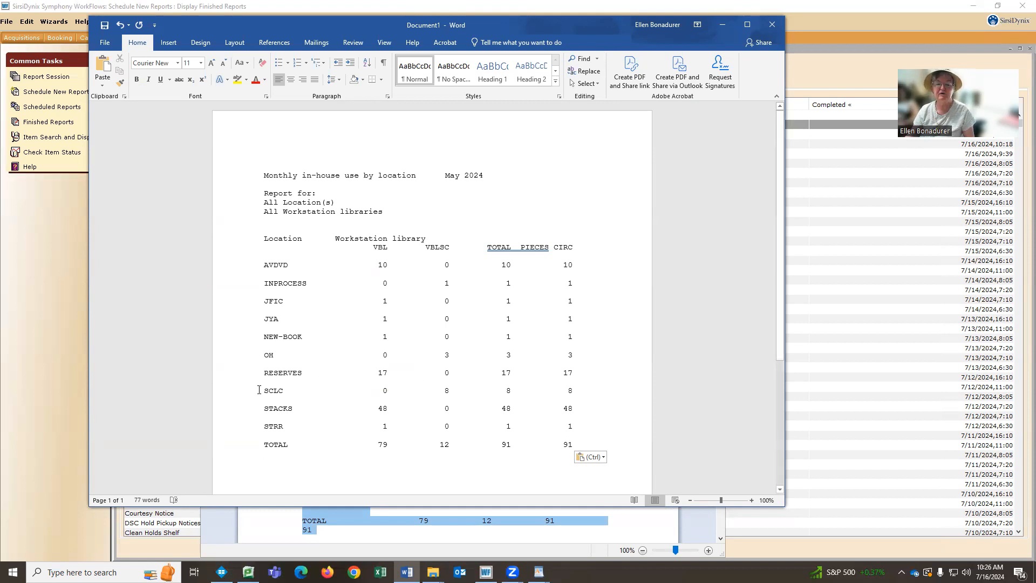
- Highlight the VBLSC column heading and that column's value in the TOTAL row in yellow
mouse_move(423, 247)
mouse_down()
mouse_move(455, 252)
mouse_move(430, 250)
mouse_up()
double_click(430, 250)
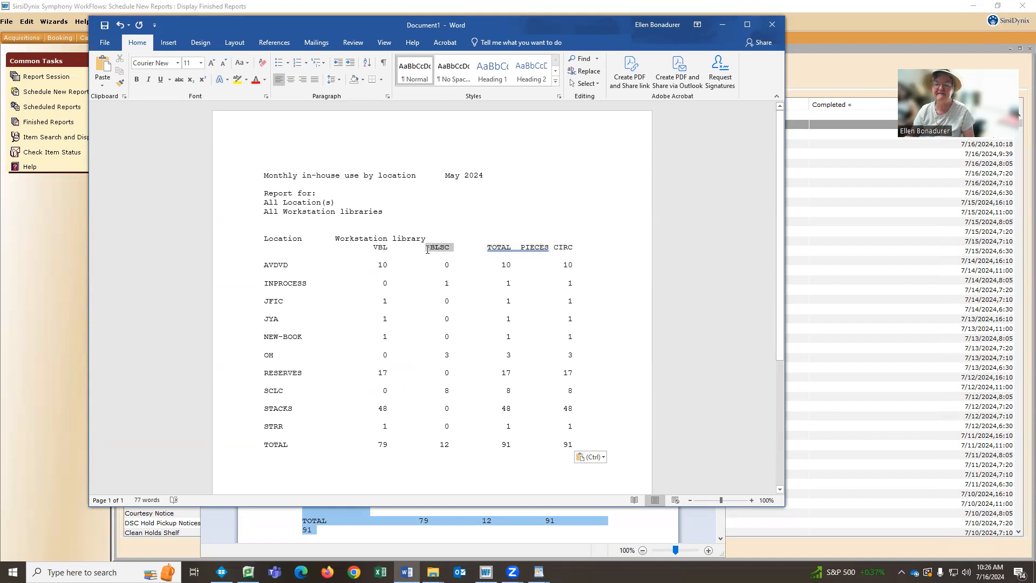
click(237, 79)
click(451, 271)
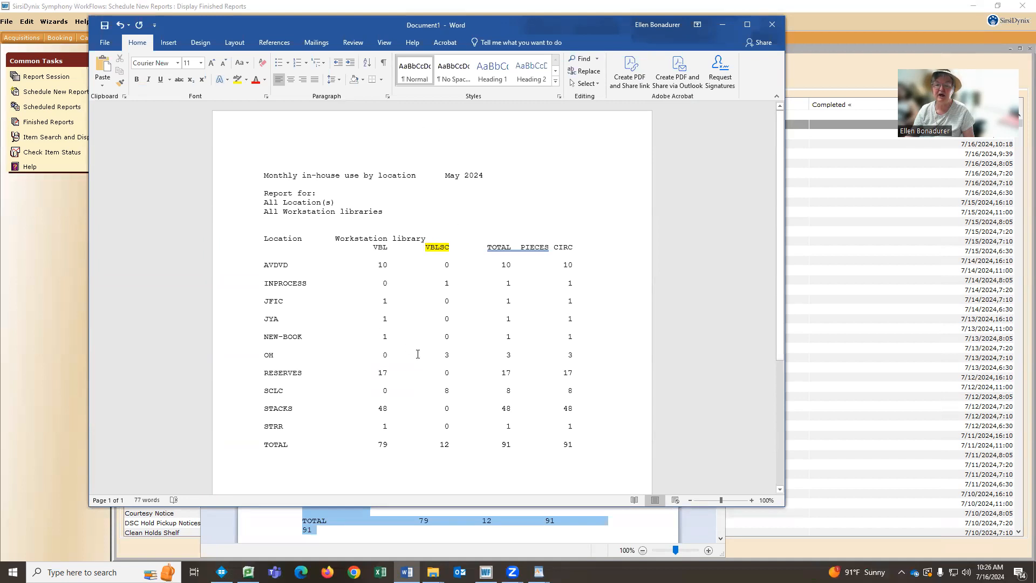
drag(450, 444, 439, 444)
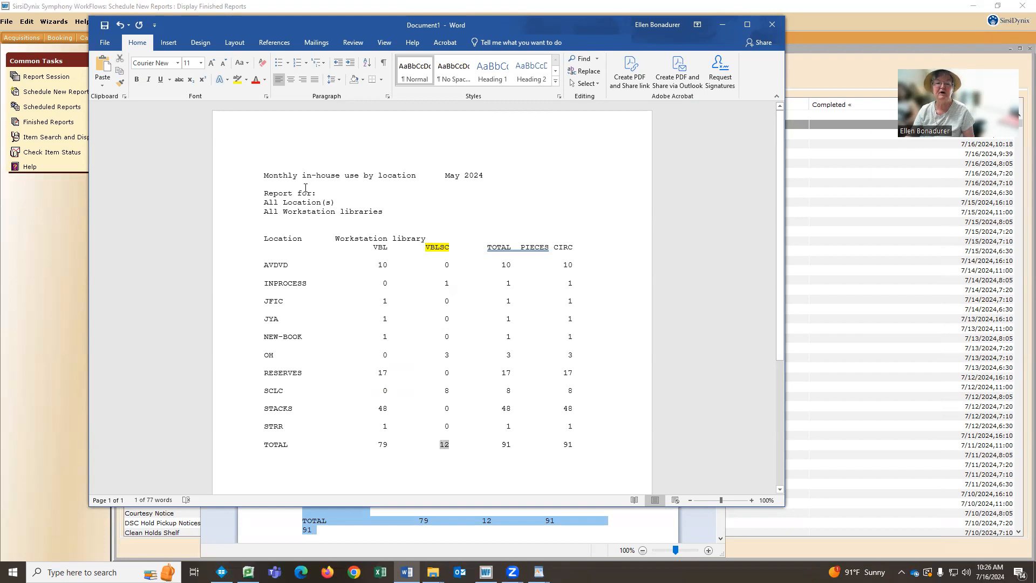
click(237, 80)
click(247, 224)
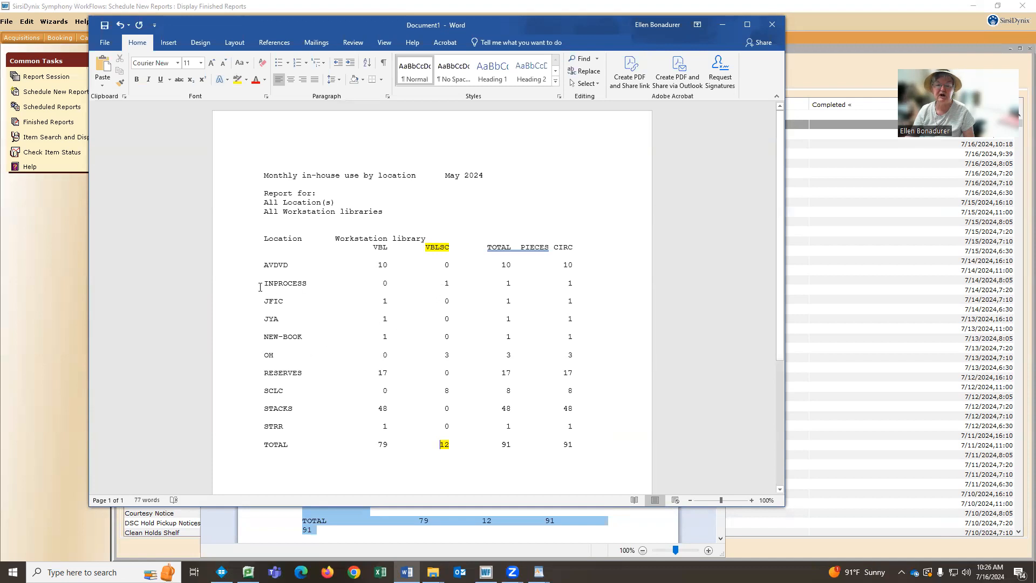
- Highlight the VBLSC column values in the INPROCESS, OH and SCLC rows in yellow
double_click(448, 283)
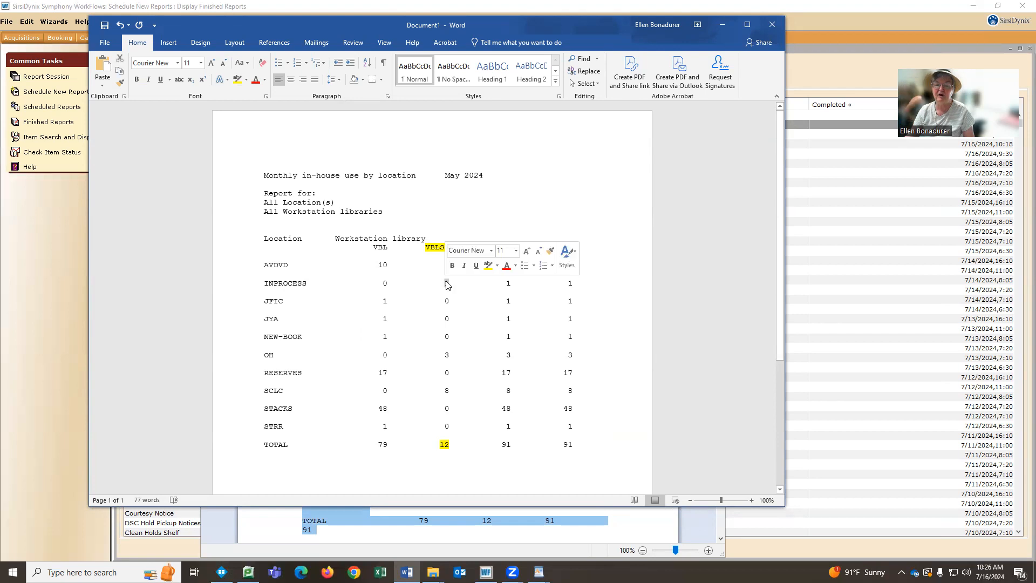
click(237, 80)
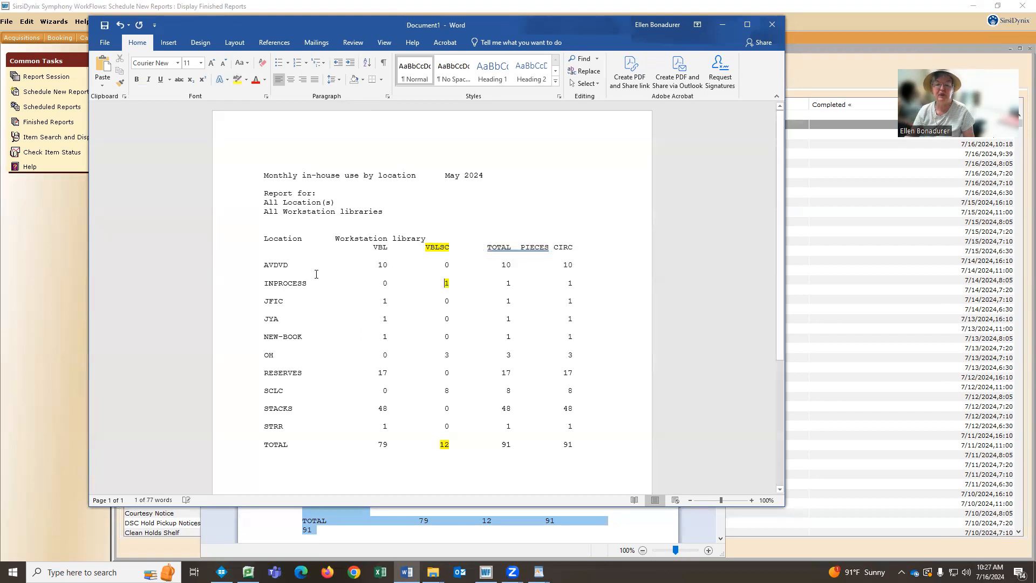
double_click(448, 354)
click(238, 79)
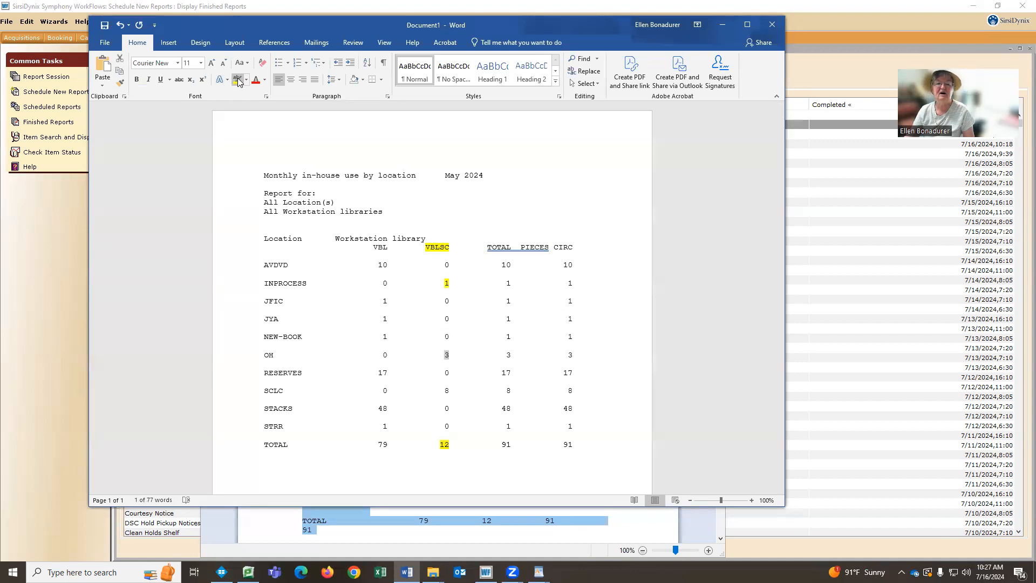
double_click(448, 390)
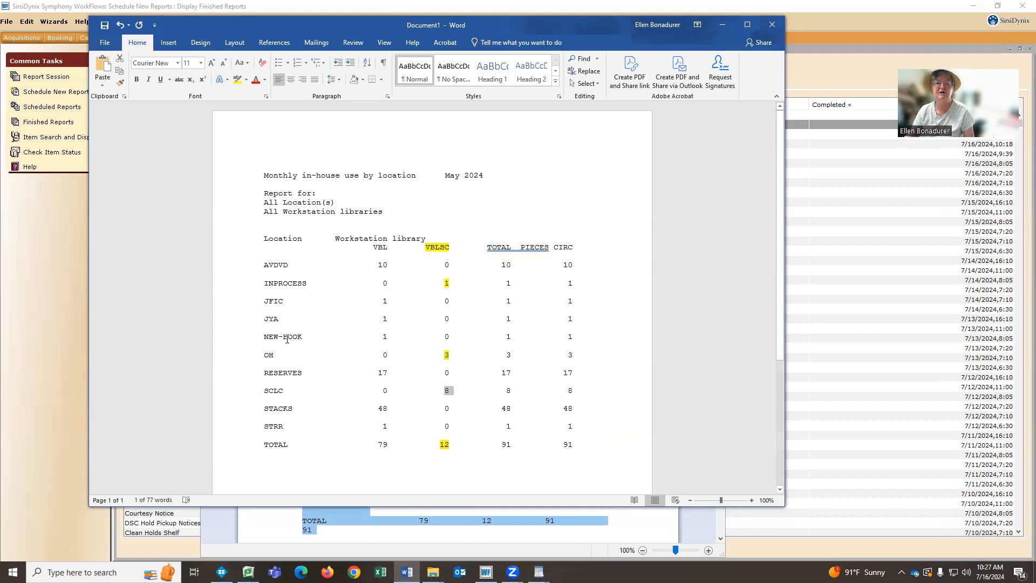
click(238, 80)
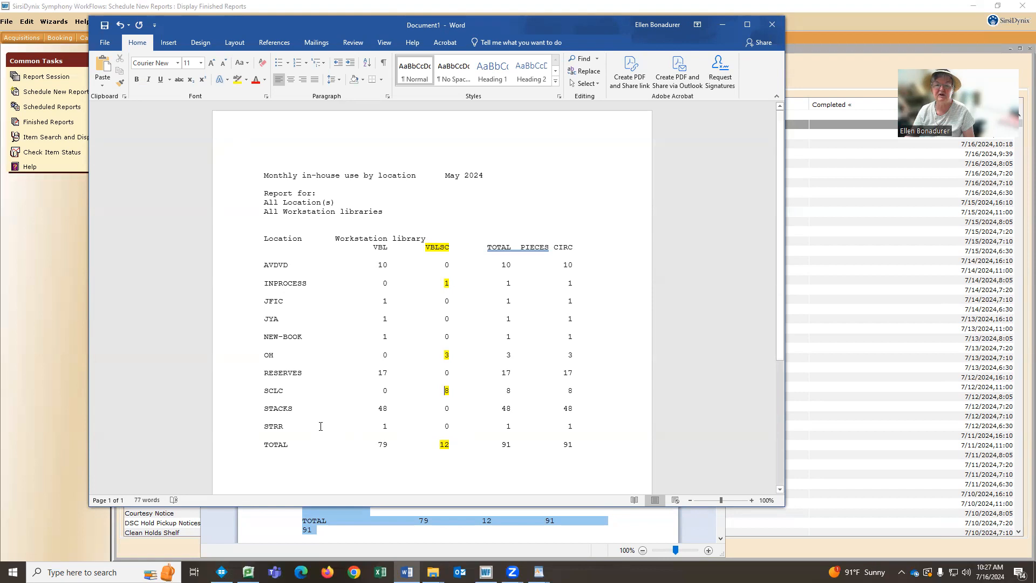
- Bring up the save locations for the unsaved in-house use document
click(104, 45)
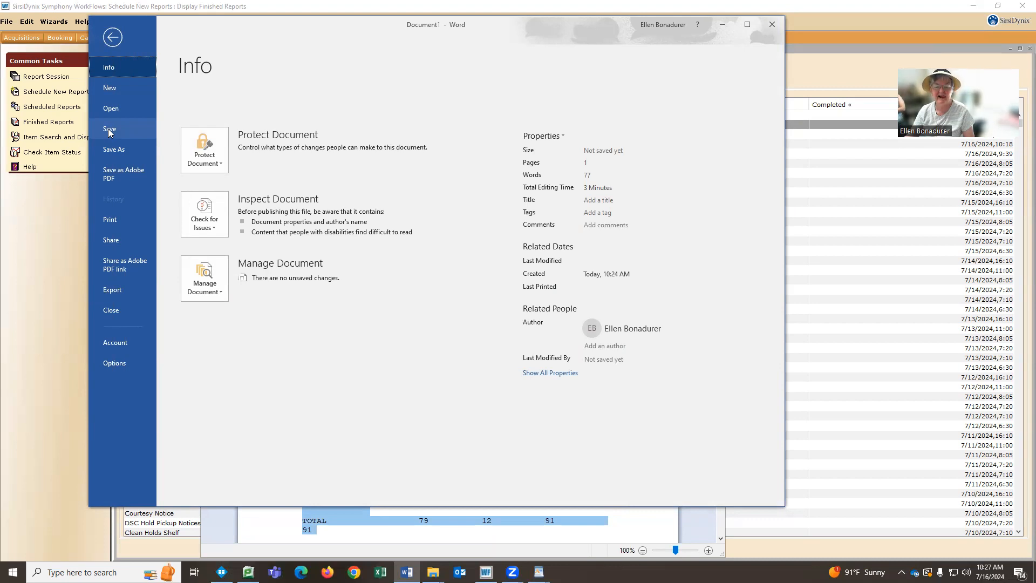
click(108, 129)
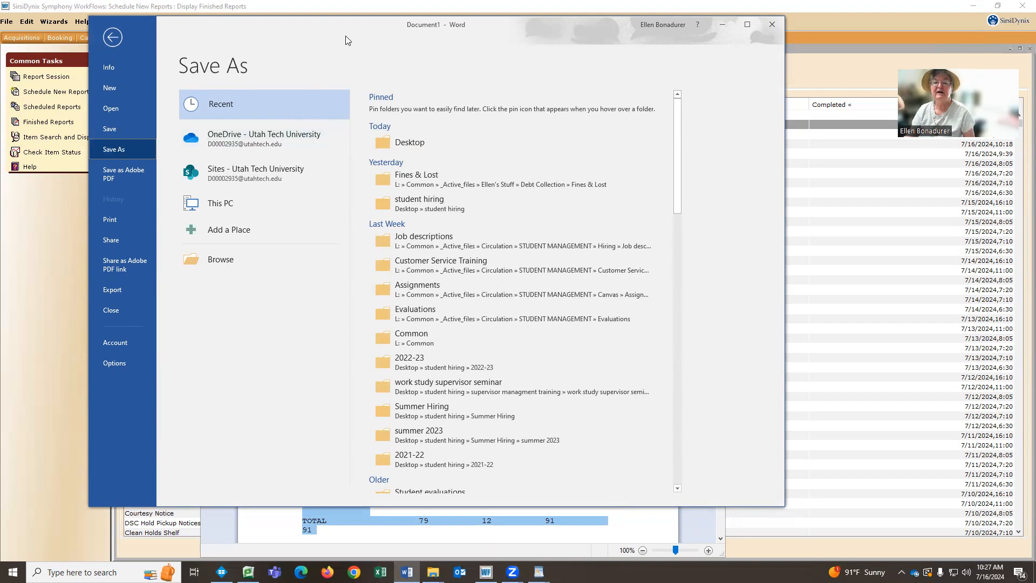
drag(348, 41, 344, 51)
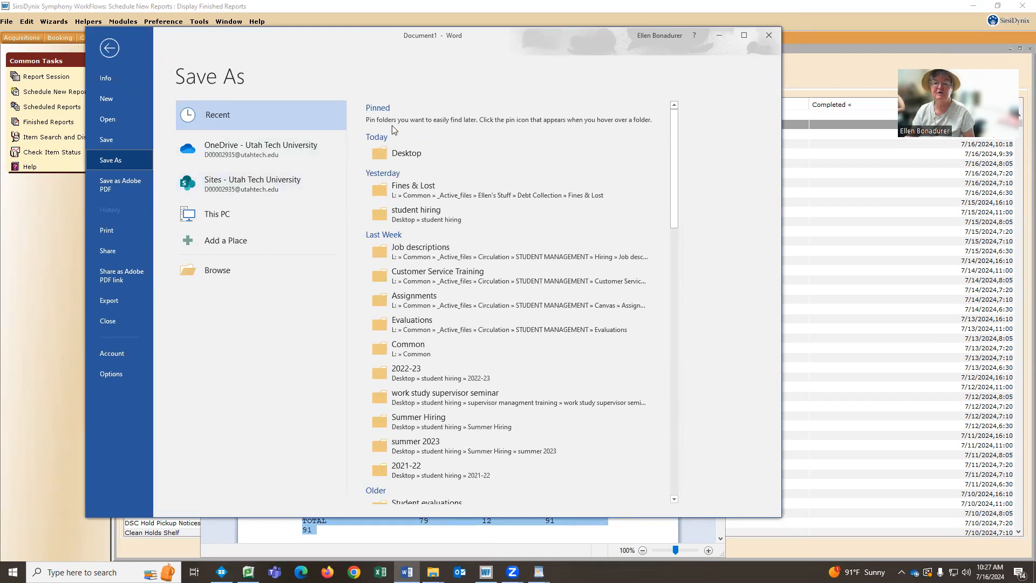
click(402, 152)
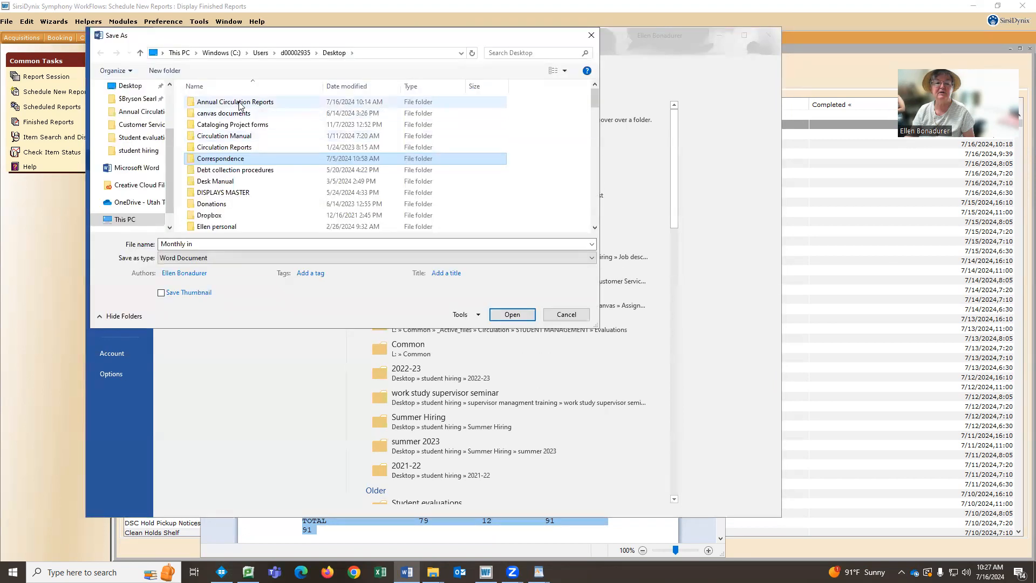
double_click(220, 149)
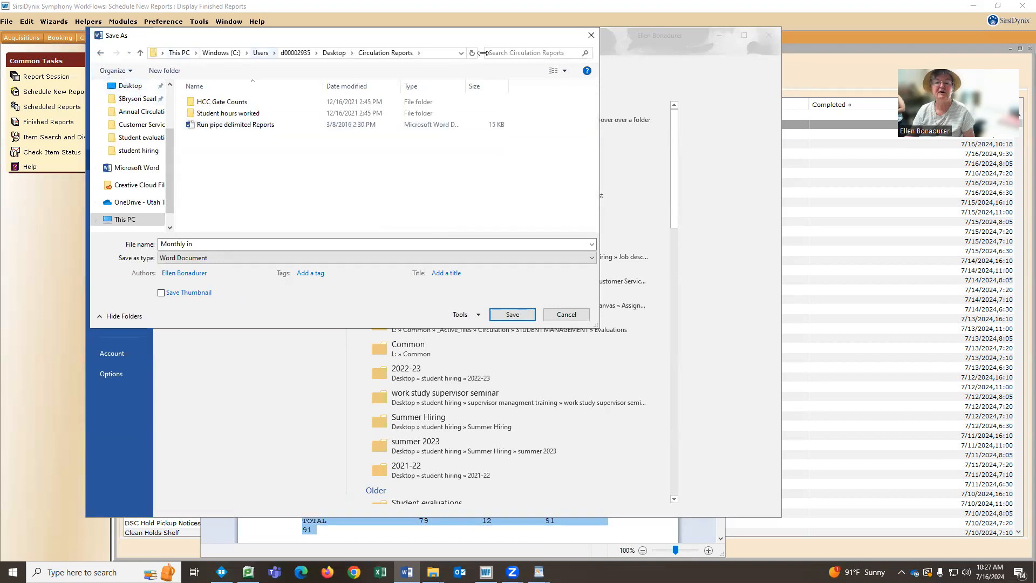
click(591, 35)
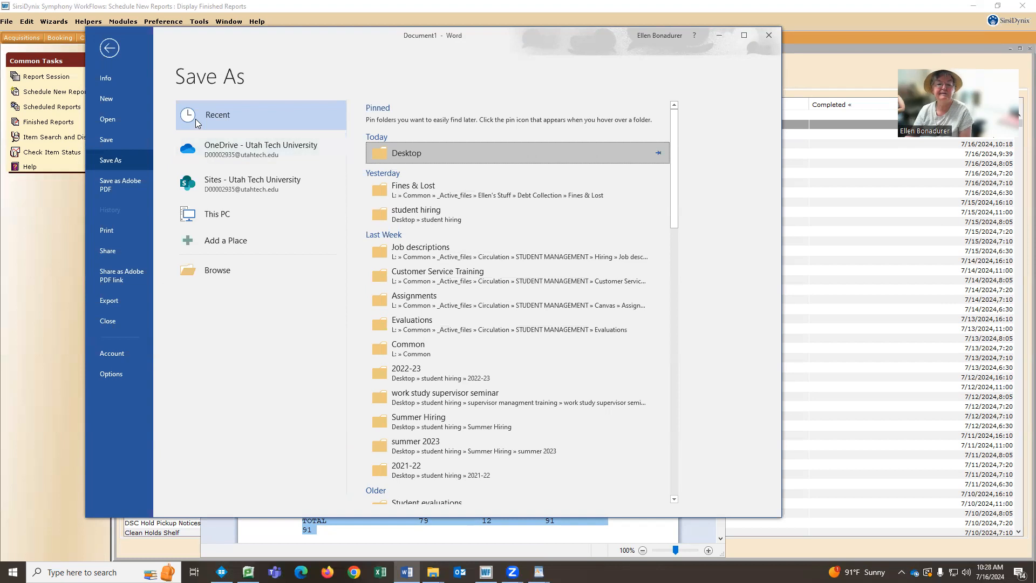
- Save the document in the Desktop folder "Monthly WorkFlow stats" as "2024 May Monthly in-house use by location", reusing the April file's name pattern
click(407, 154)
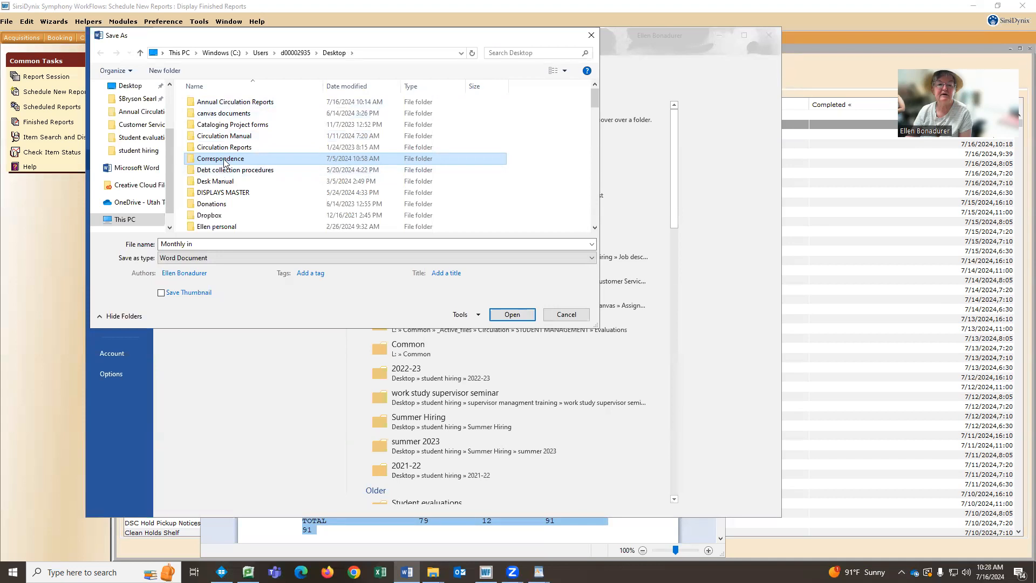
scroll(226, 194, down, 3)
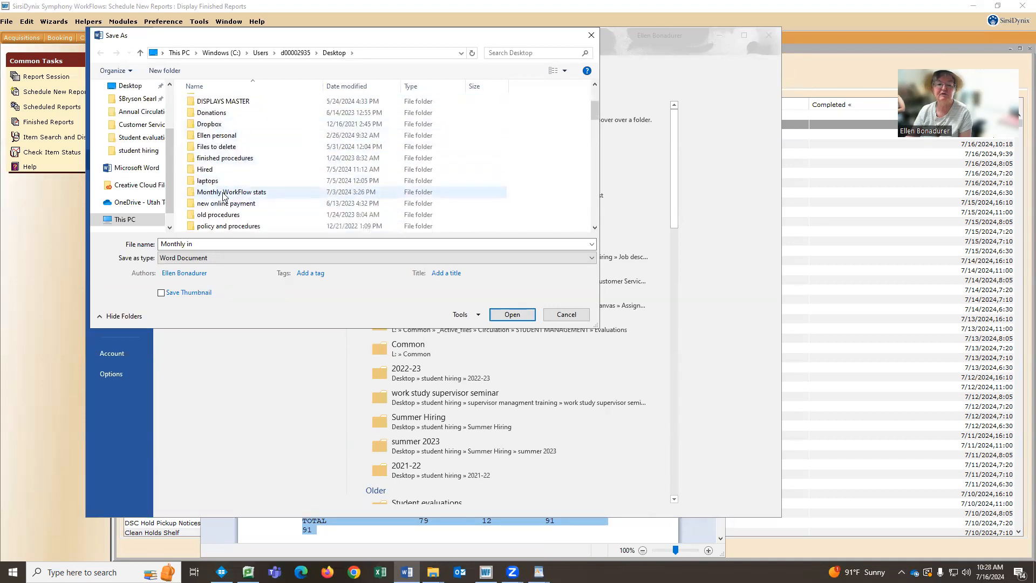
double_click(227, 193)
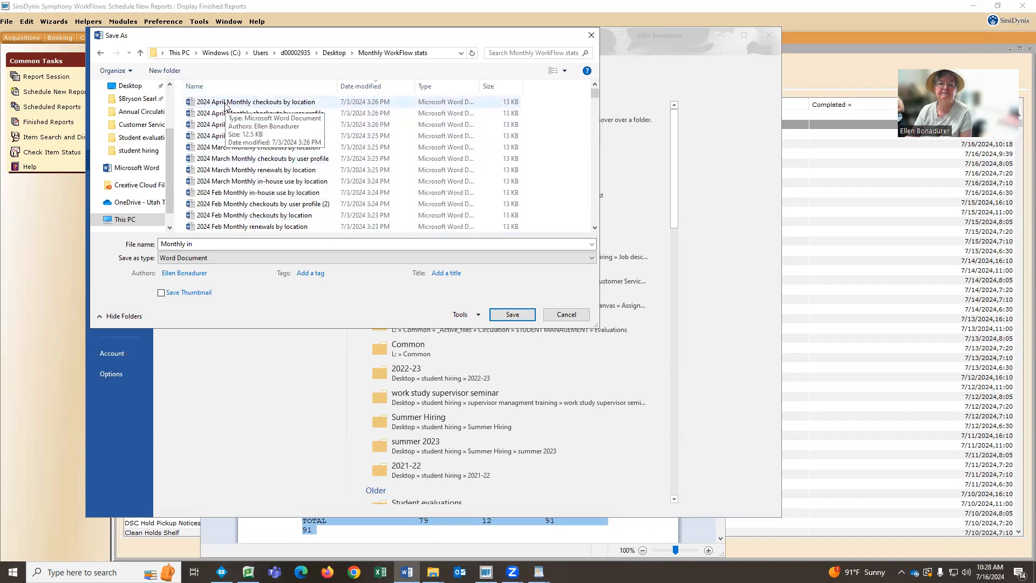
scroll(246, 190, down, 3)
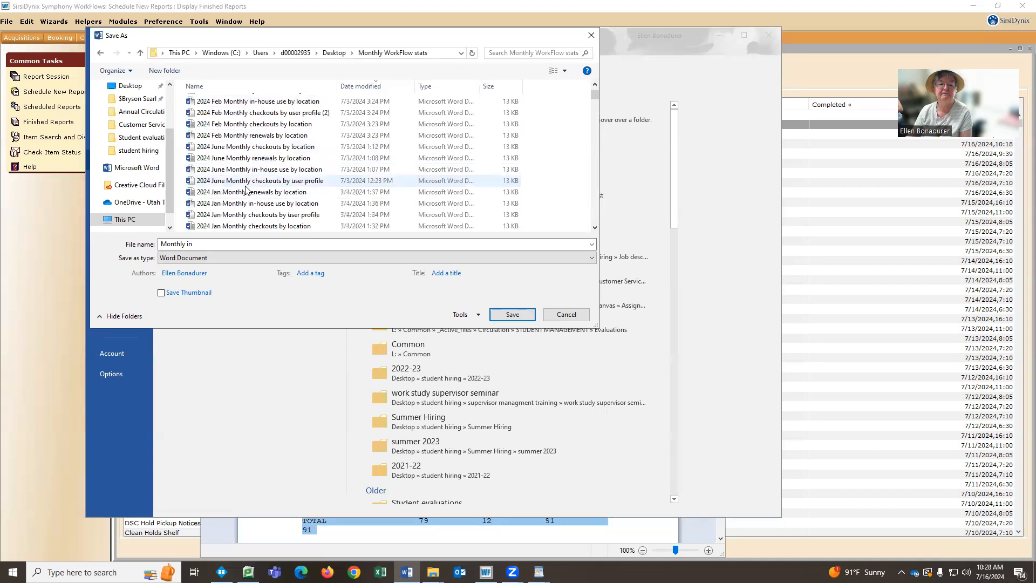
scroll(245, 190, down, 3)
scroll(245, 190, up, 6)
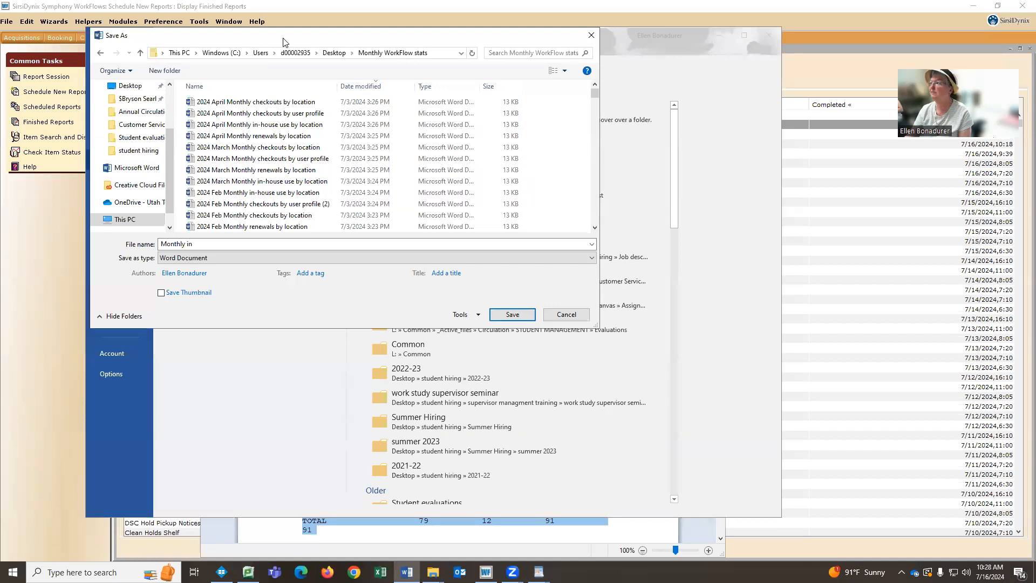
click(256, 125)
click(183, 246)
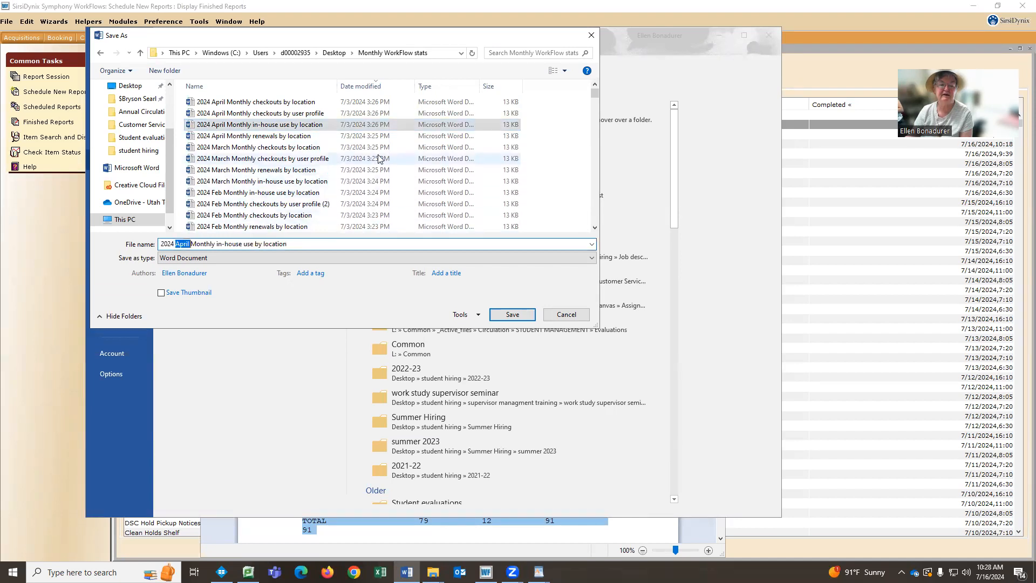
text(May)
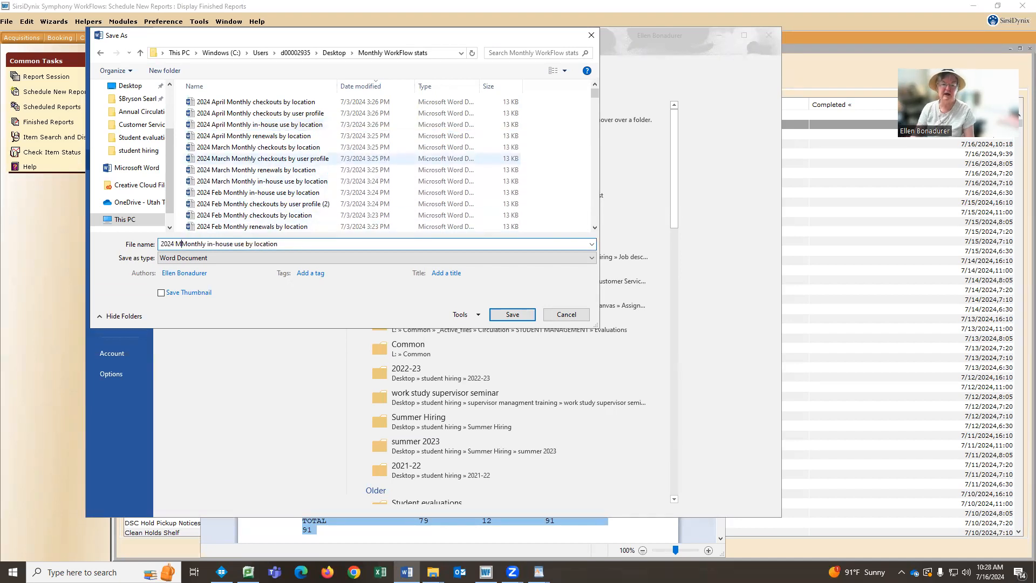
key(Return)
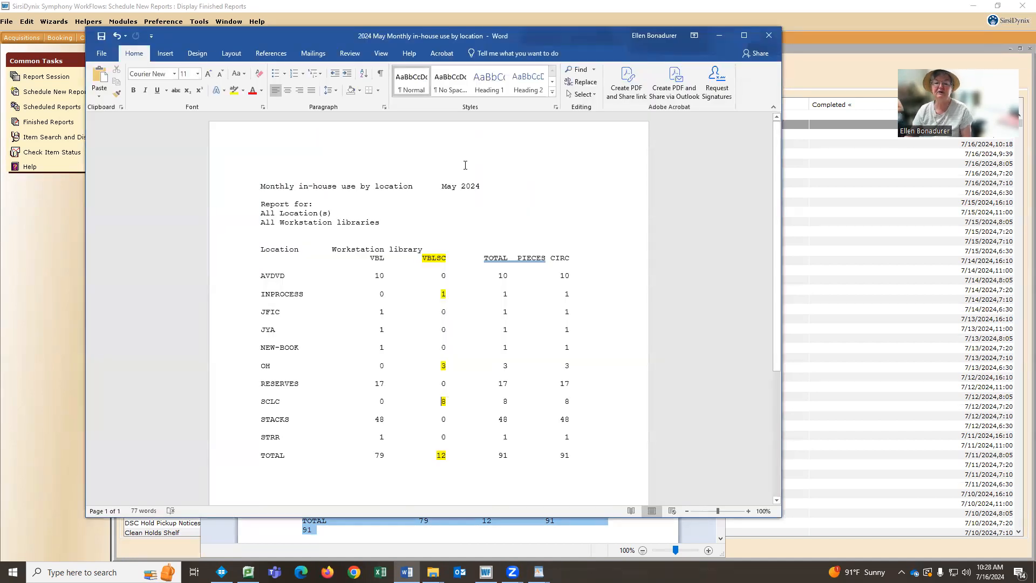
- Close the saved Word document and the WordPad in-house use report, discarding the WordPad changes
click(768, 35)
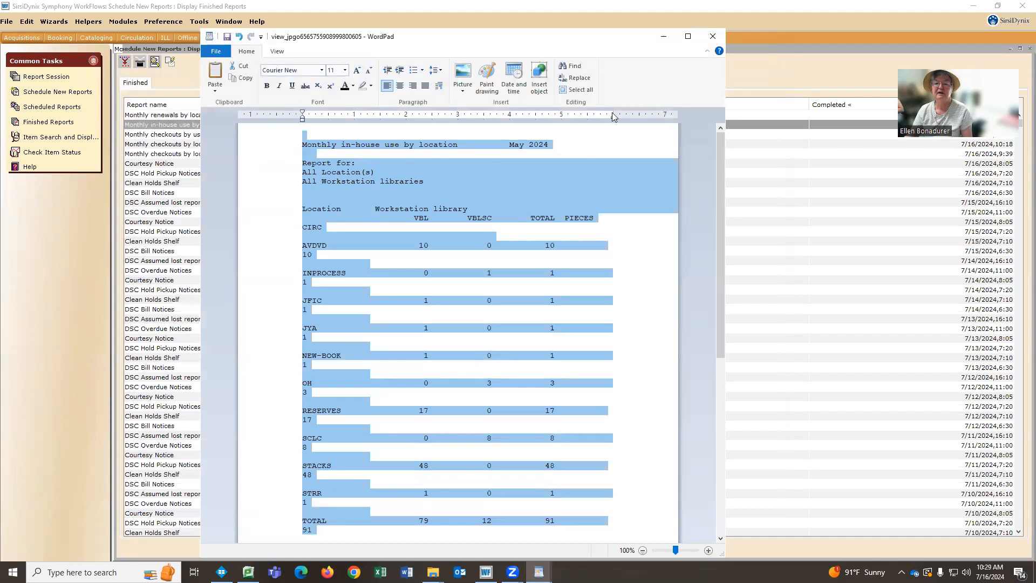
click(712, 36)
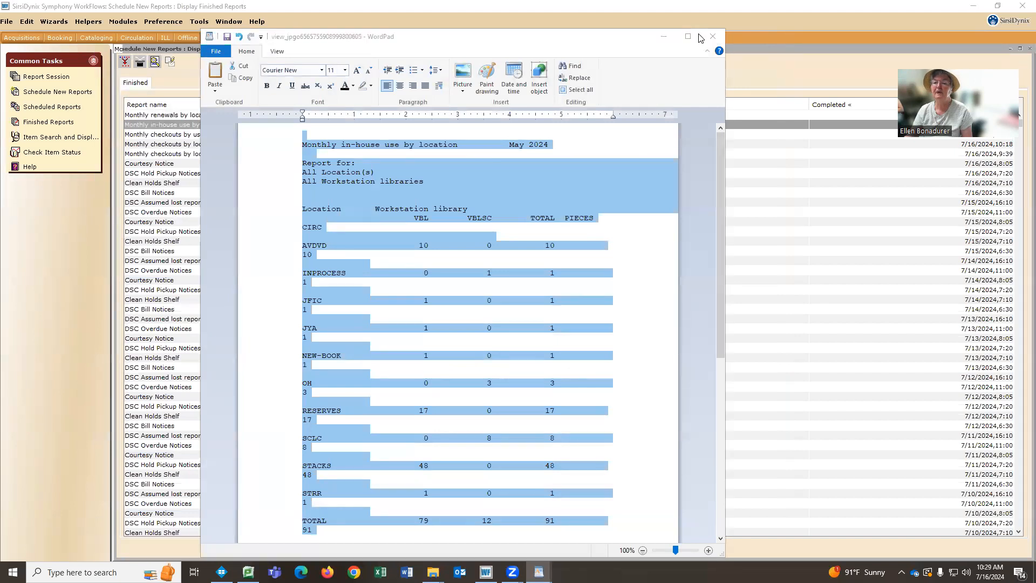
click(481, 306)
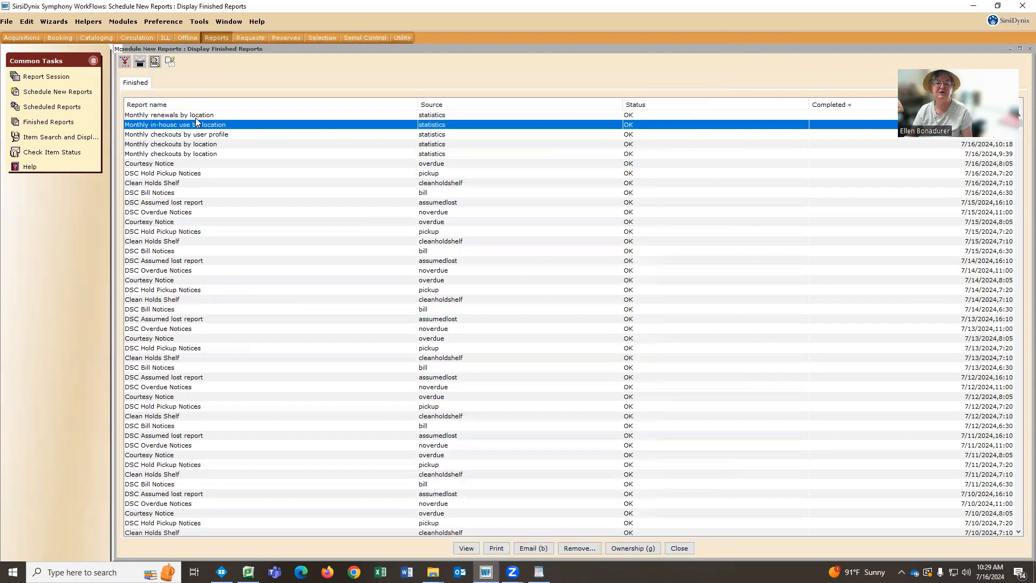
- Open the finished "Monthly checkouts by user profile" report with its log and result, and delete the log text before and directly after the title
double_click(171, 135)
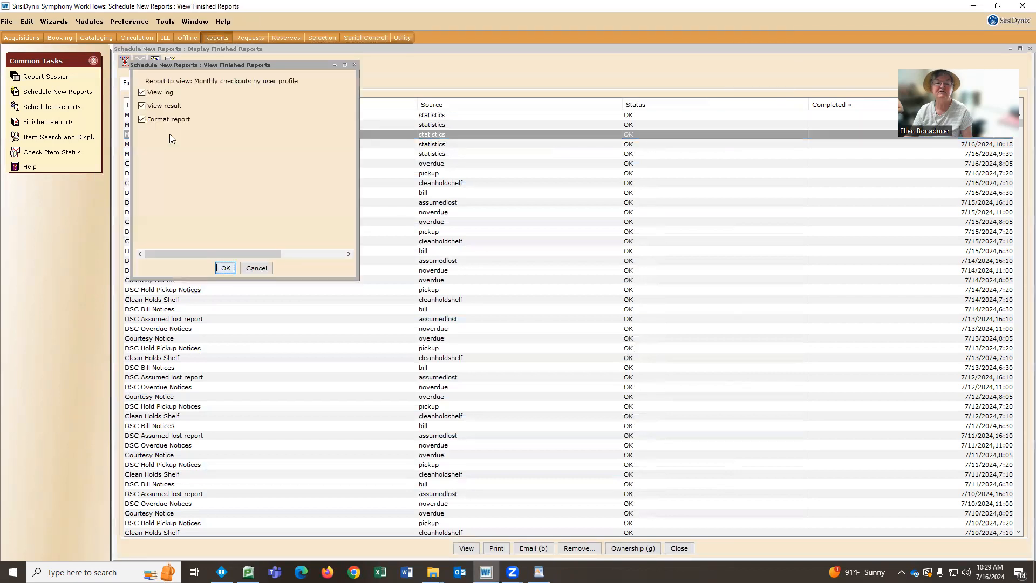
click(223, 266)
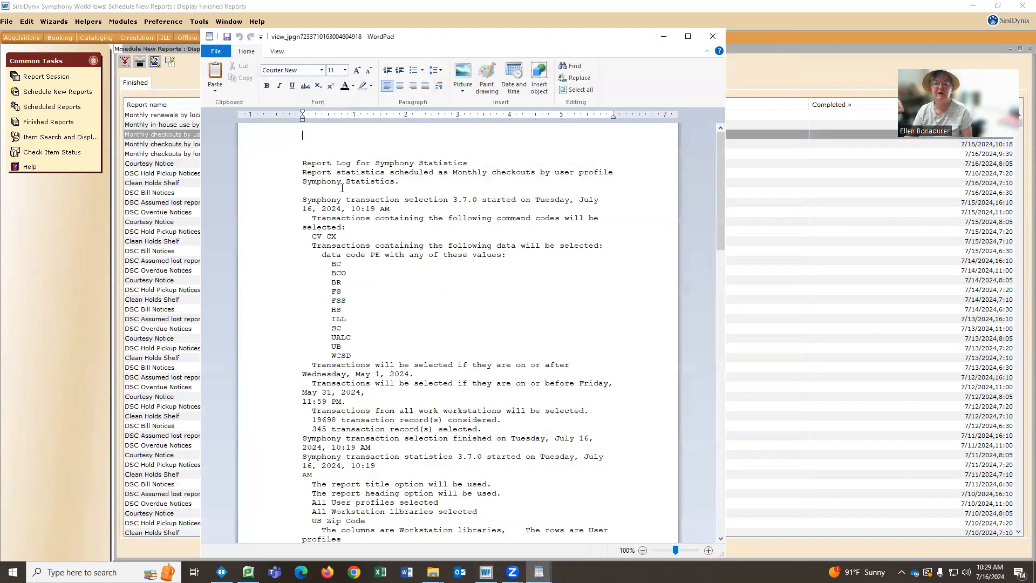
drag(453, 175, 324, 141)
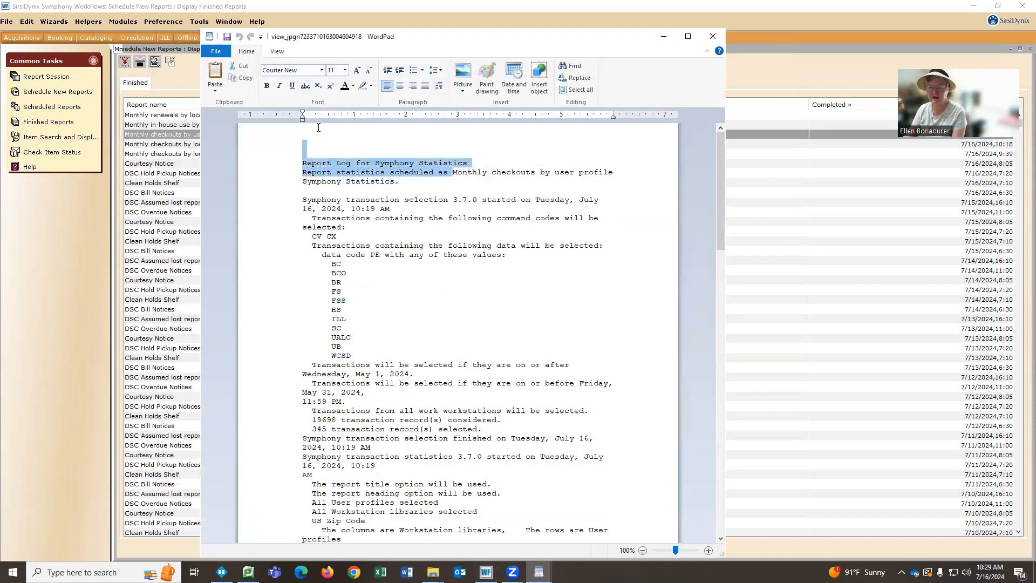
key(Delete)
drag(301, 154, 314, 347)
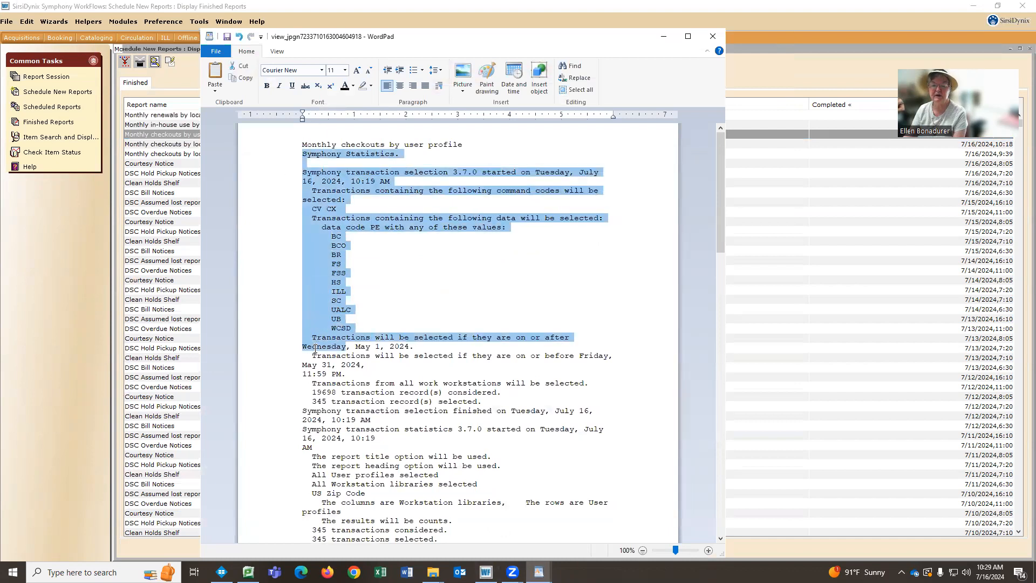
key(Delete)
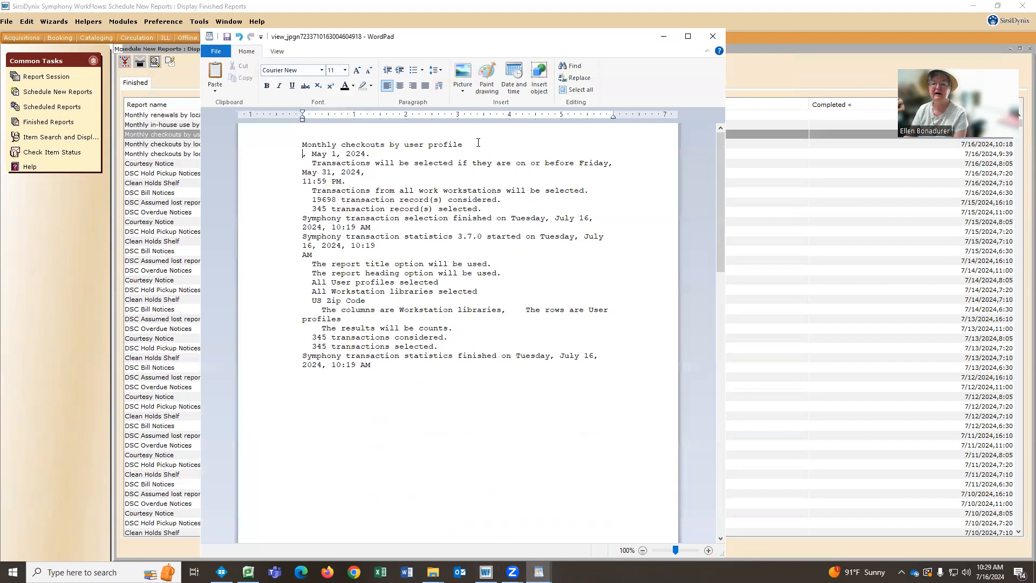
- Bring the start date up onto the title line, space it off with two tabs, and shorten it to "May 2024"
click(483, 141)
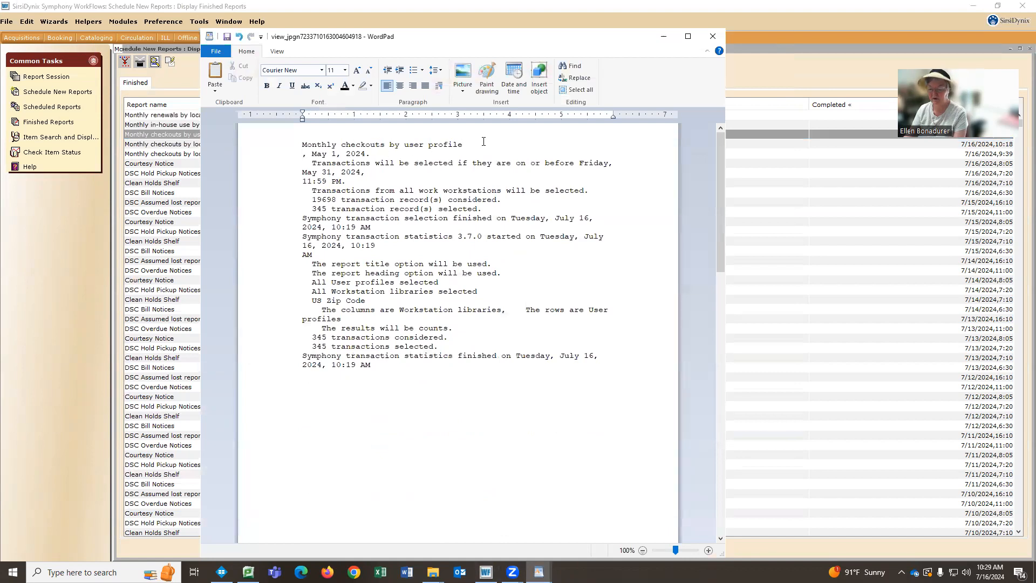
key(Delete)
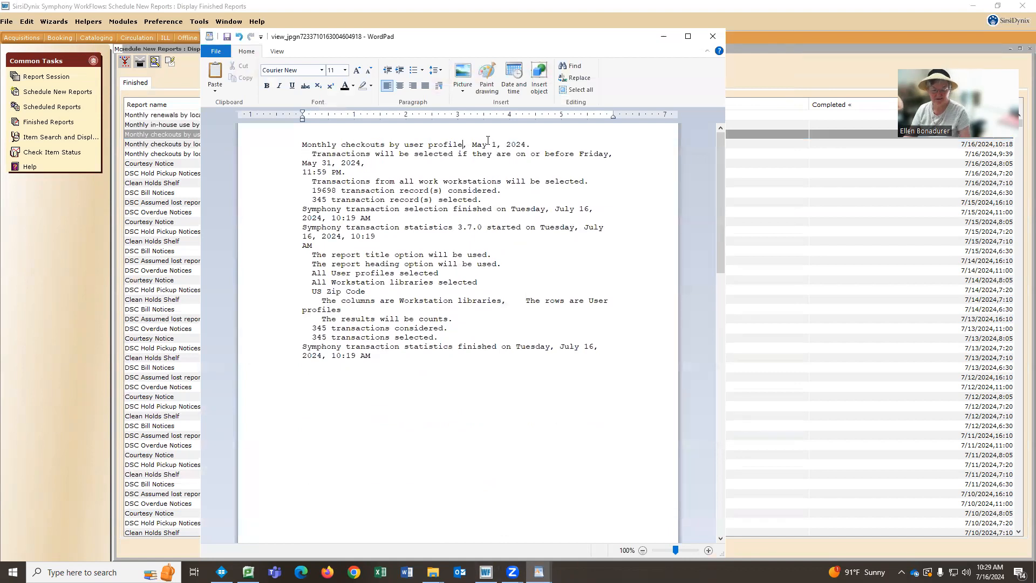
key(Delete)
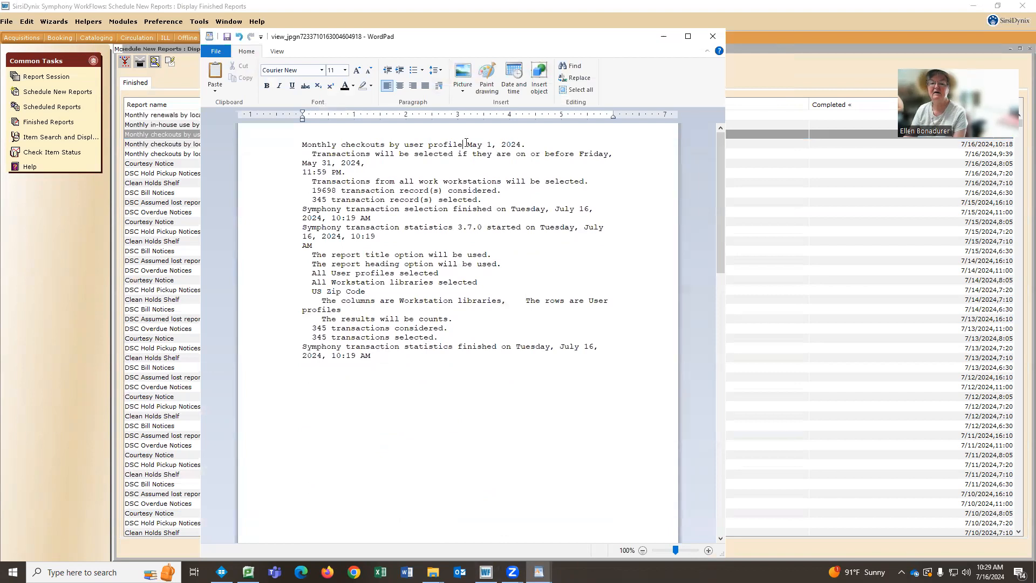
key(Tab)
key(Tab)
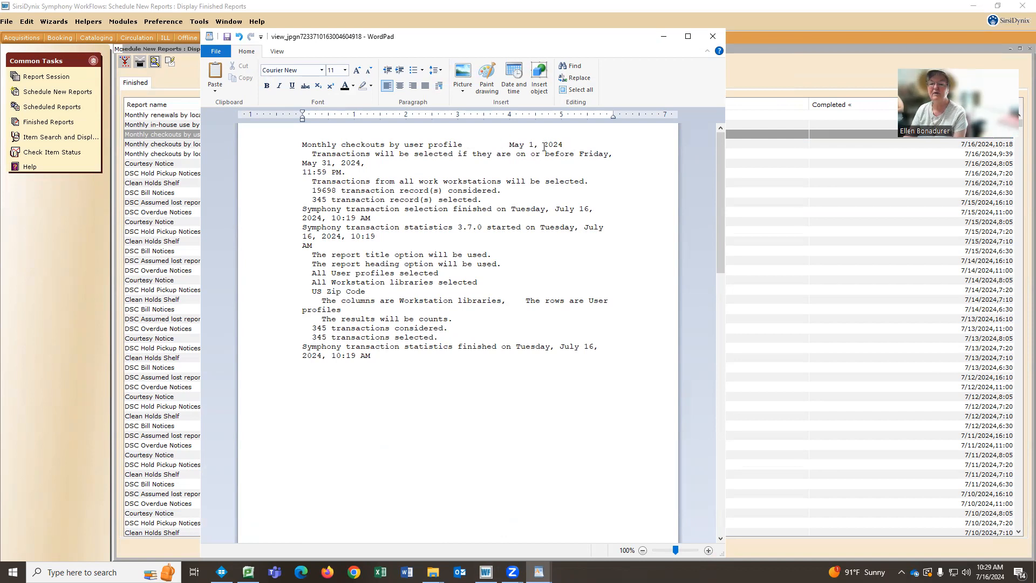
key(BackSpace)
key(BackSpace)
key(BackSpace)
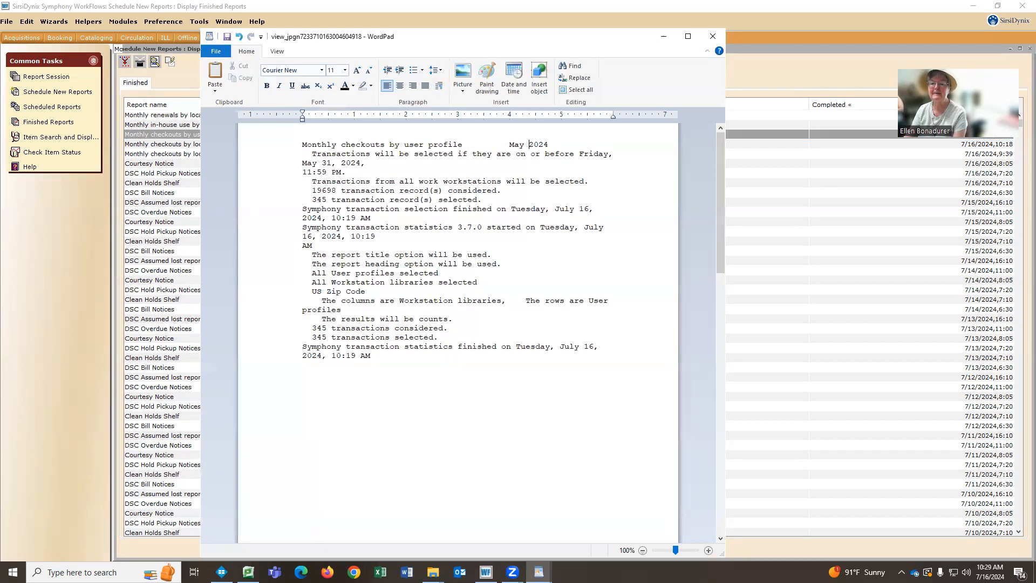
- Delete the remaining log text between the title line and the "Report for:" section of the user profile report
drag(312, 155, 321, 436)
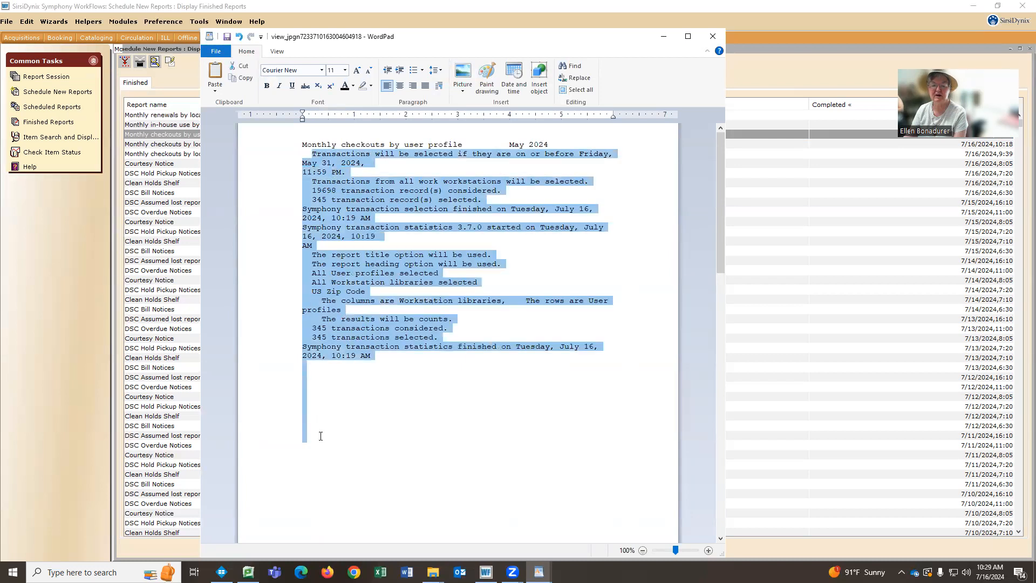
key(BackSpace)
drag(313, 159, 285, 428)
key(BackSpace)
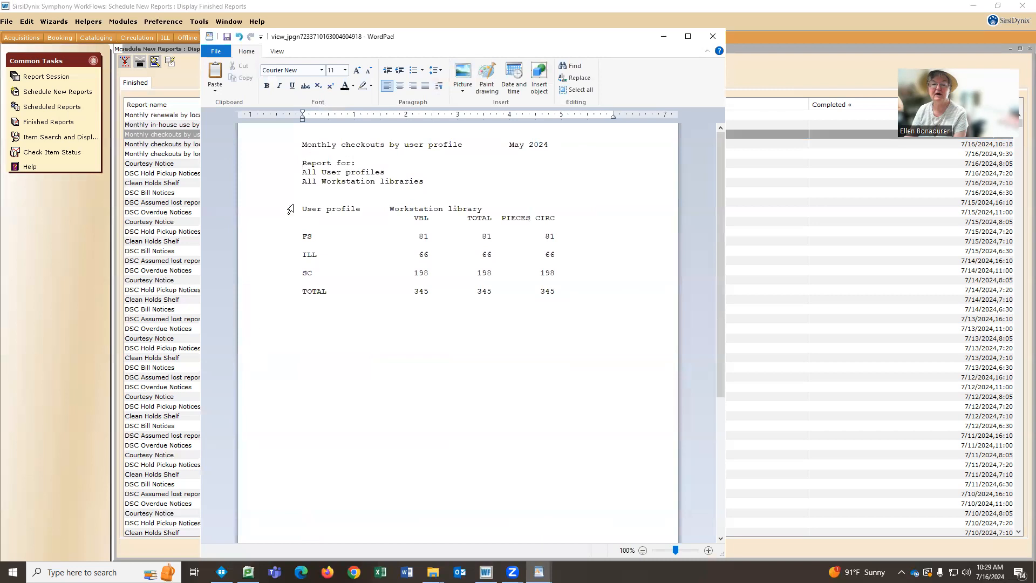
- Copy the whole trimmed user profile report, from title to TOTAL row, into a new blank Word document
double_click(549, 293)
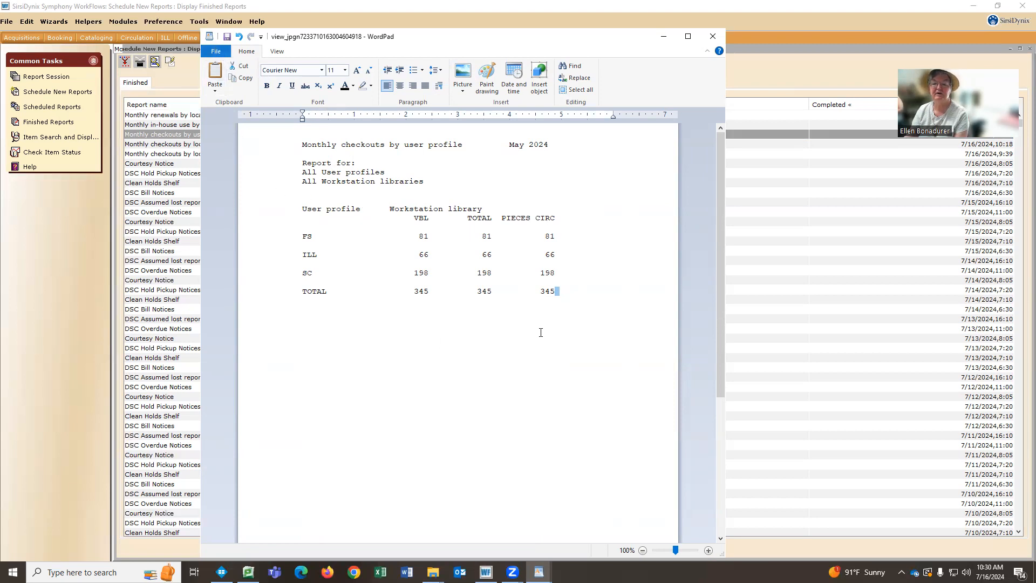
drag(430, 292, 367, 282)
drag(556, 292, 282, 126)
key(ctrl+c)
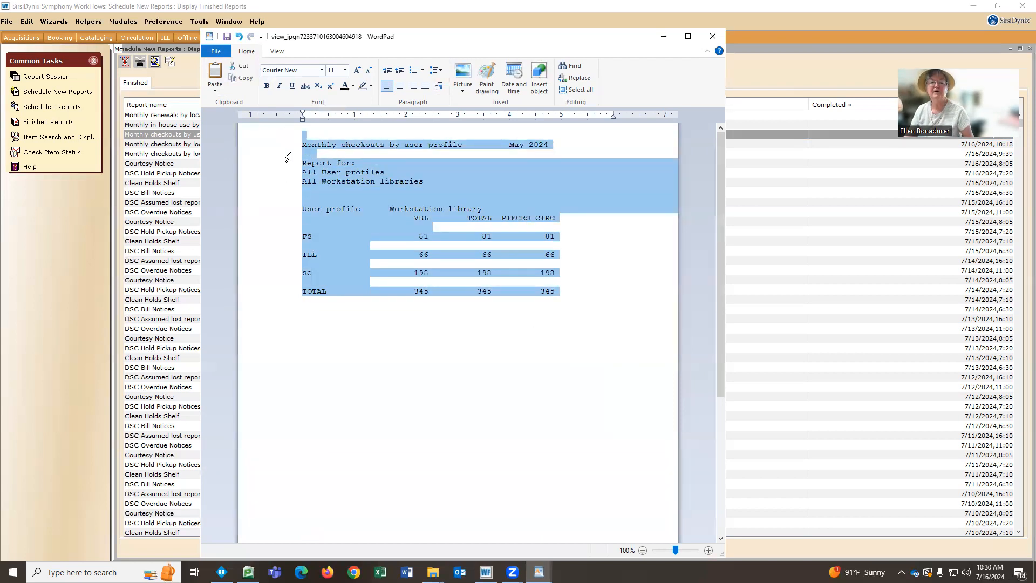
click(663, 37)
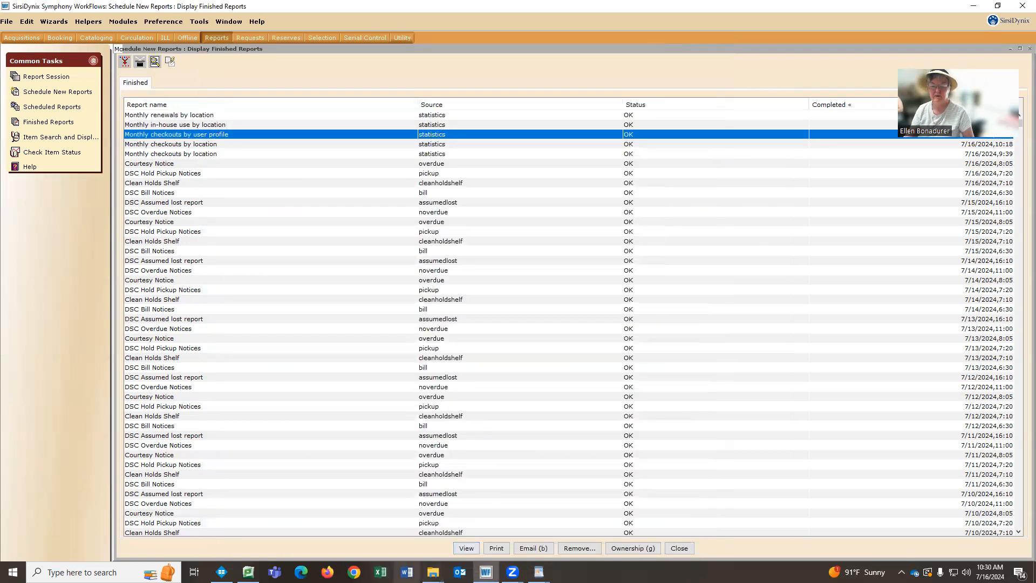
click(407, 571)
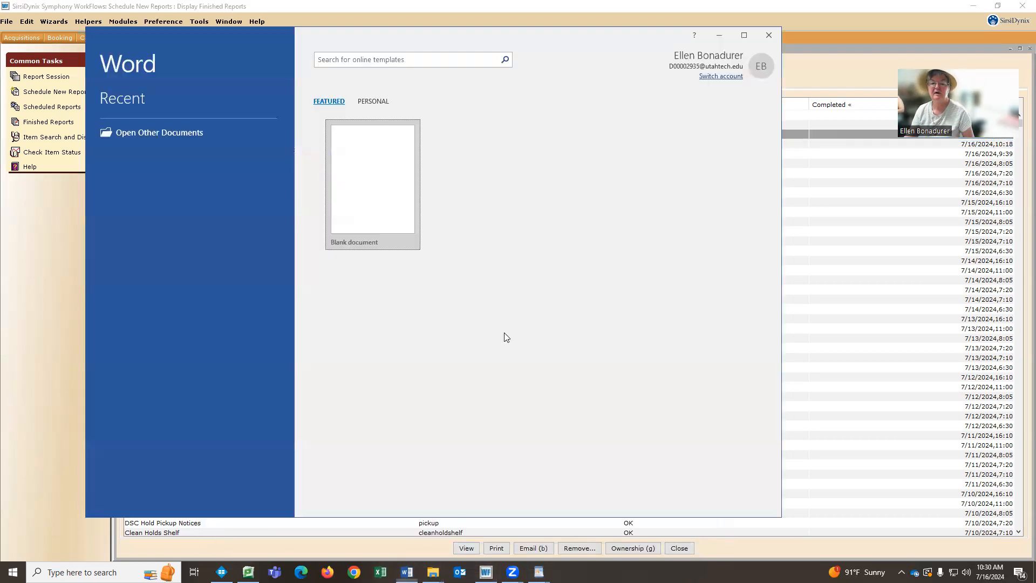
click(371, 172)
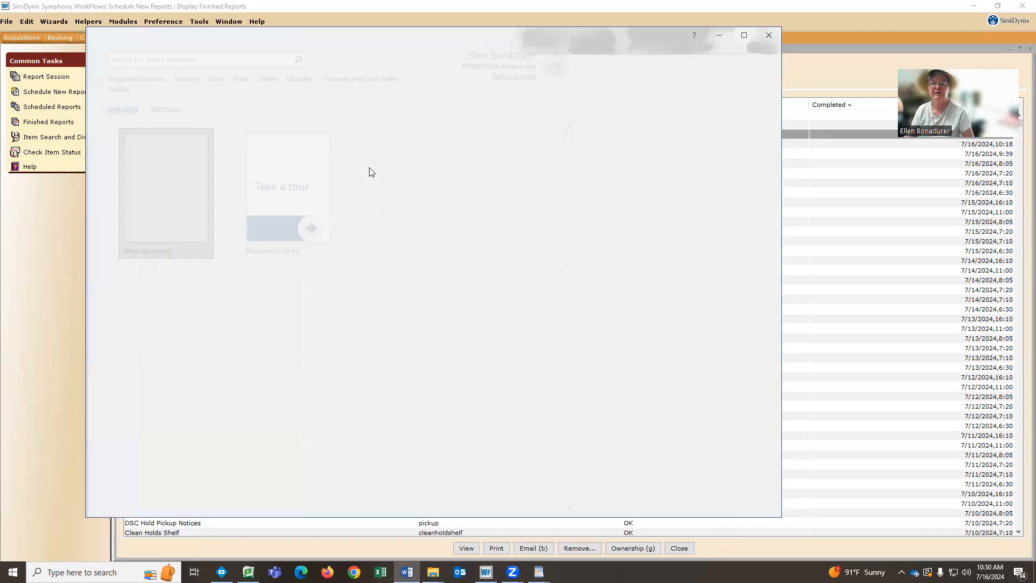
key(ctrl+v)
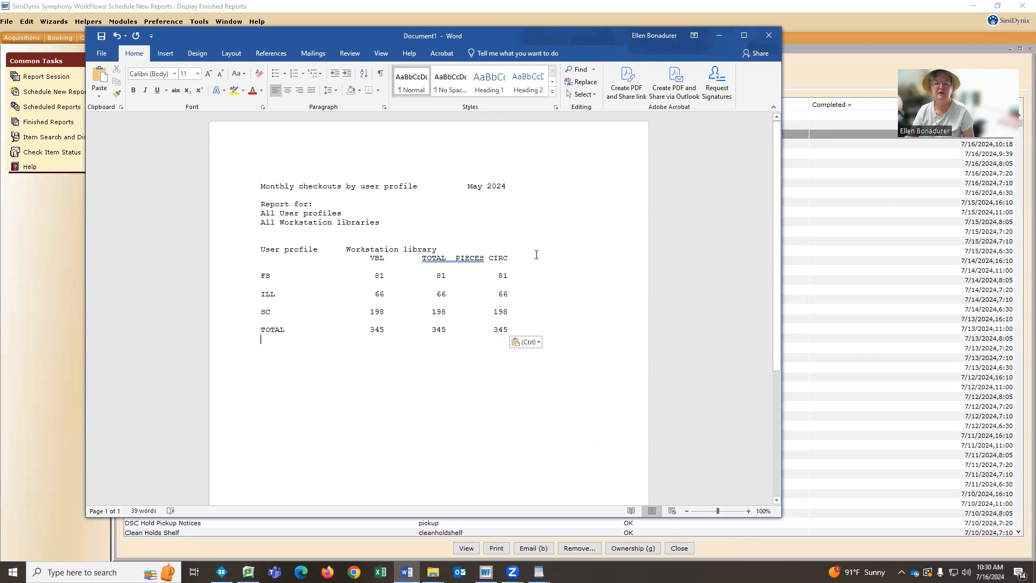
- Print one copy of the user profile document on the Brother HL-2140 series printer
click(99, 53)
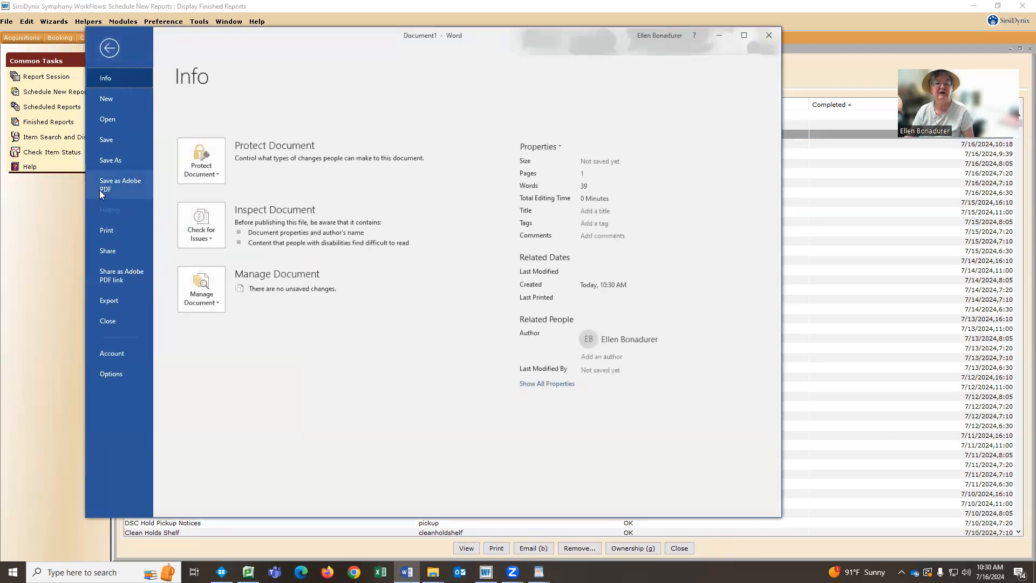
click(106, 232)
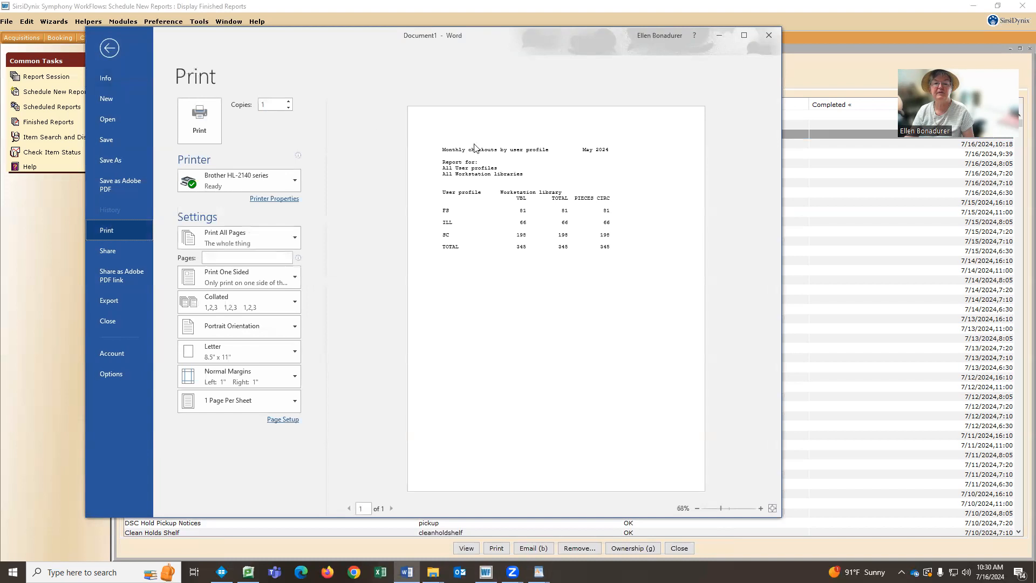
click(201, 112)
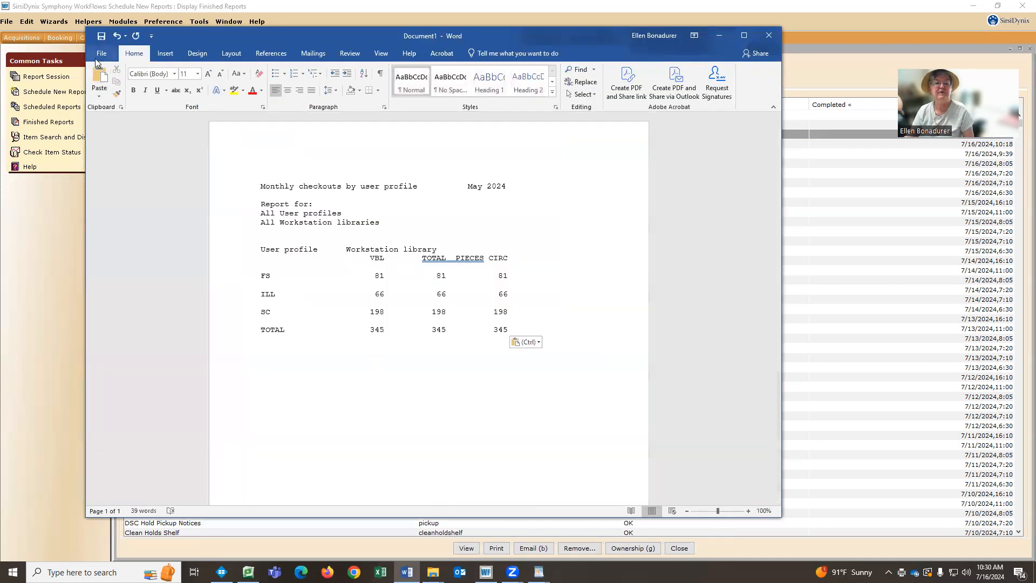
- Save the document in "Monthly WorkFlow stats" as "2024 May Monthly checkouts by user profile", adapting the March file's name, and close it
click(100, 54)
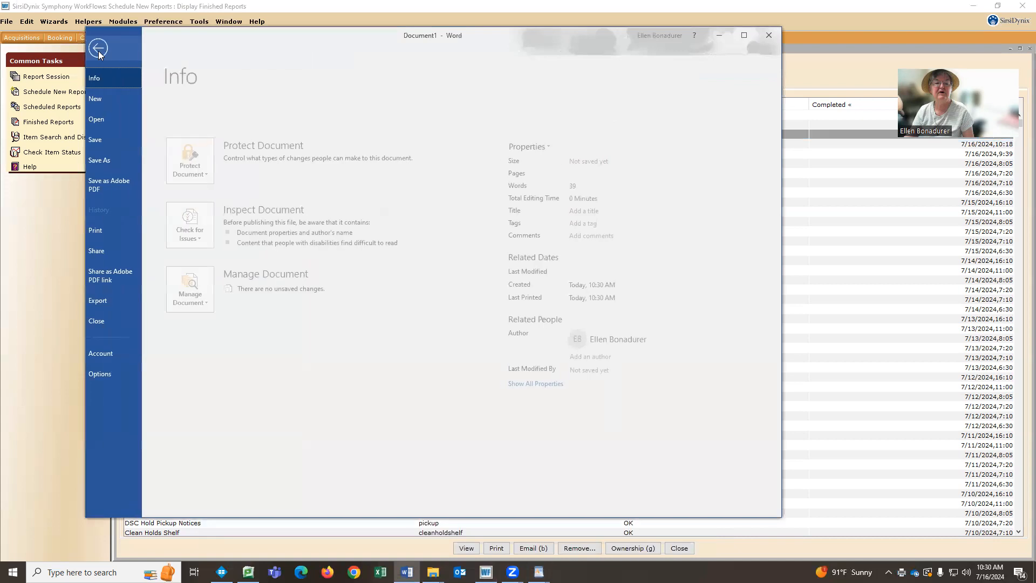
click(108, 161)
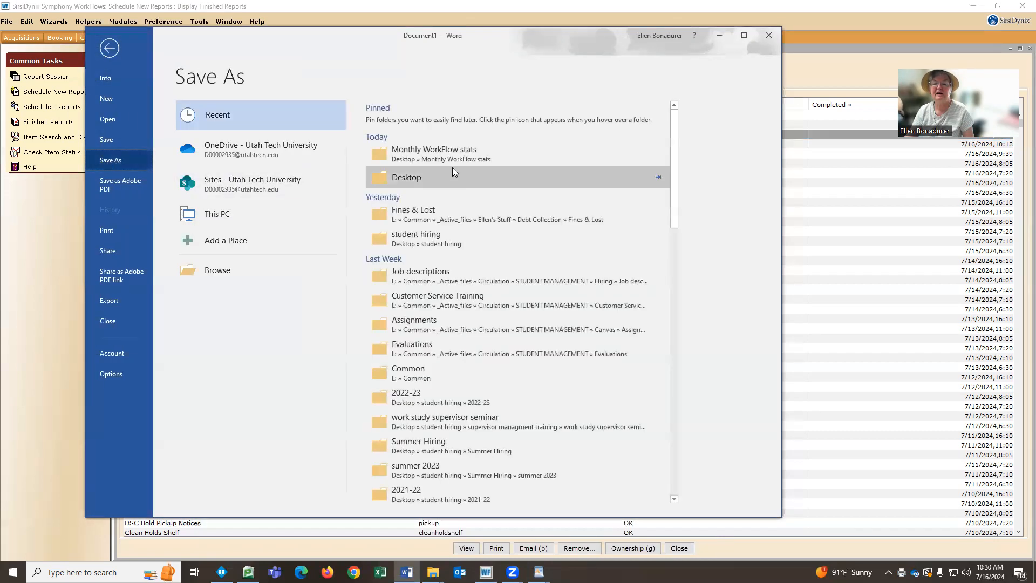
click(427, 157)
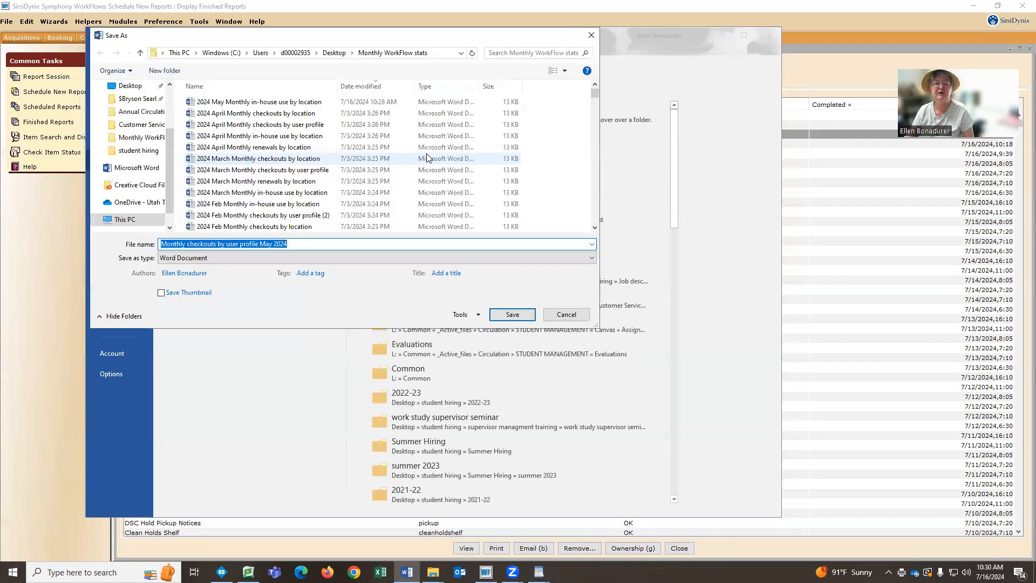
click(274, 171)
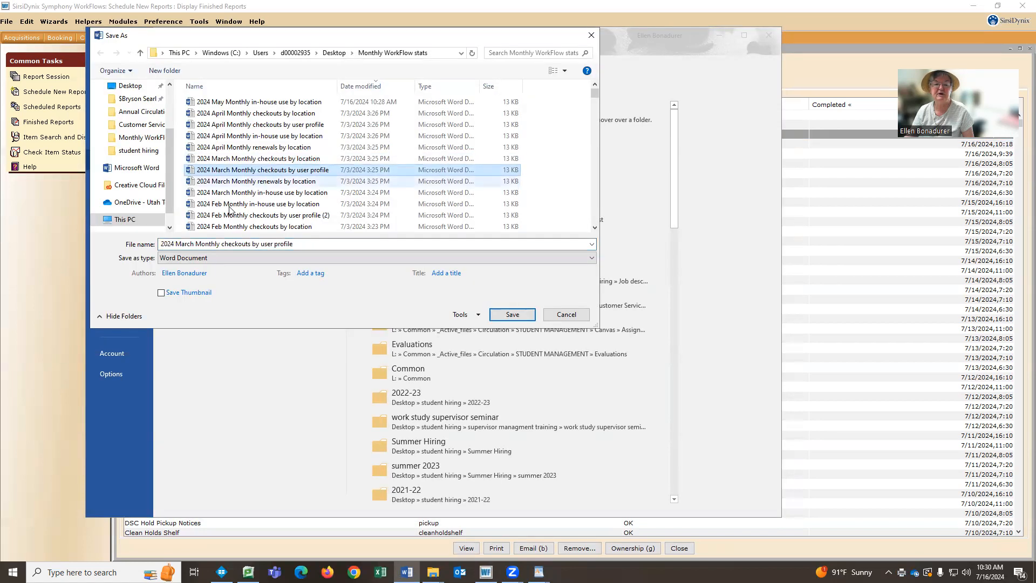
click(186, 244)
click(186, 244)
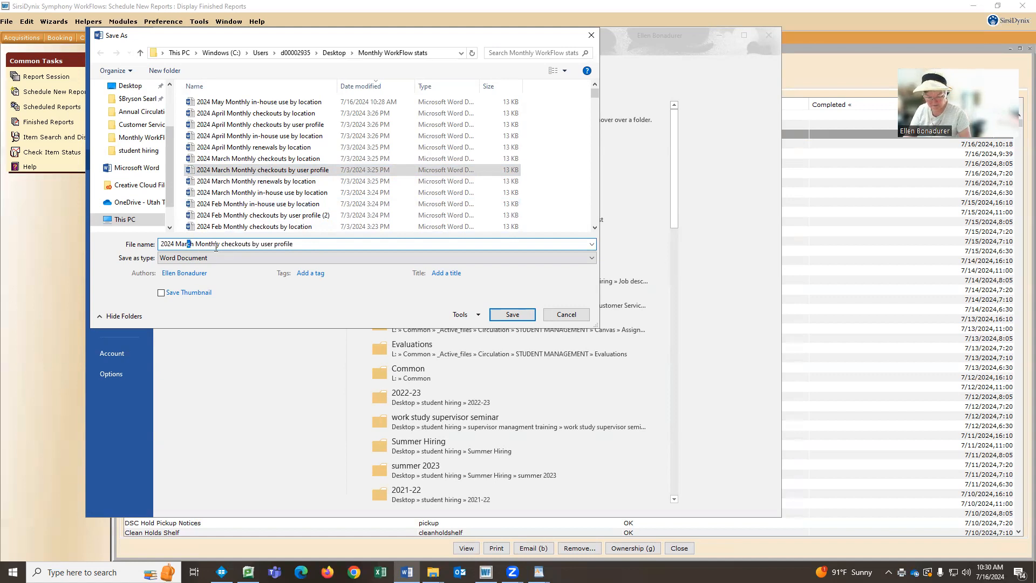
text(y)
key(Delete)
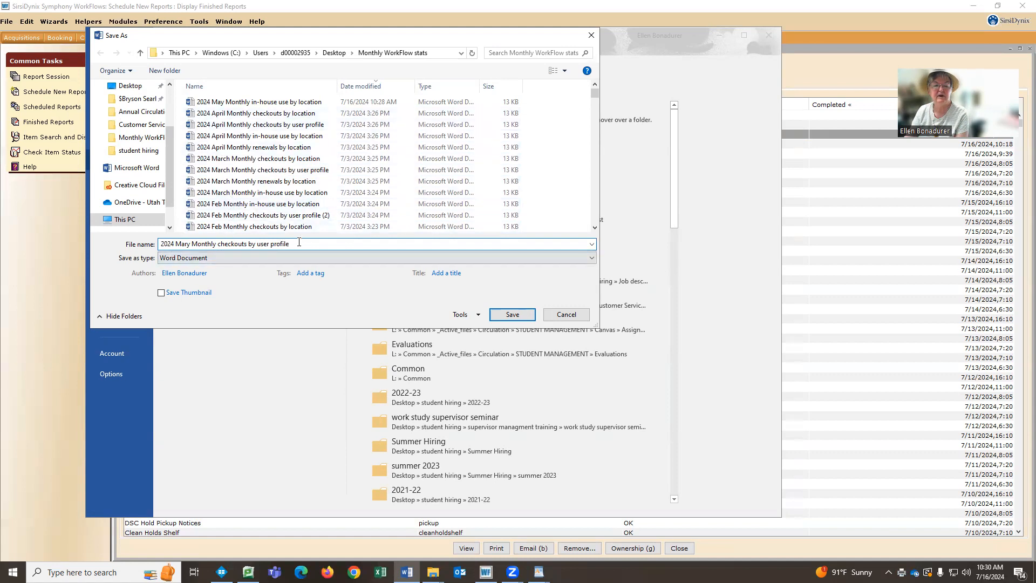
click(187, 246)
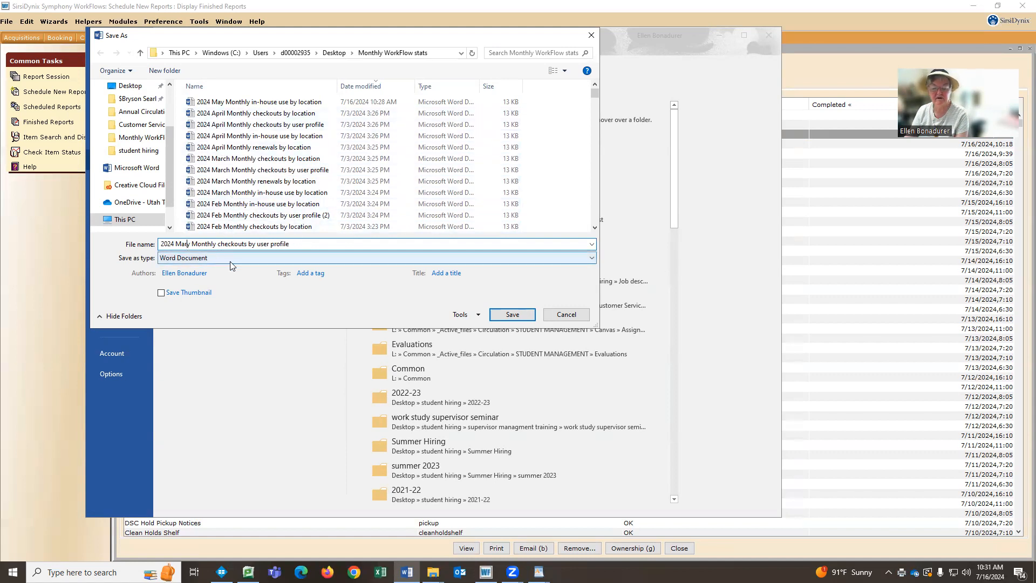
key(BackSpace)
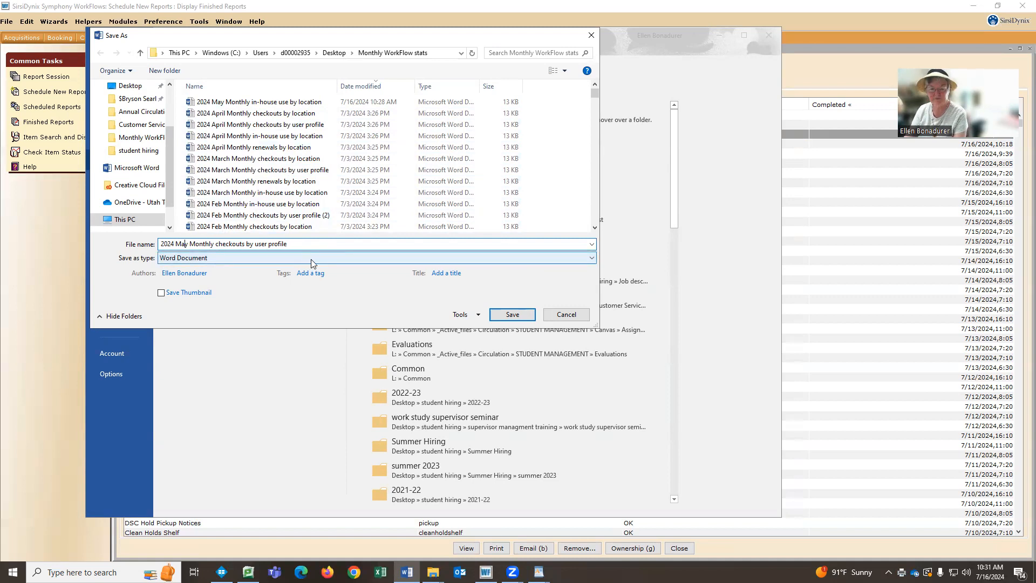
key(Return)
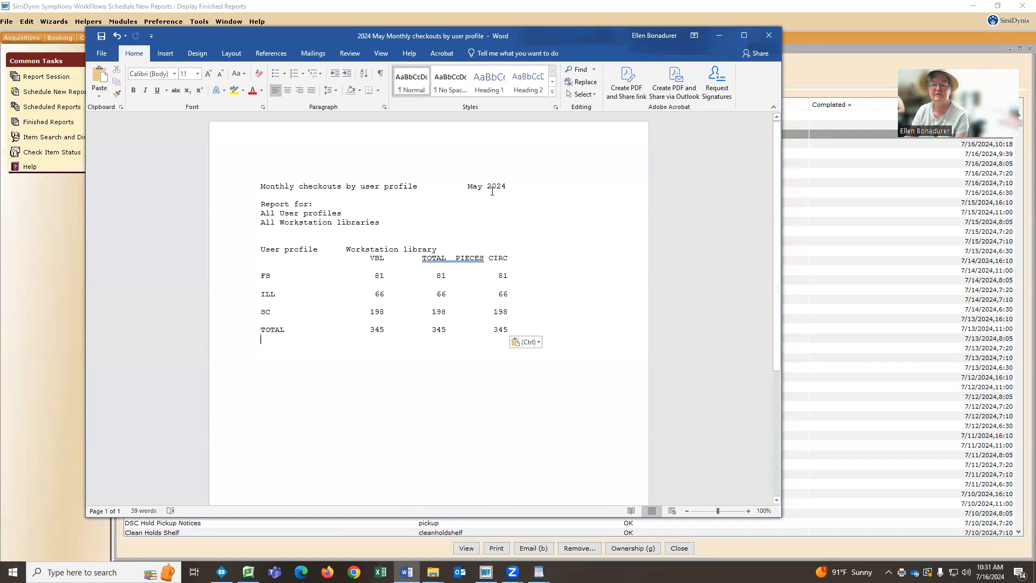
click(769, 35)
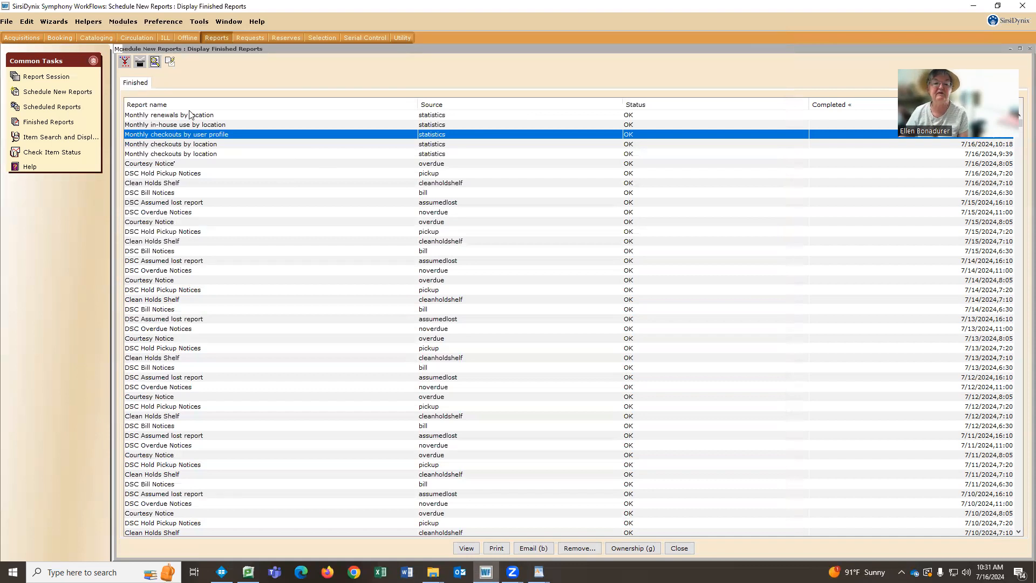
- Open the "Monthly checkouts by location" report completed 7/16/2024 at 10:18 and delete the log text before its title
double_click(177, 144)
click(226, 267)
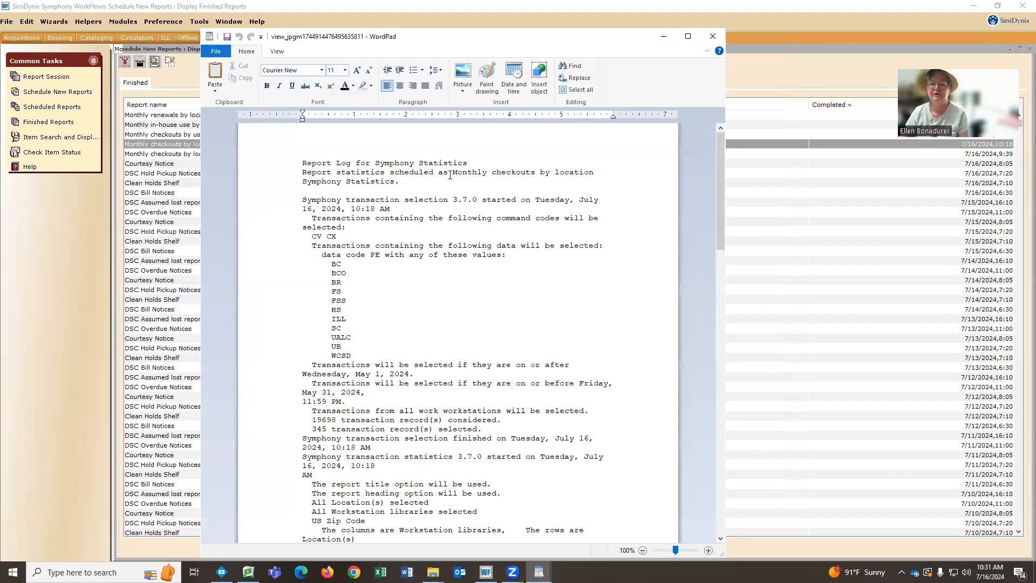
drag(452, 173, 315, 127)
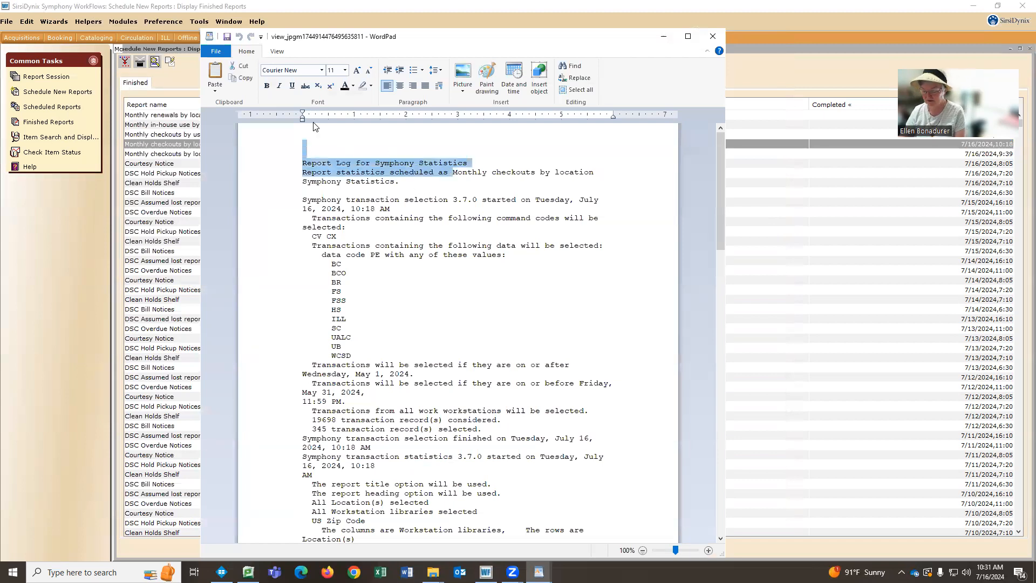
key(Delete)
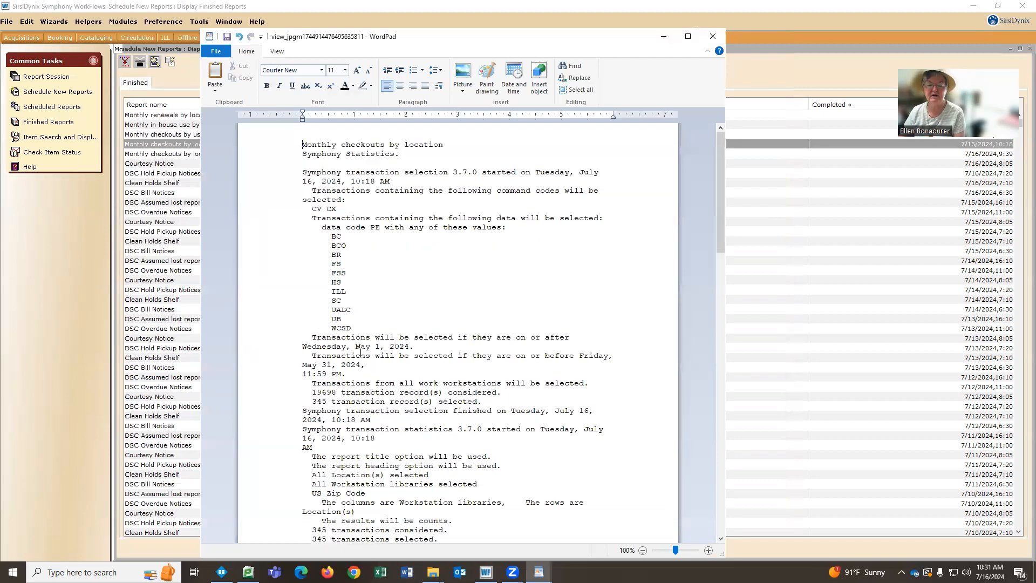
- Delete the log text between the location report's title and start date, joining "May 1, 2024" to the title line
drag(355, 349, 302, 153)
key(Delete)
click(463, 148)
key(Delete)
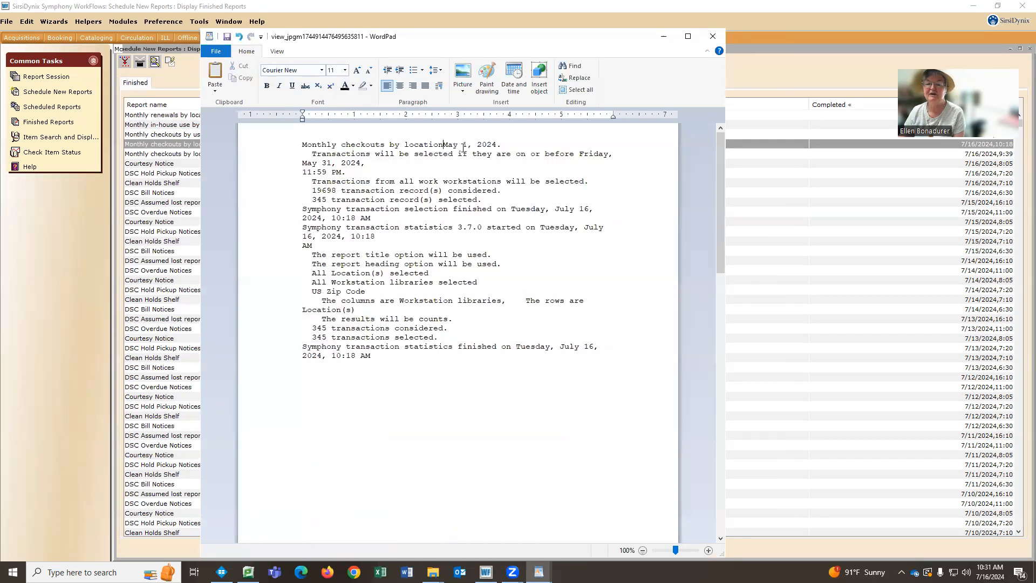
- Space the date away from the location report's title, shorten it to "May 2024", and delete the remaining log text above "Report for:"
key(Tab)
key(Tab)
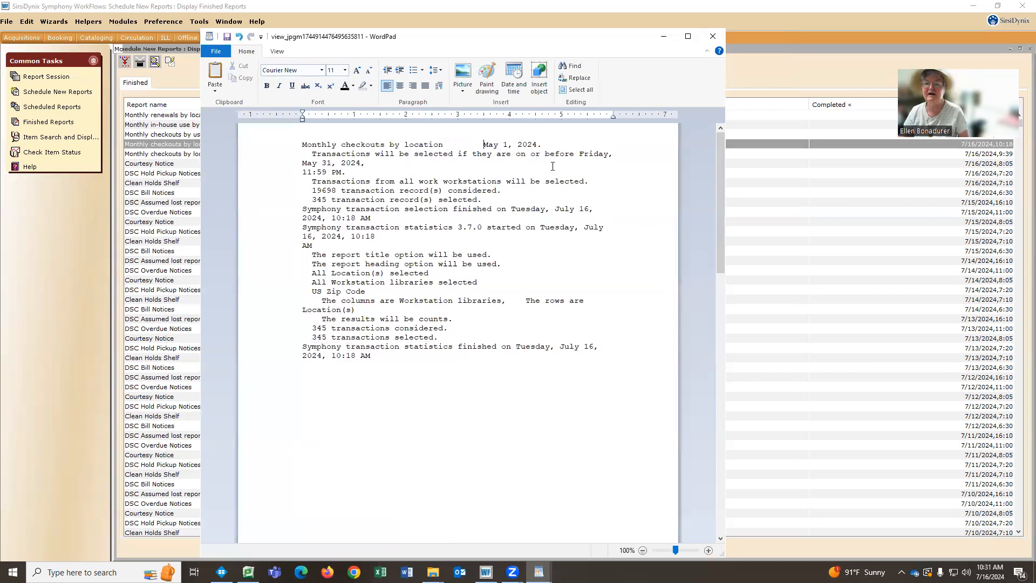
click(519, 145)
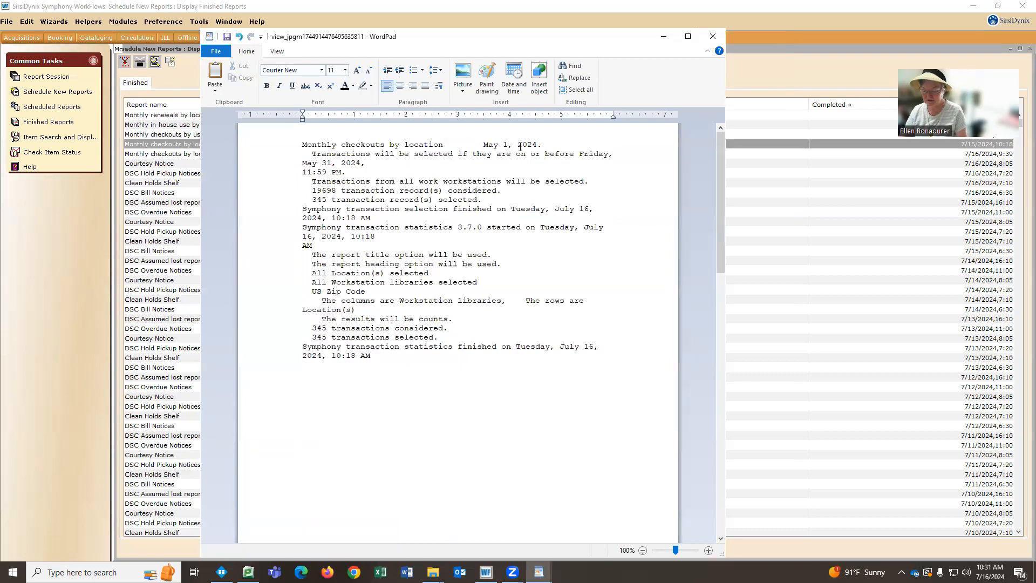
key(BackSpace)
key(BackSpace)
key(BackSpace)
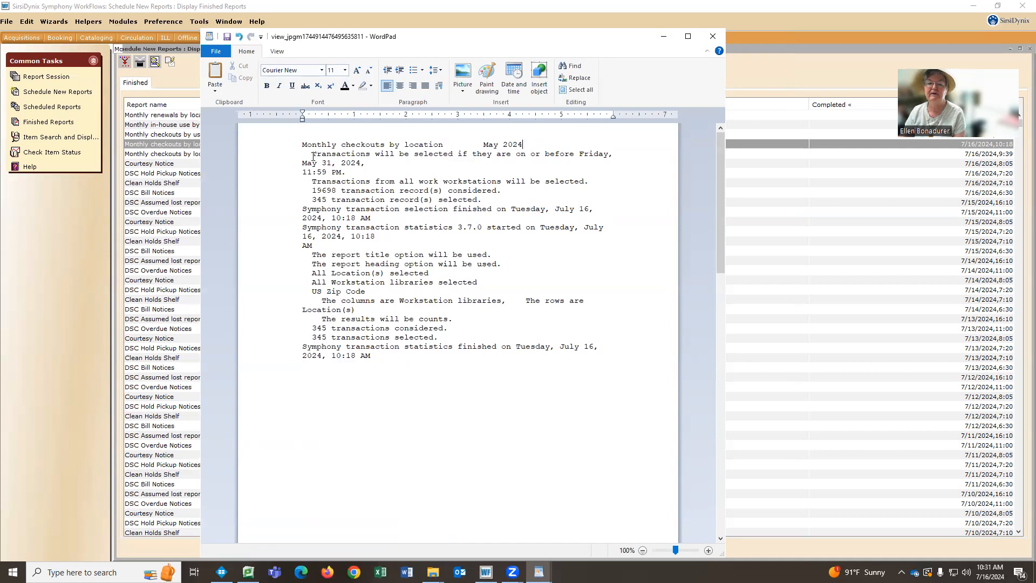
drag(318, 173, 351, 226)
key(Delete)
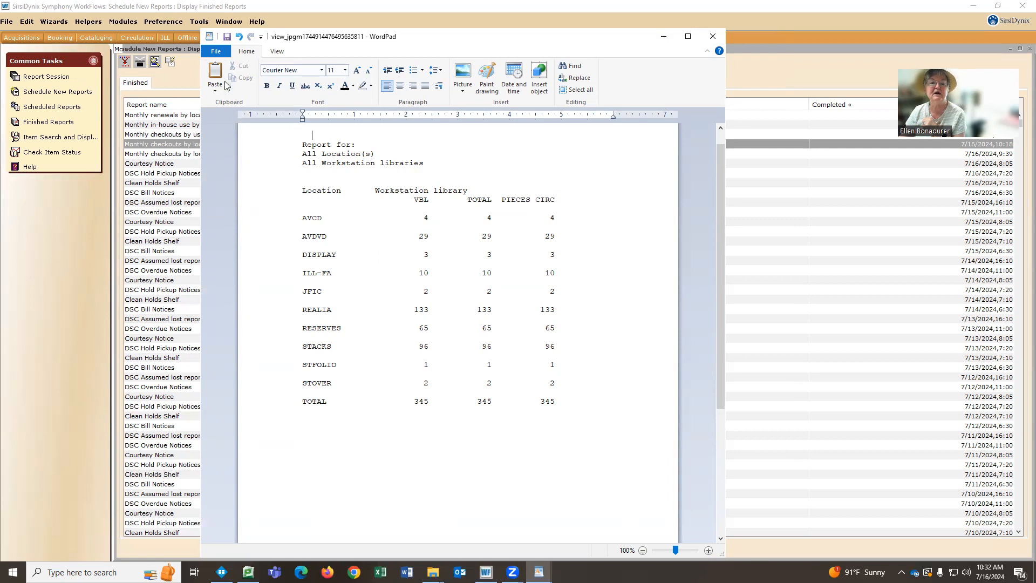
- Print one copy of the location report on the Brother HL-2140 series printer
click(216, 52)
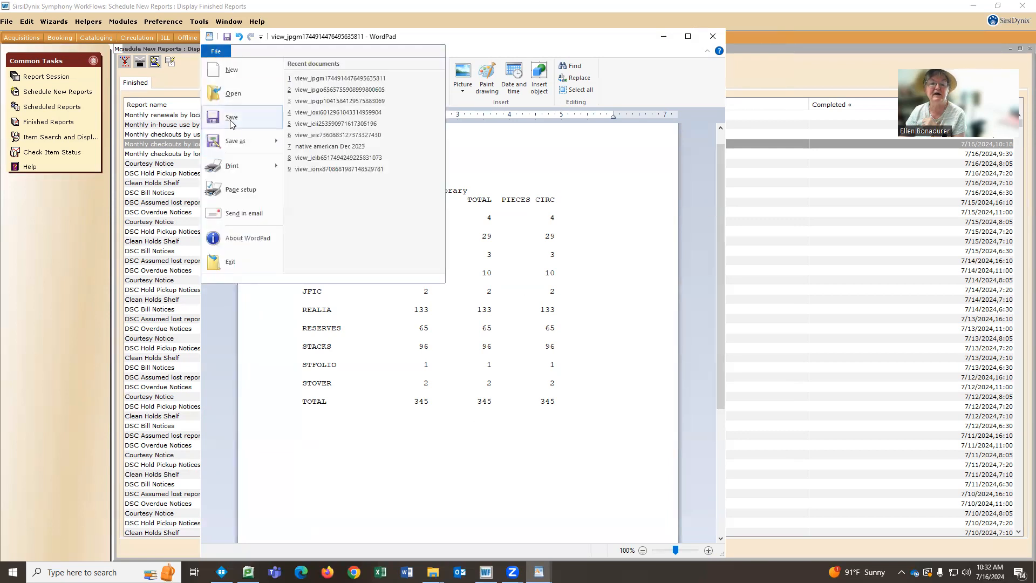
mouse_move(231, 144)
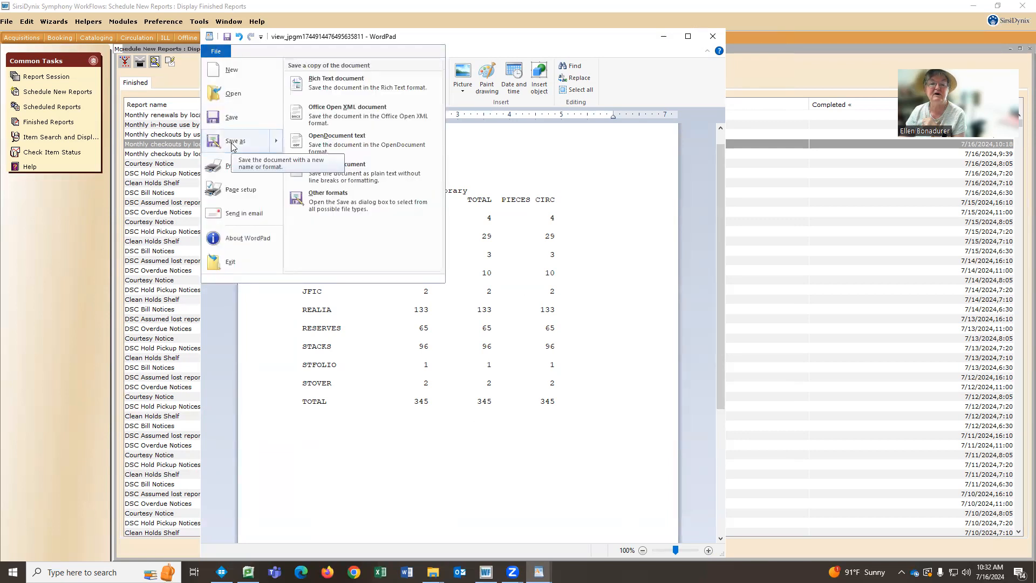
click(229, 168)
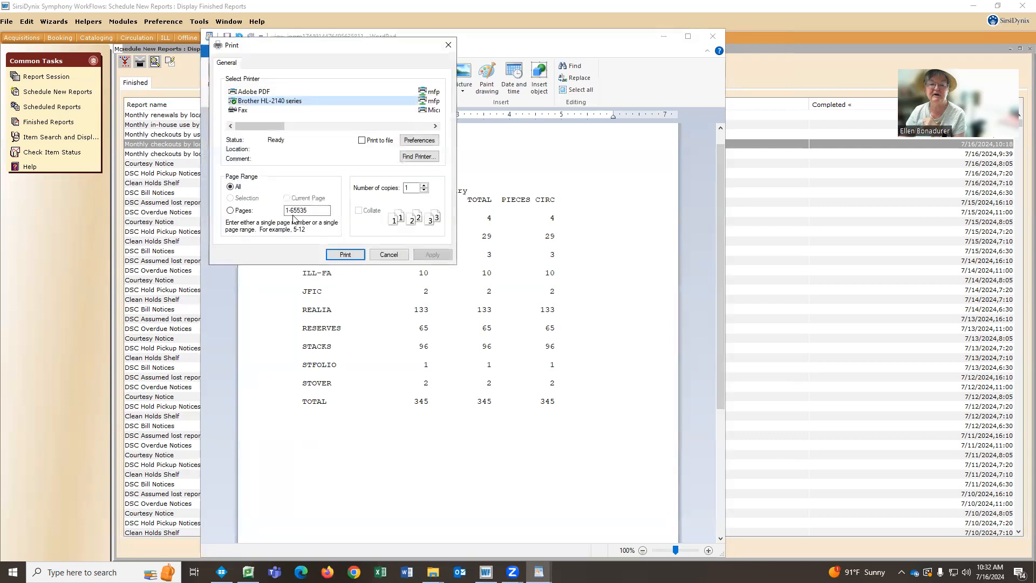
click(345, 254)
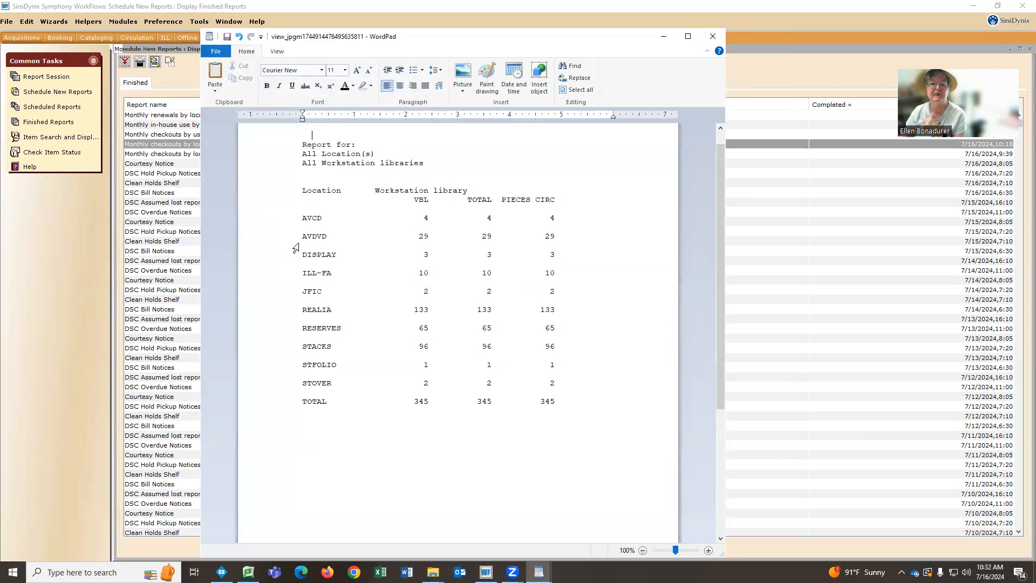
click(214, 51)
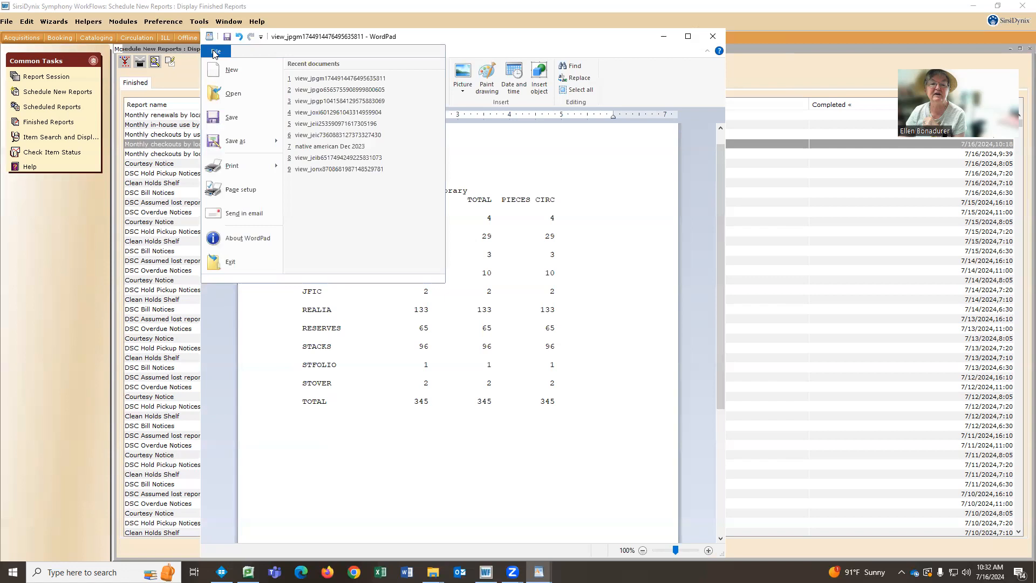
mouse_move(231, 143)
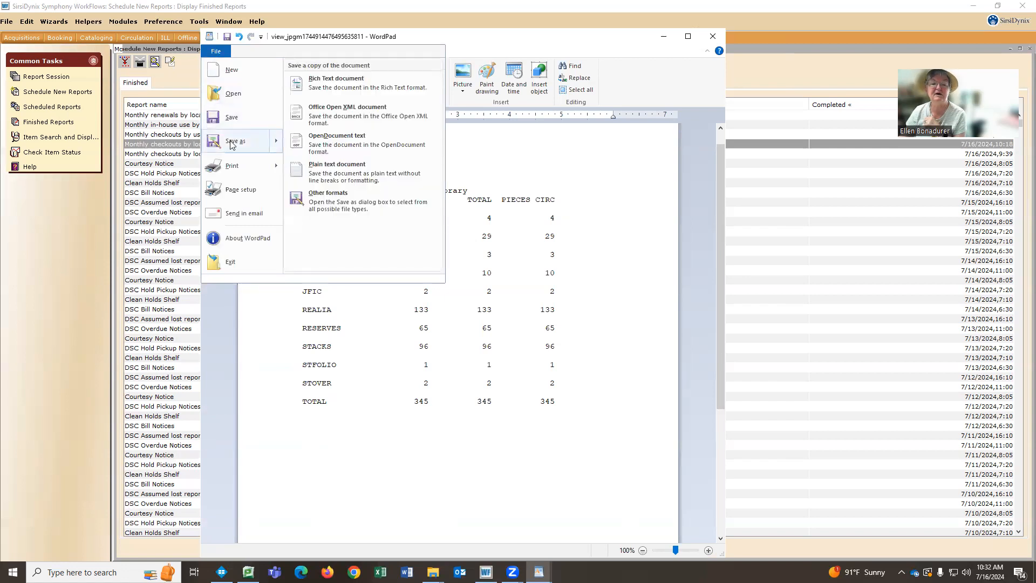
click(231, 141)
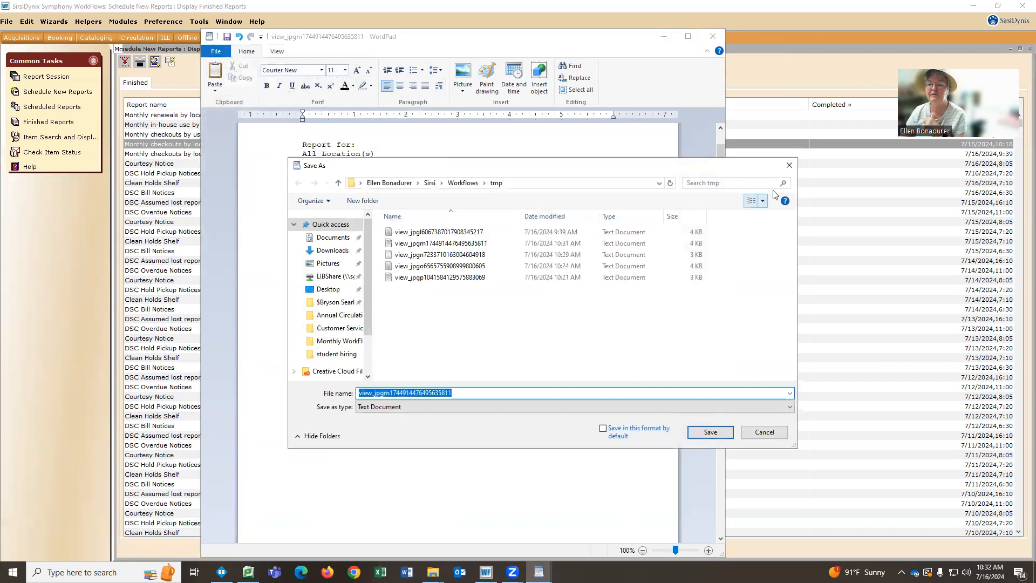
click(789, 165)
- Copy the location report from "Report for:" through the TOTAL row and paste it into a new blank Word document
drag(558, 399, 298, 139)
key(ctrl+c)
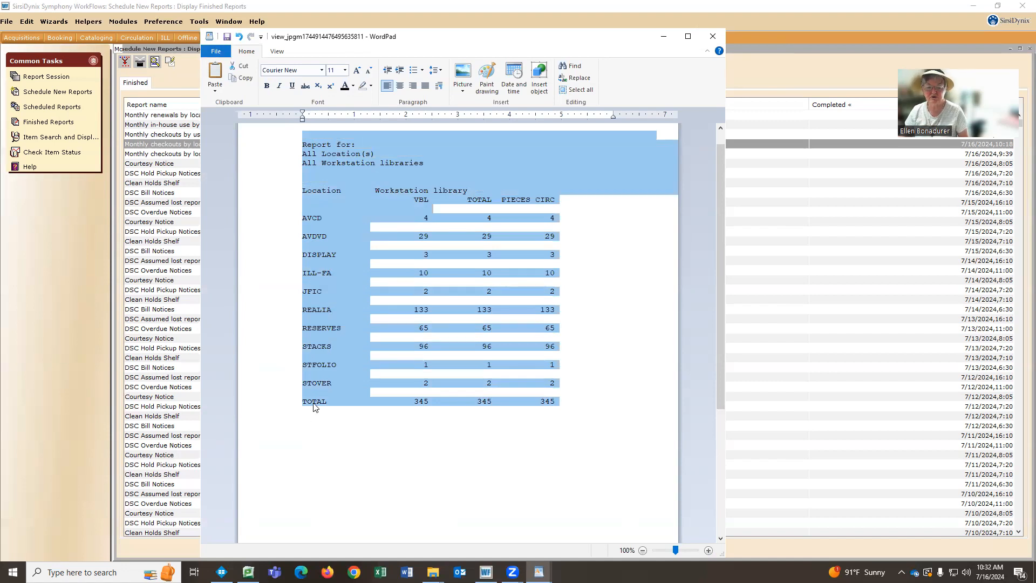
click(407, 572)
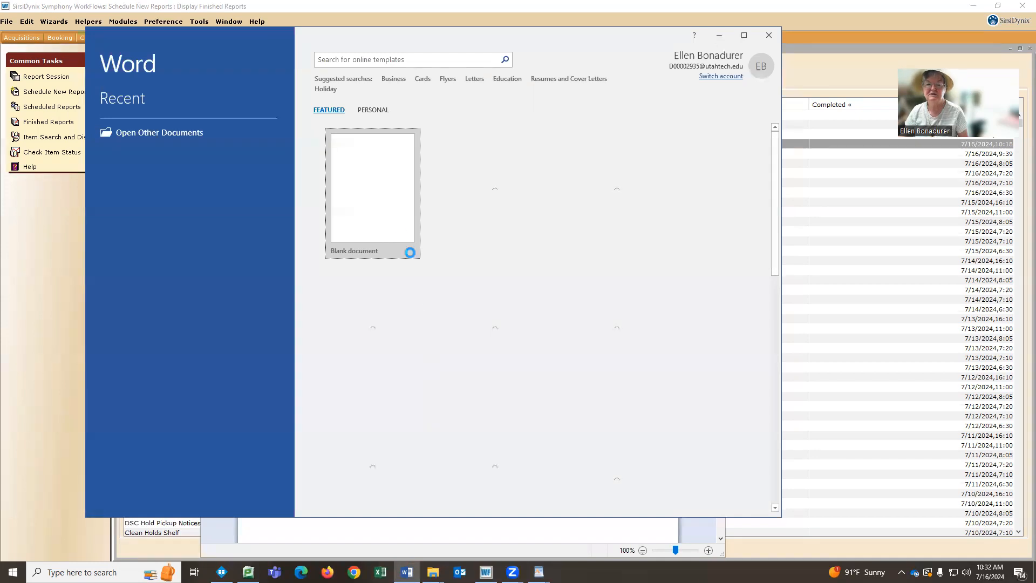
click(382, 199)
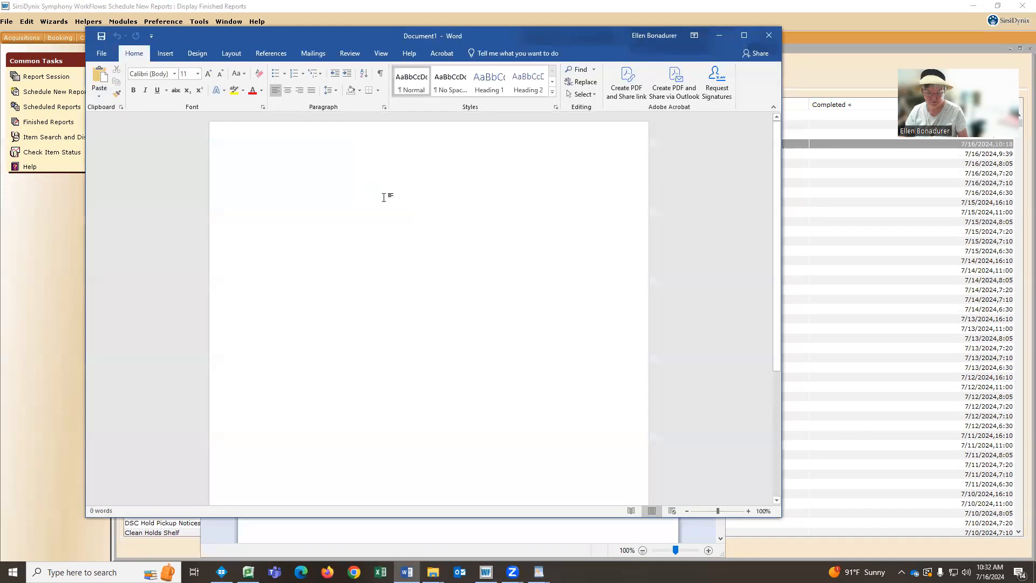
key(ctrl+v)
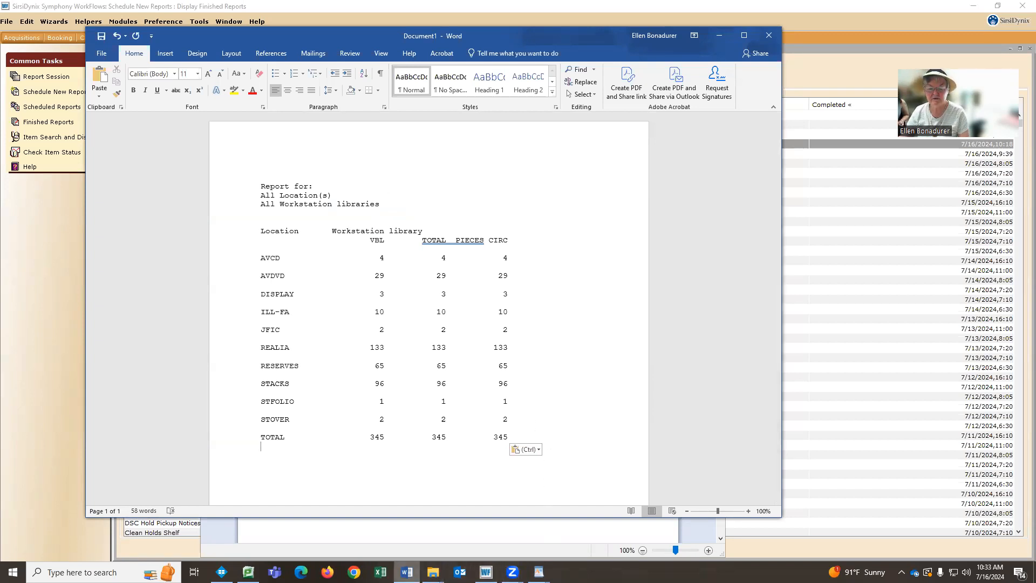
- Copy the whole location report including its "May 2024" title line, and replace the Word document's content with it
mouse_move(539, 572)
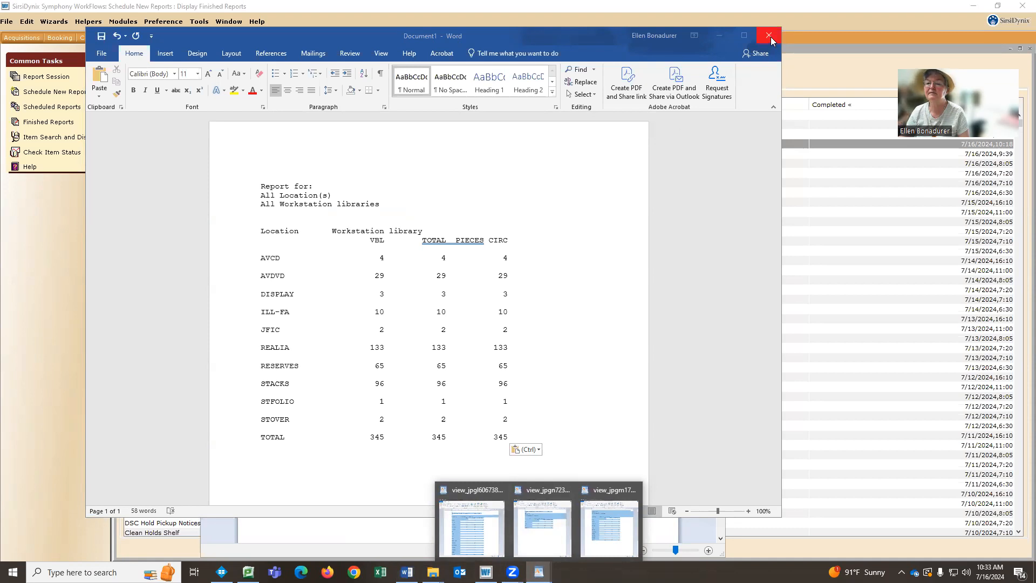
click(598, 526)
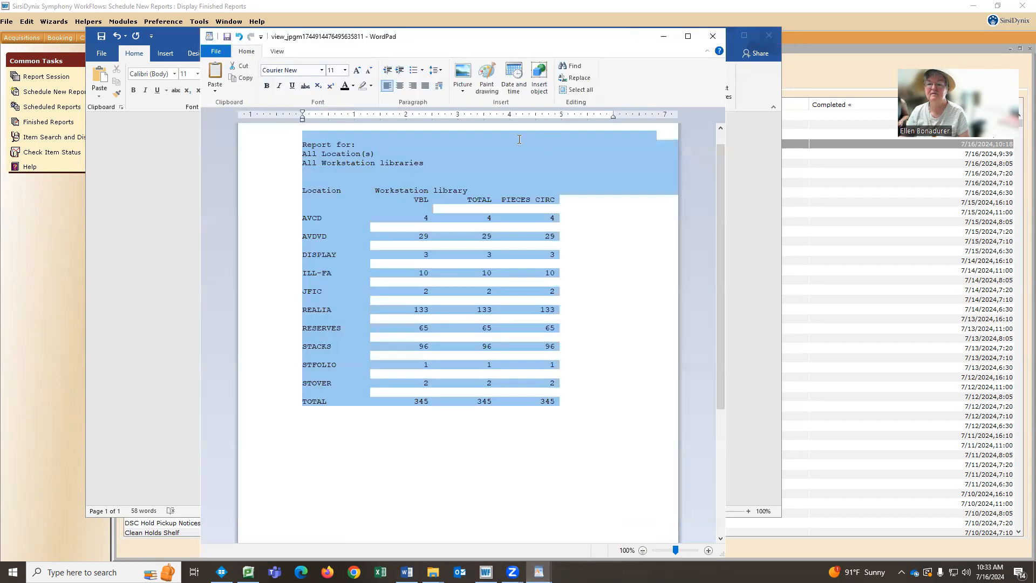
drag(722, 163, 721, 128)
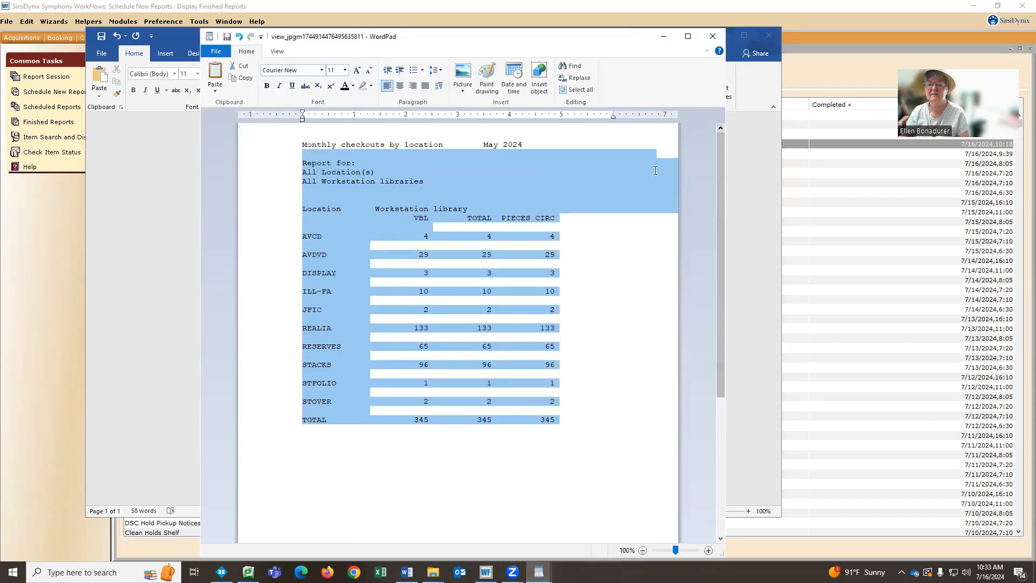
drag(303, 143, 543, 430)
key(ctrl+c)
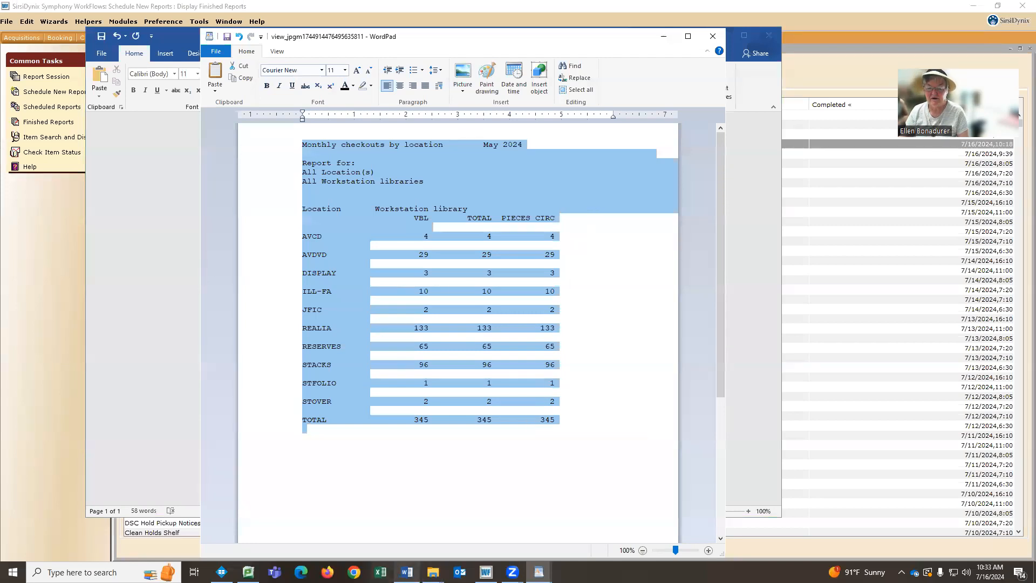
click(407, 572)
drag(546, 447, 267, 111)
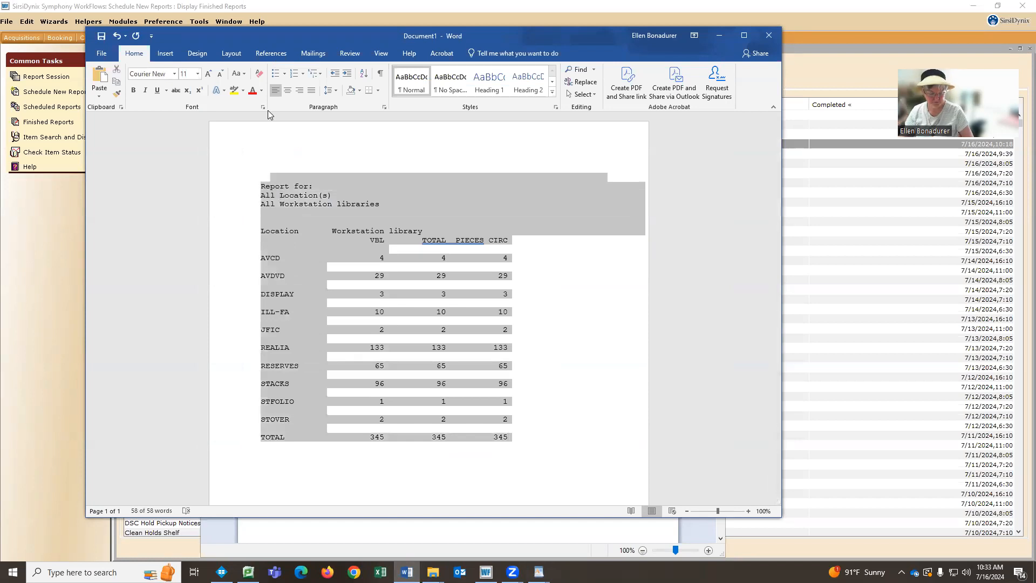
key(ctrl+v)
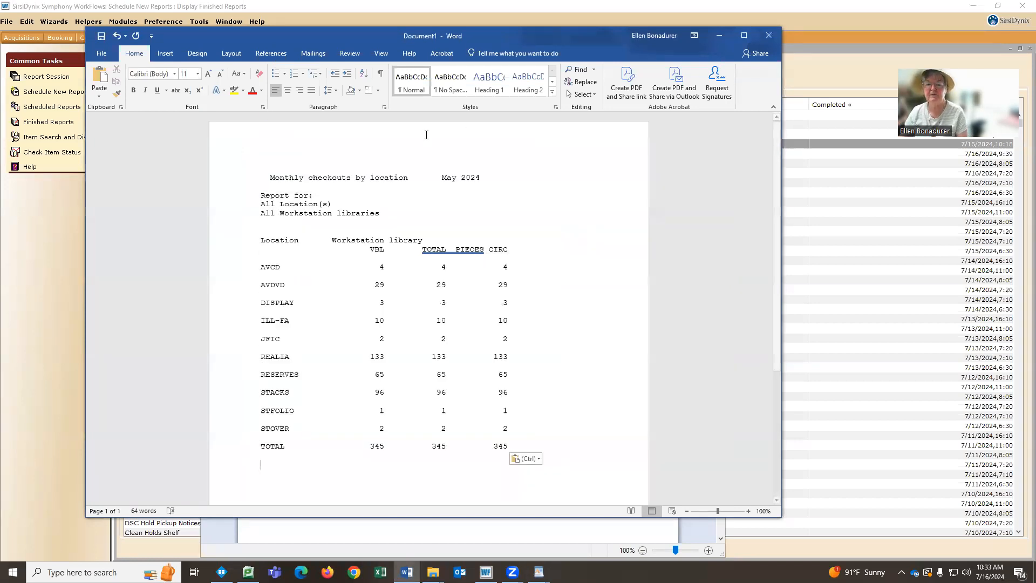
click(106, 55)
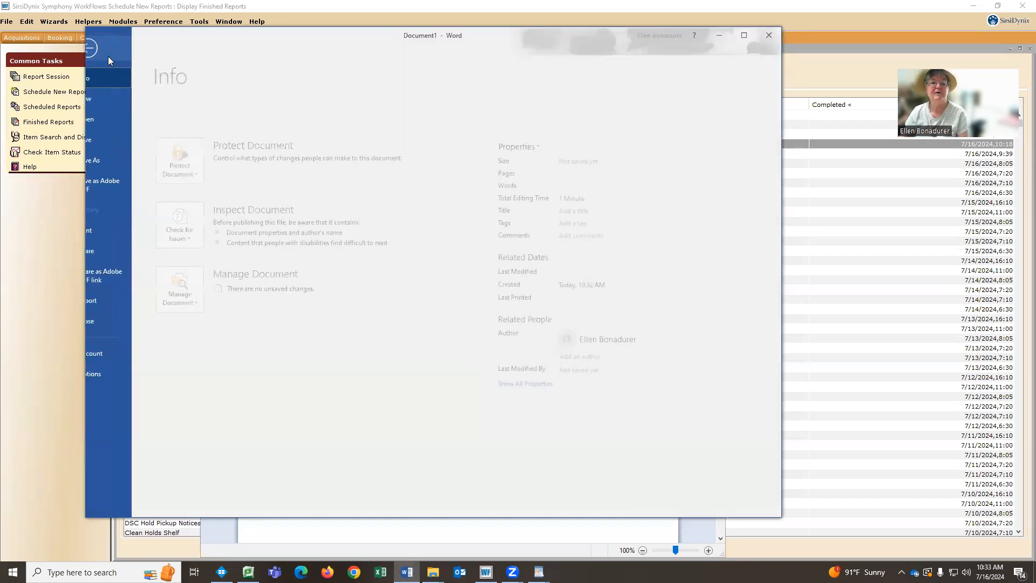
click(107, 230)
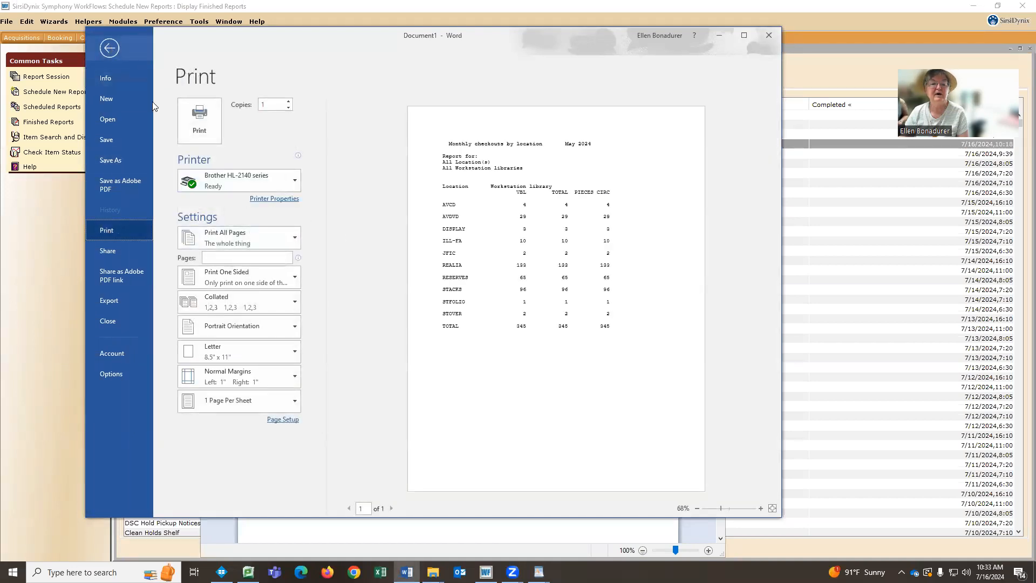
click(109, 48)
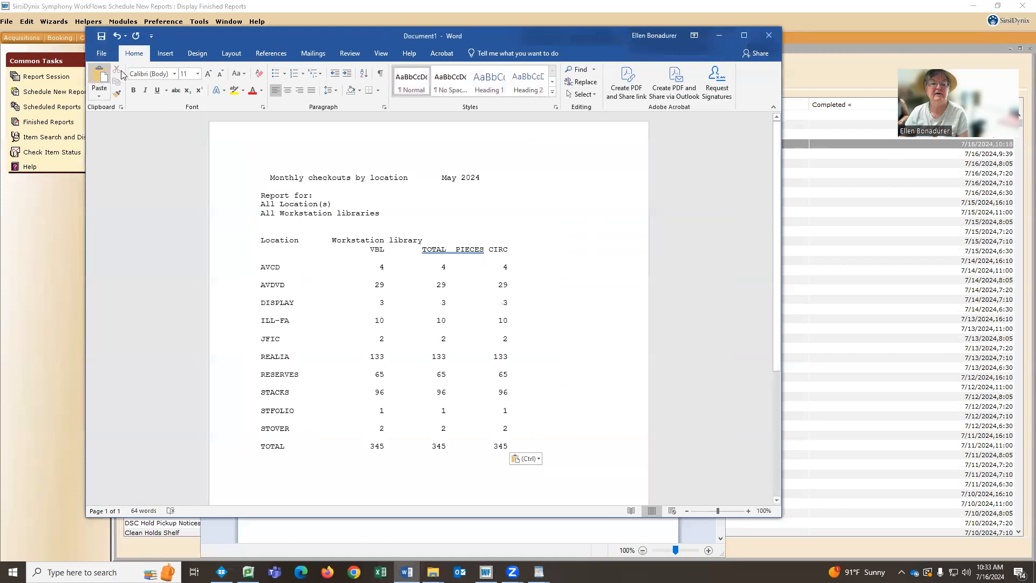
- Save the document in "Monthly WorkFlow stats" as "2024 May Monthly checkouts by location", adapting the April file's name, and close it
click(101, 53)
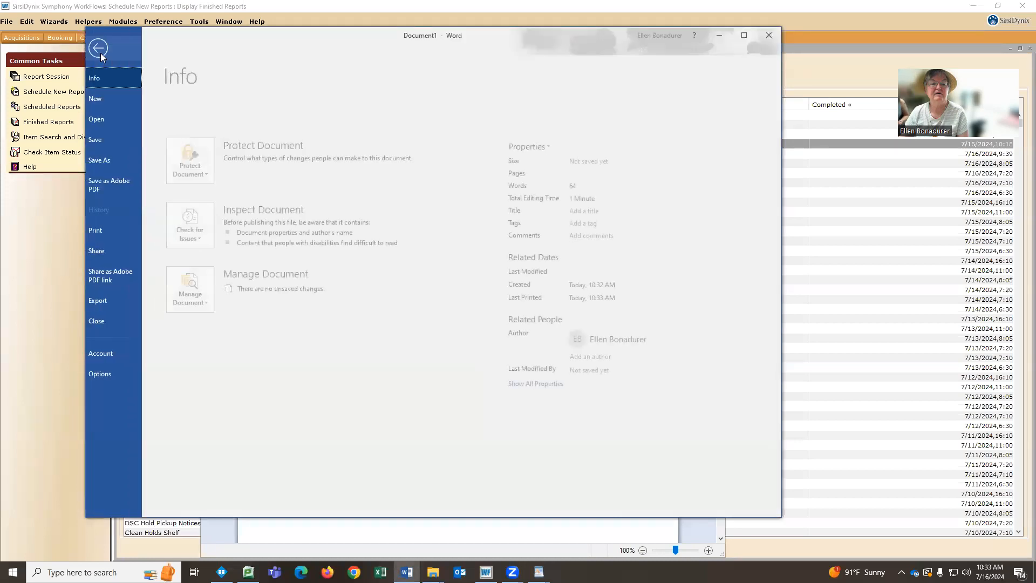
click(111, 160)
click(430, 155)
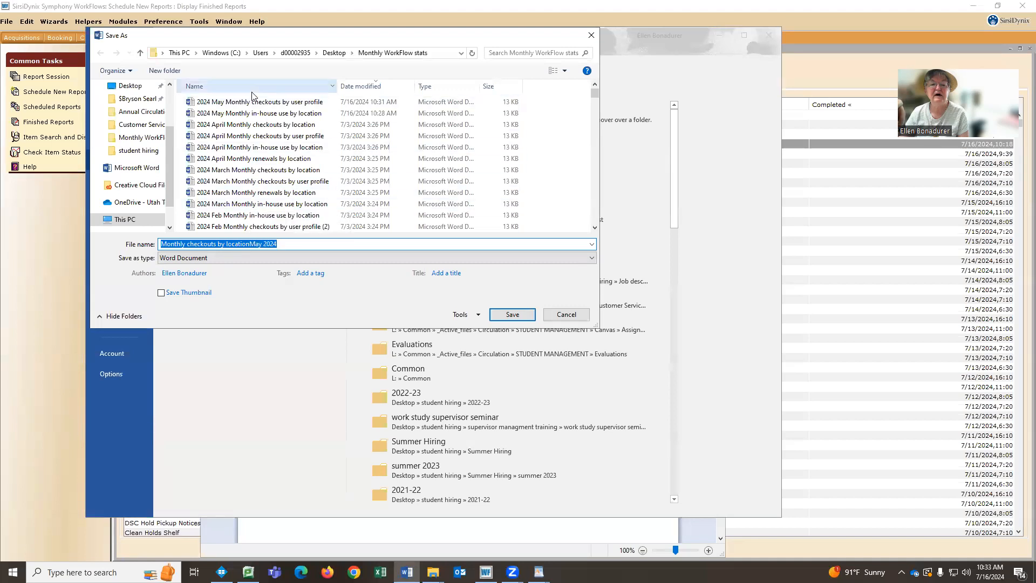
click(258, 137)
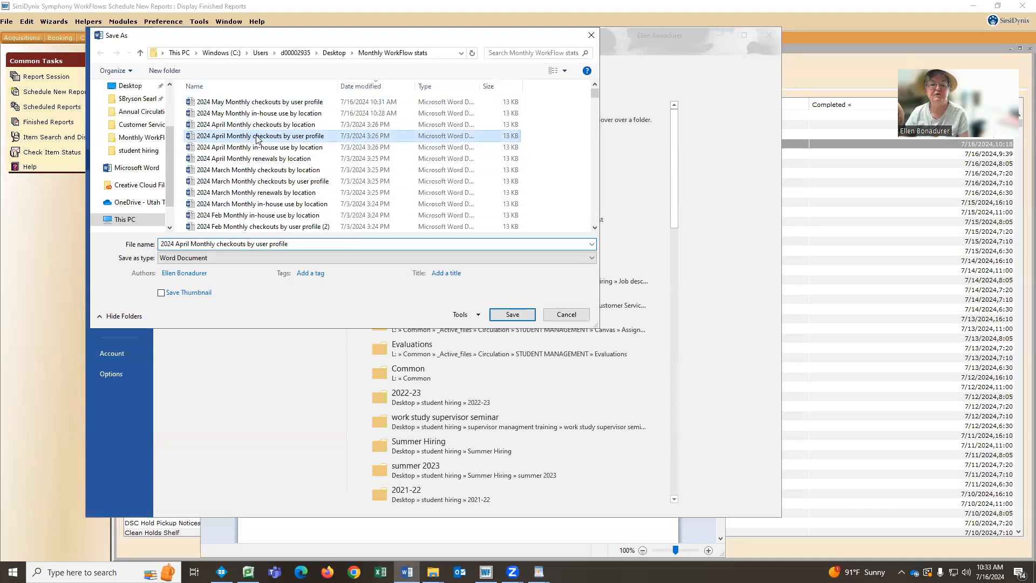
click(259, 126)
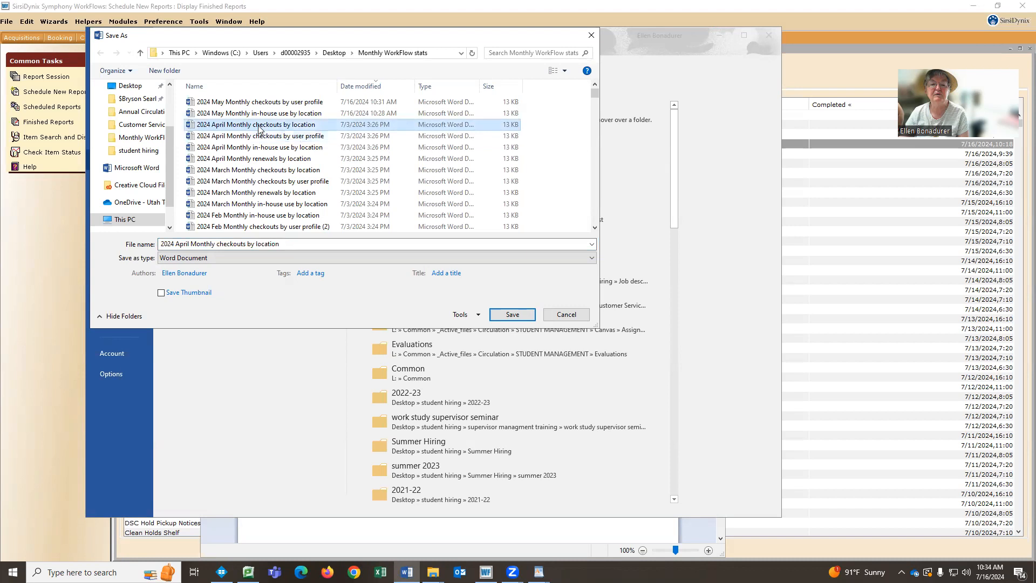
double_click(183, 244)
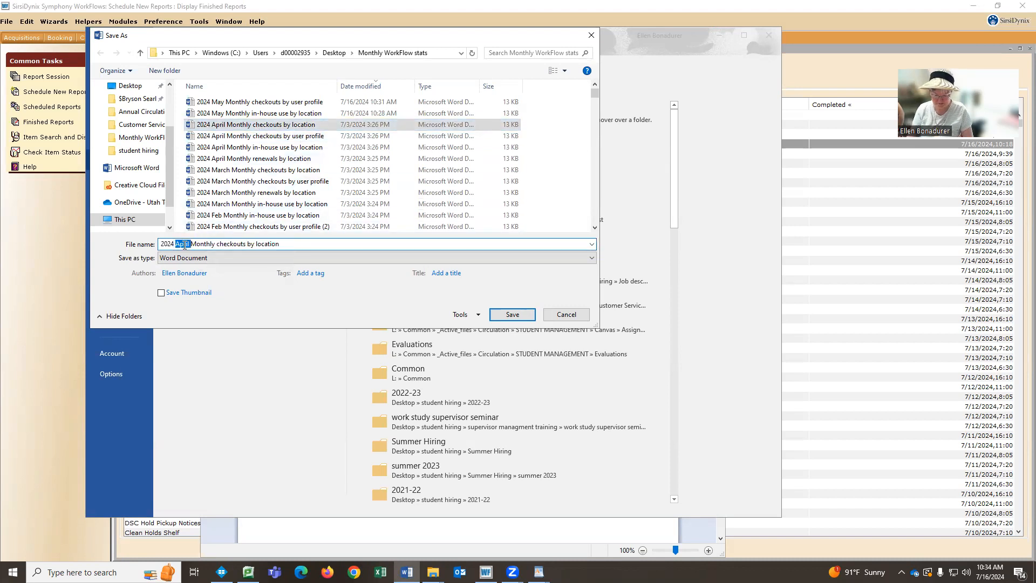
text(May)
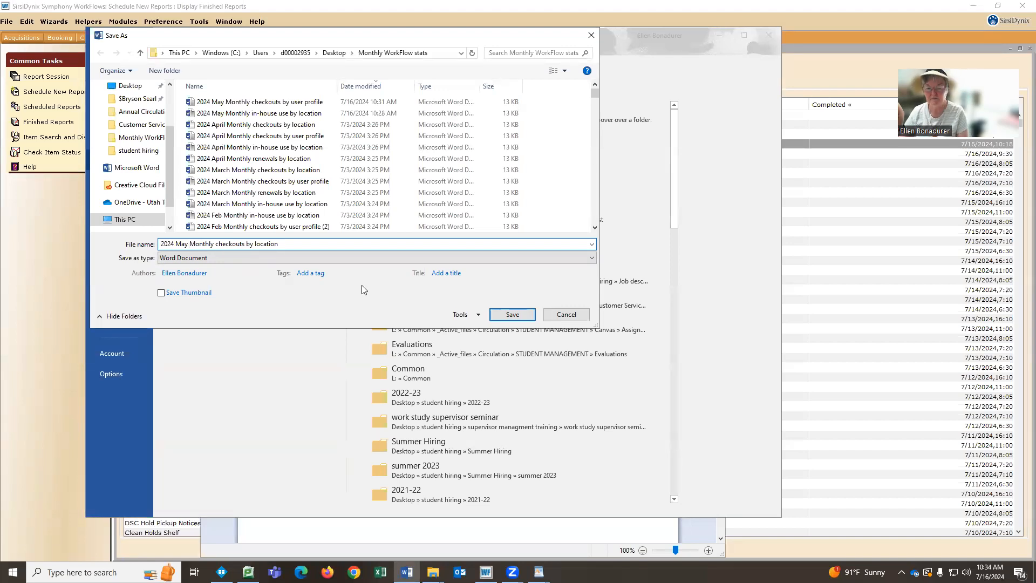
key(Return)
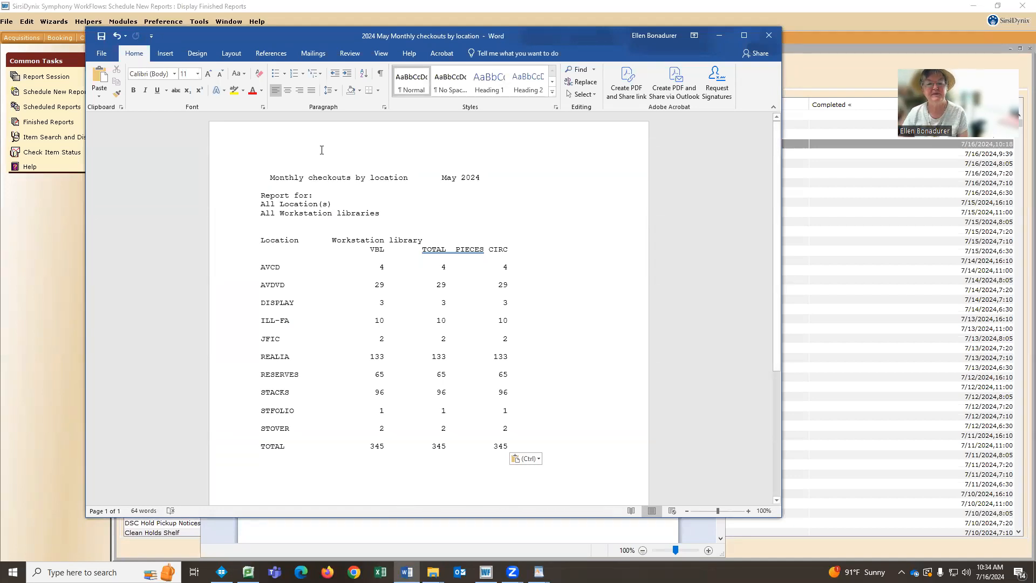
click(105, 54)
click(114, 138)
click(767, 38)
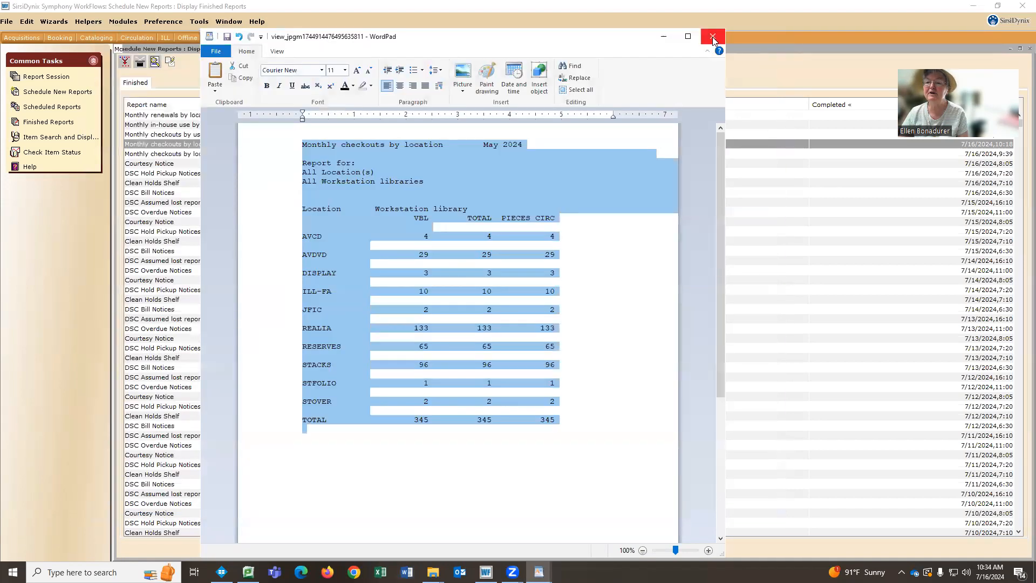
- Close the location report in WordPad without saving its changes and minimize the WorkFlows window
click(712, 37)
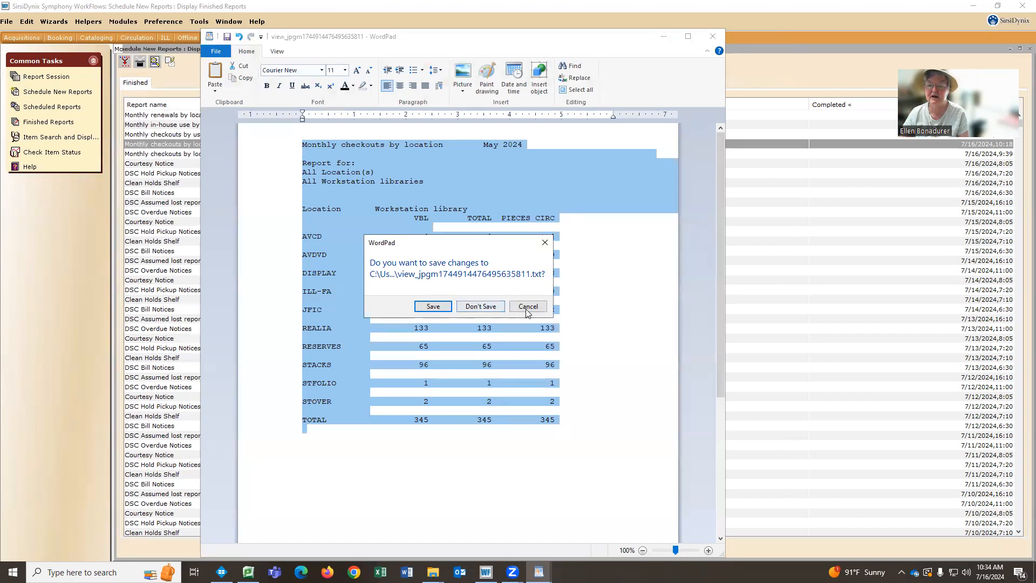
click(480, 306)
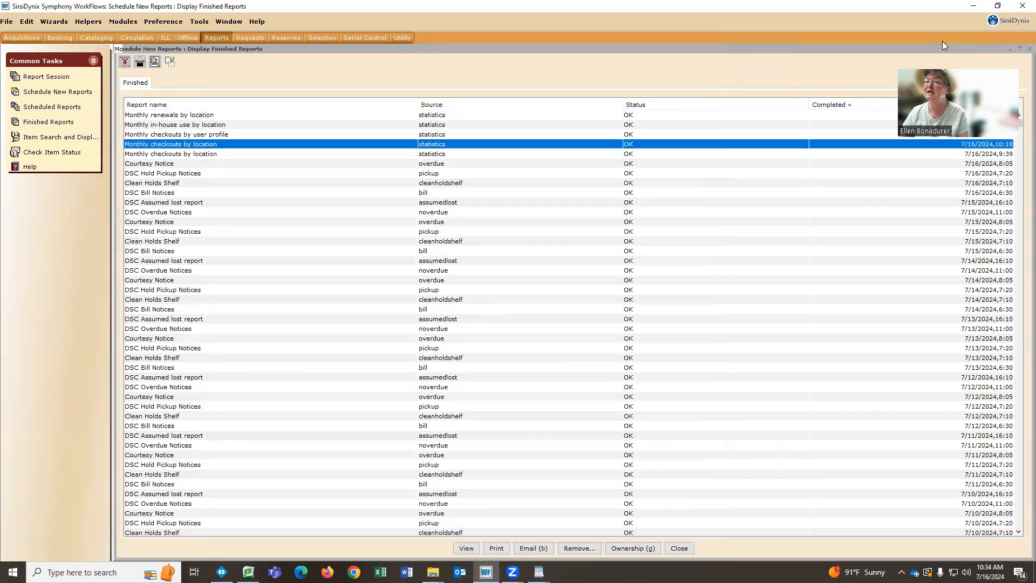
click(974, 6)
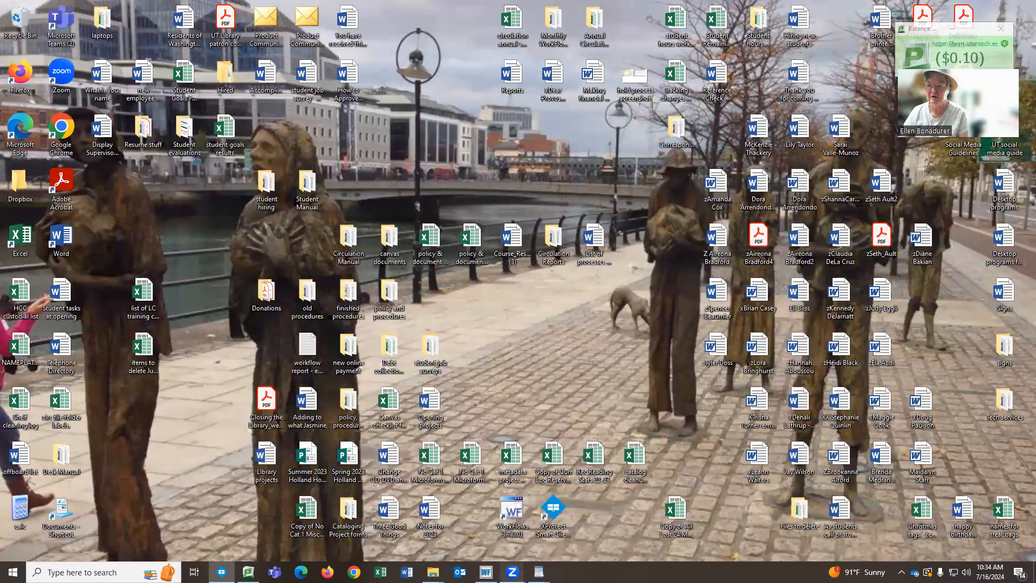
mouse_move(512, 571)
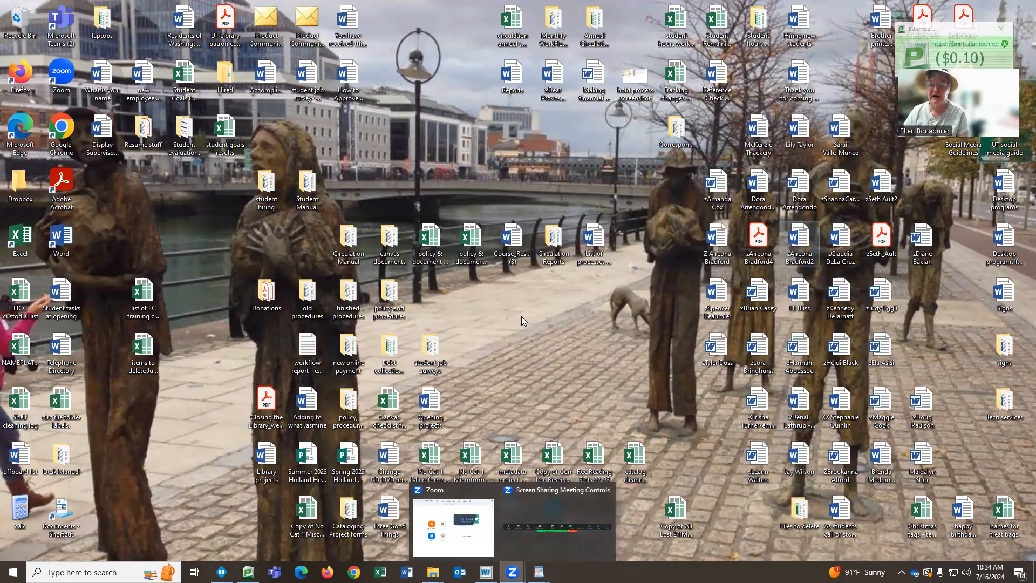
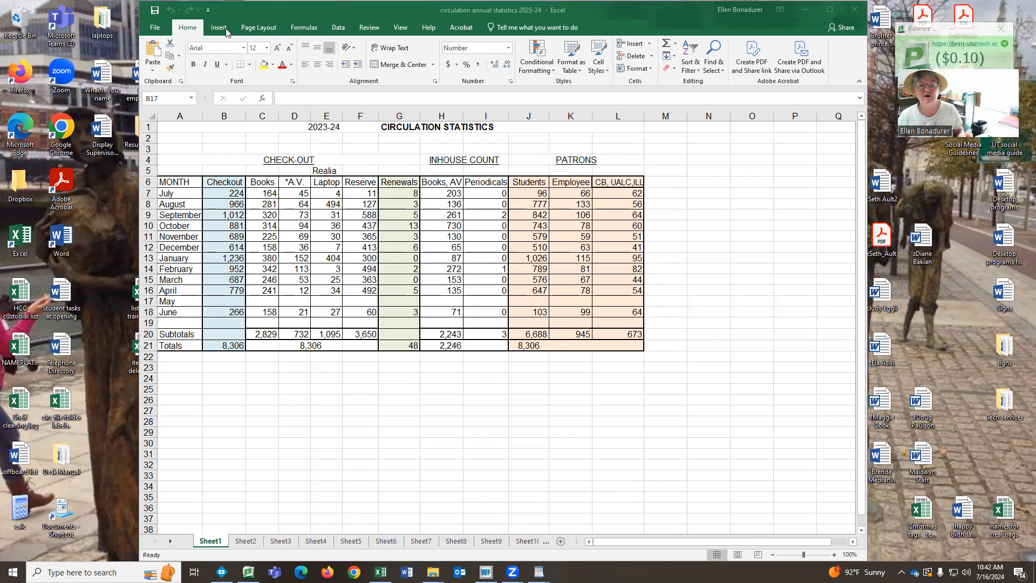
- In the Excel workbook "circulation annual statistics 2023-24", fill May's row with Checkout 345, Books 33, A.V. 33, Laptop 133 and Reserve 65
click(238, 302)
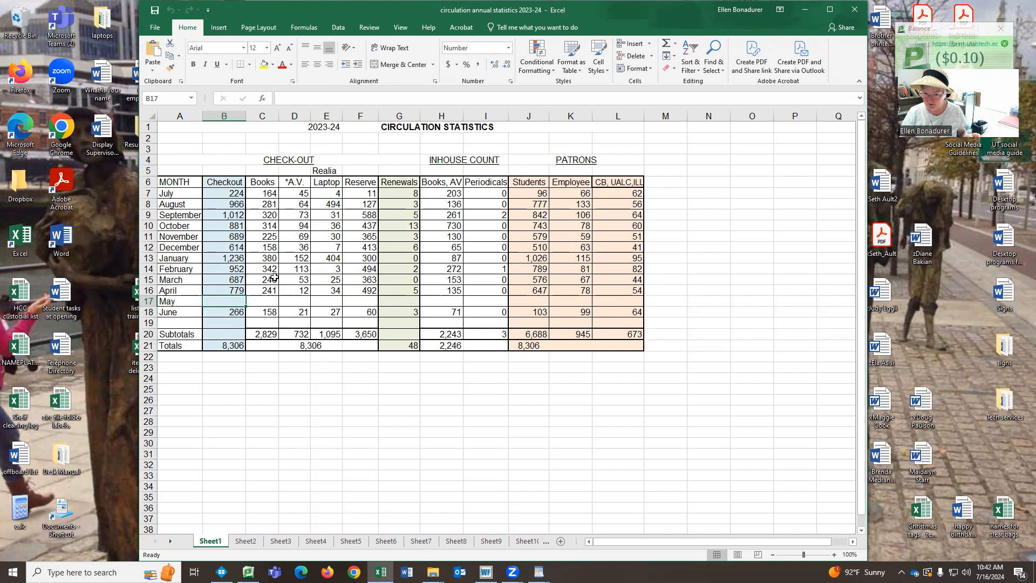
text(345)
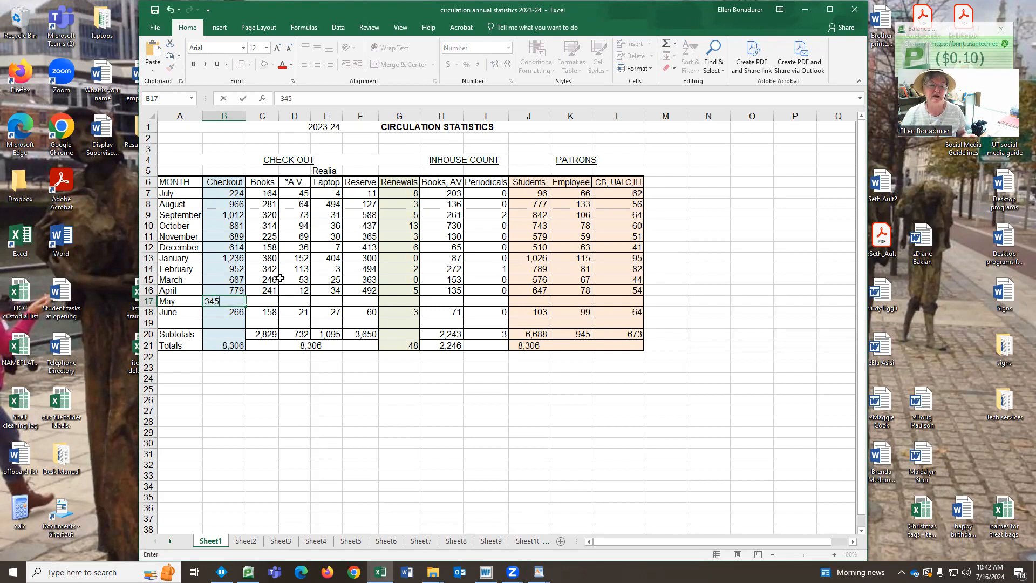
click(266, 302)
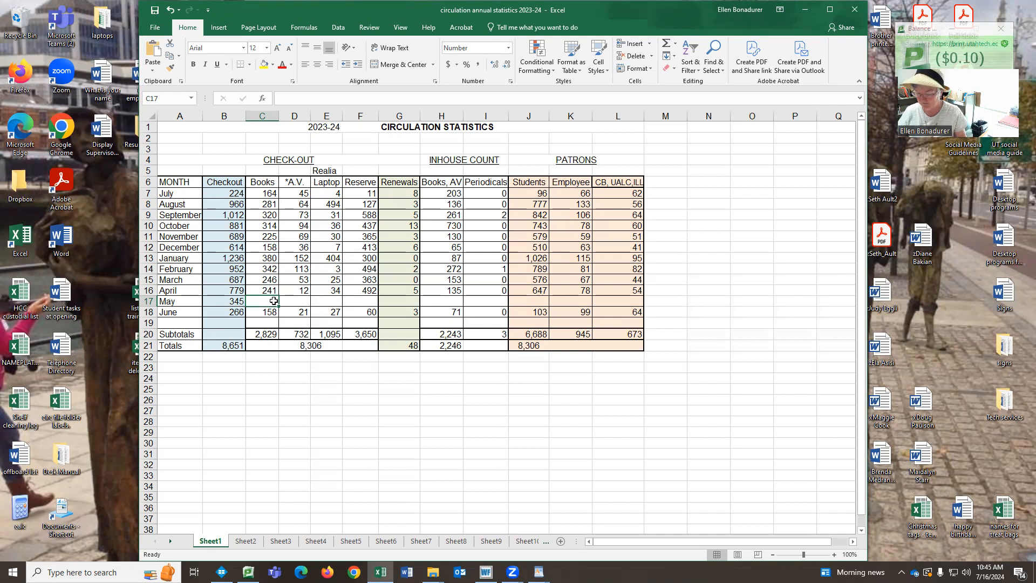
text(33)
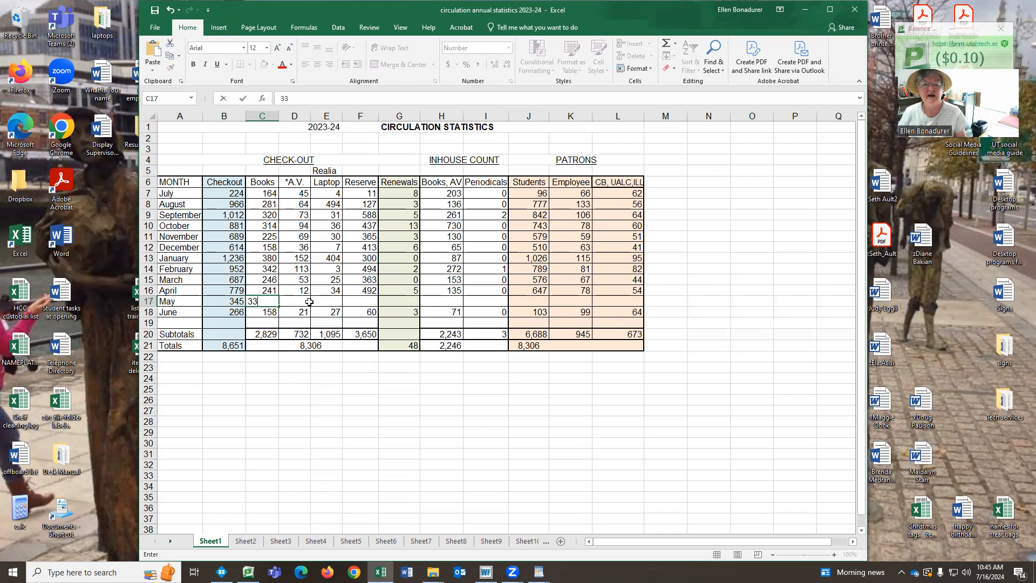
click(310, 302)
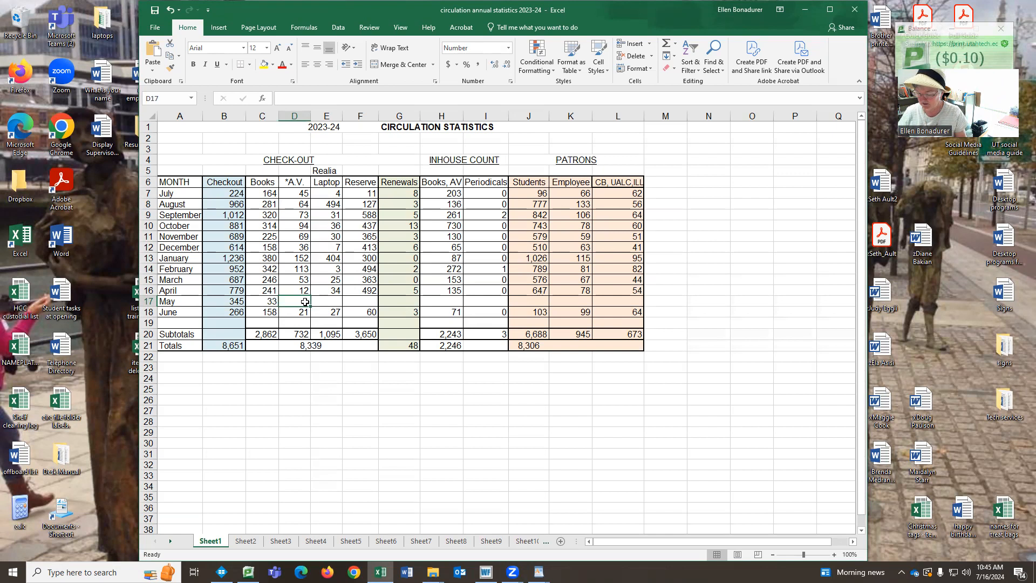
text(33)
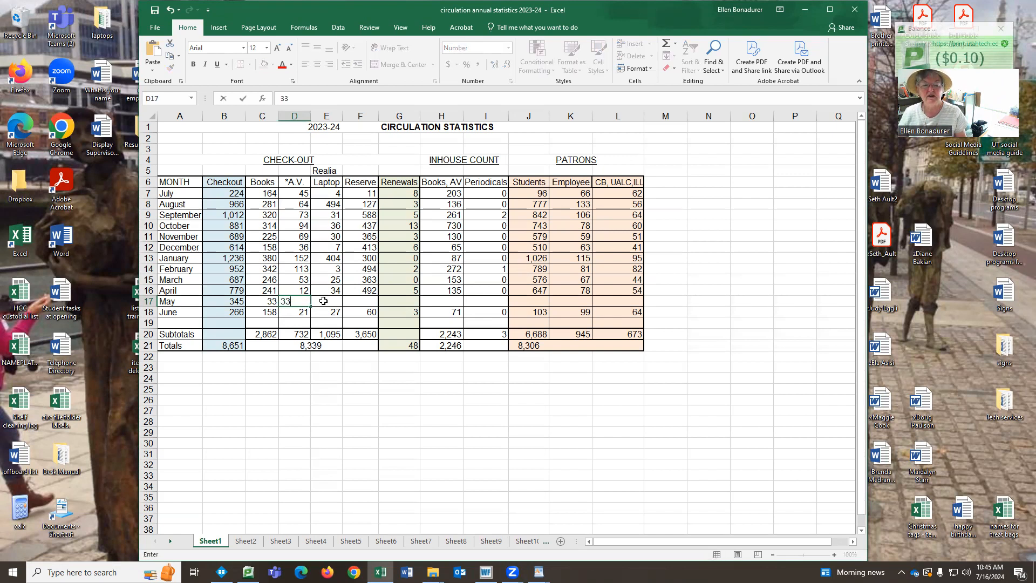
click(323, 300)
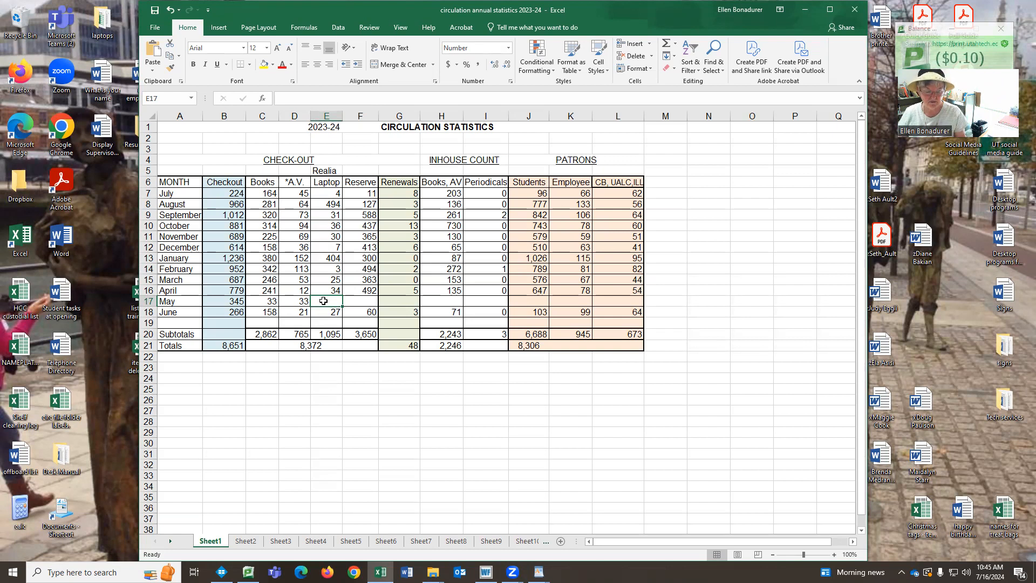
text(133)
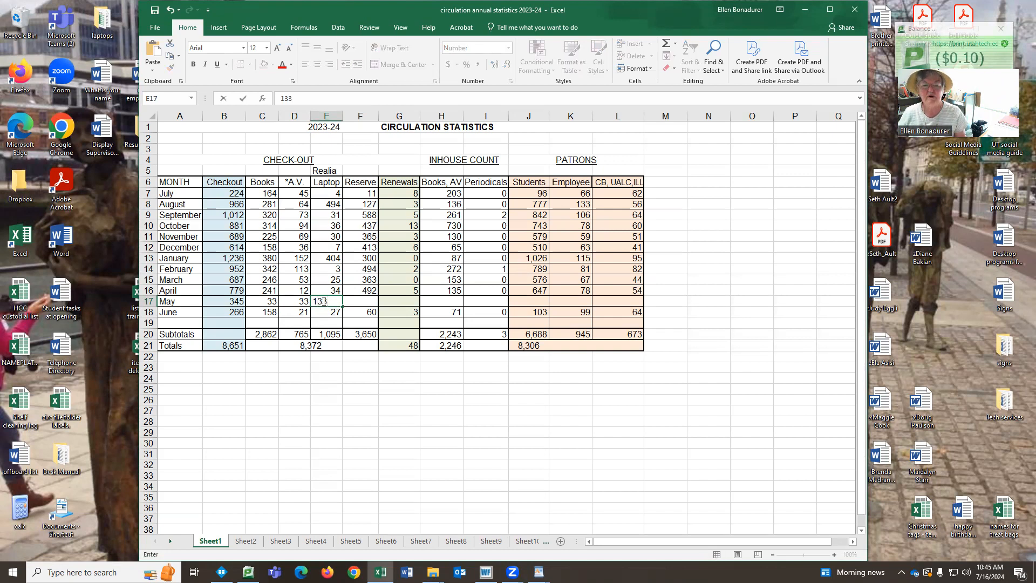
click(370, 302)
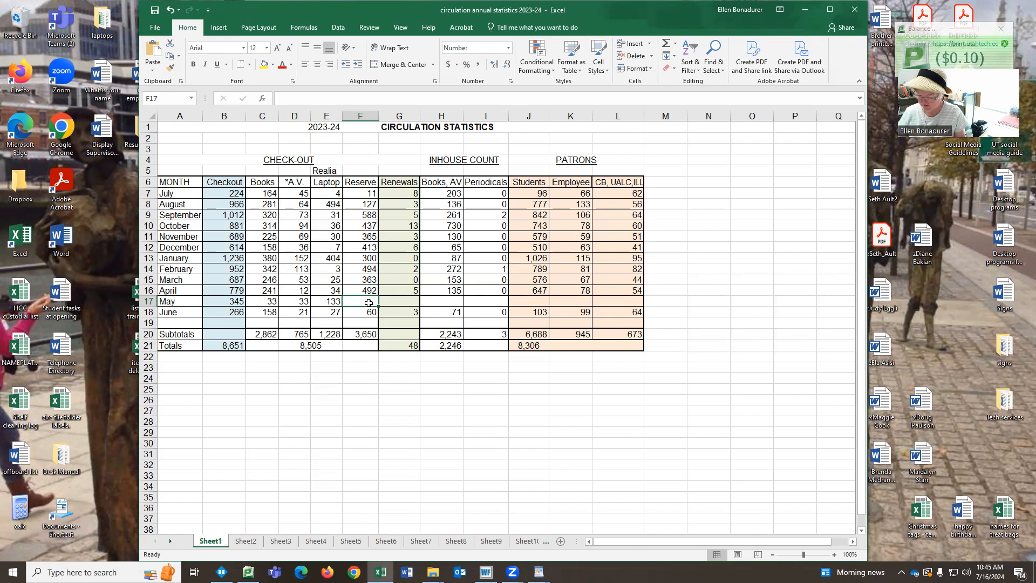
text(65)
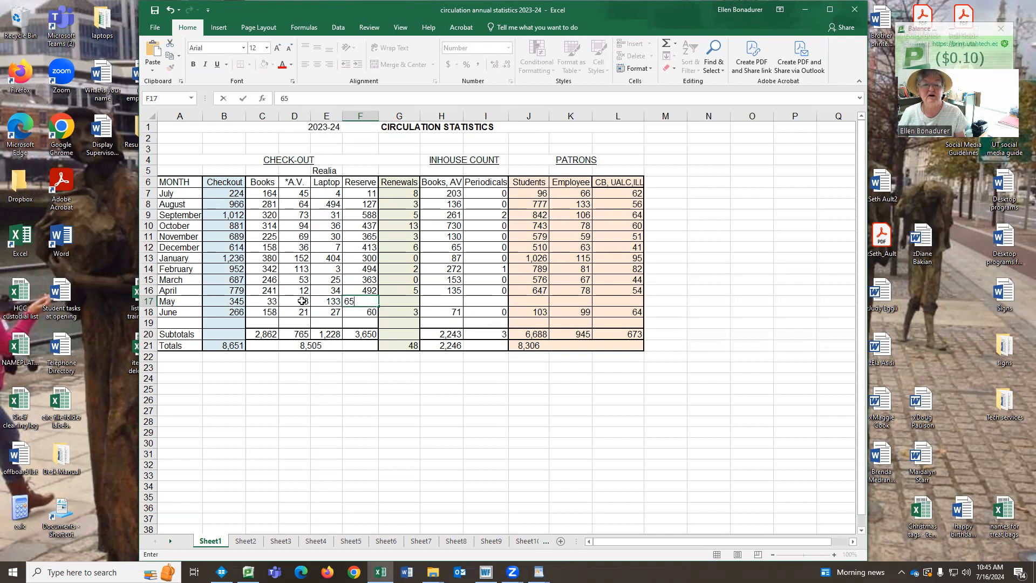
- Correct the Books check-out count for May to 114
click(270, 302)
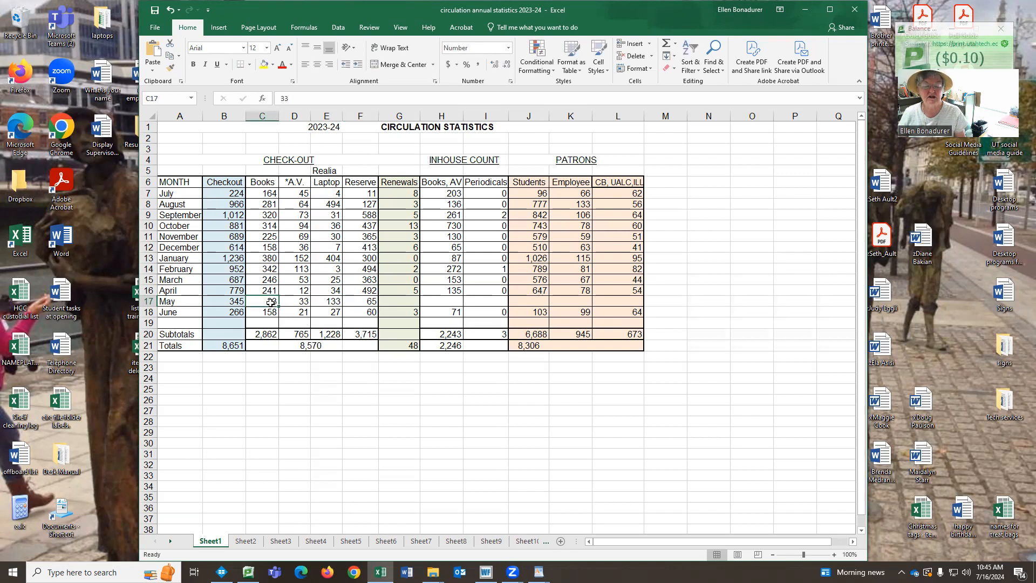
text(114)
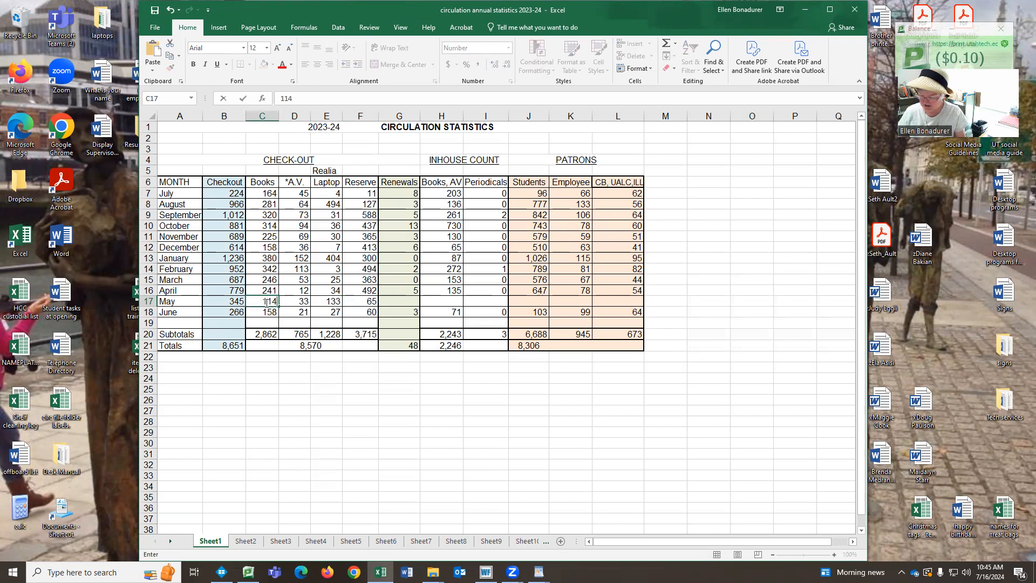
click(257, 376)
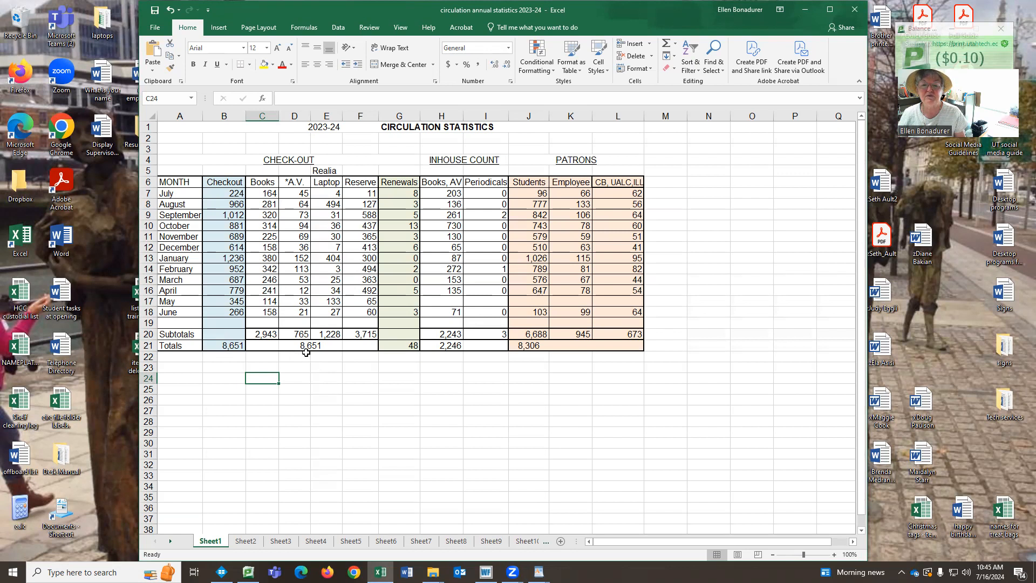
- Enter May's Renewals as 4 and its in-house counts as 91 for Books, AV and 0 for Periodicals
click(408, 304)
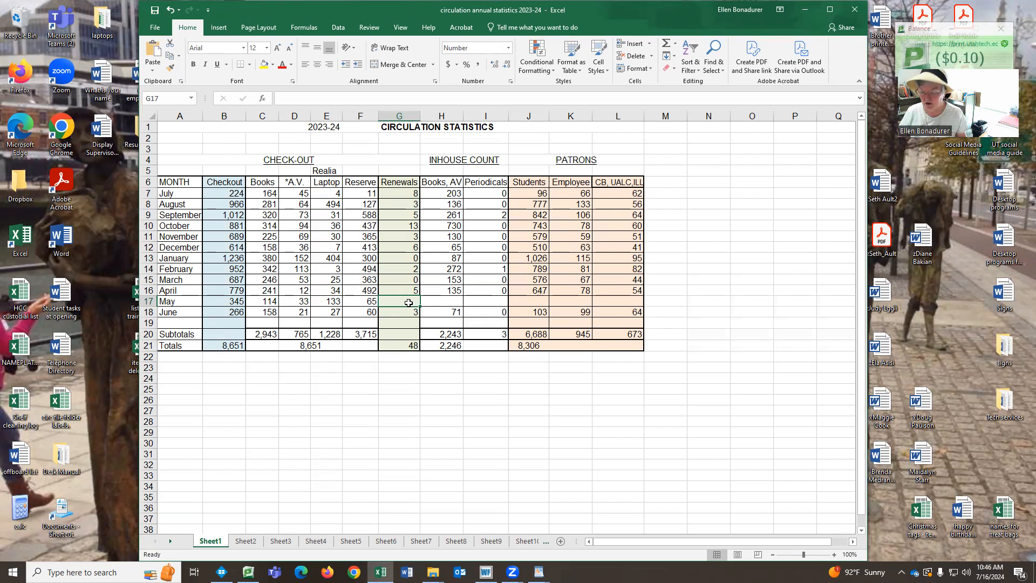
text(4)
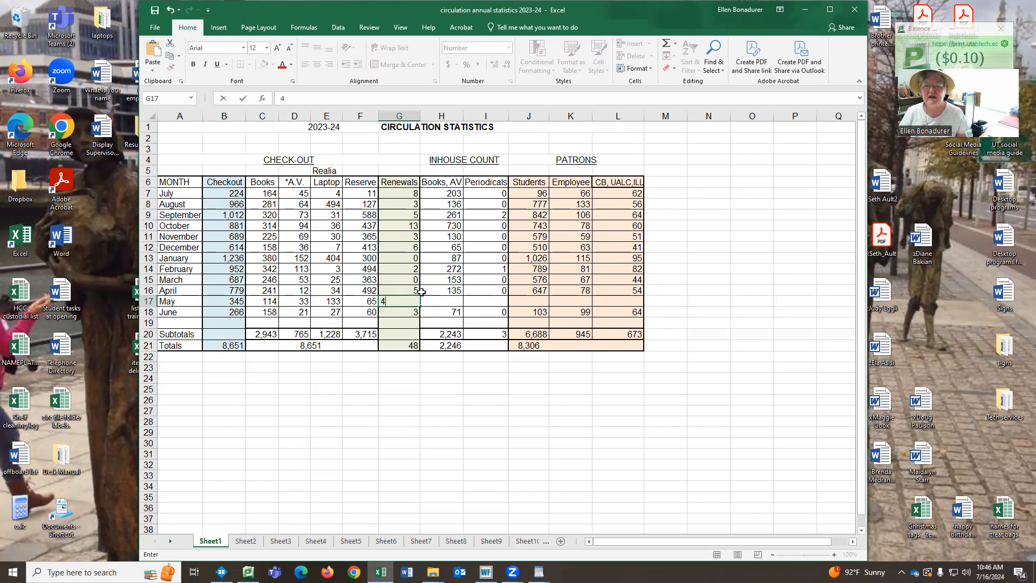
click(459, 303)
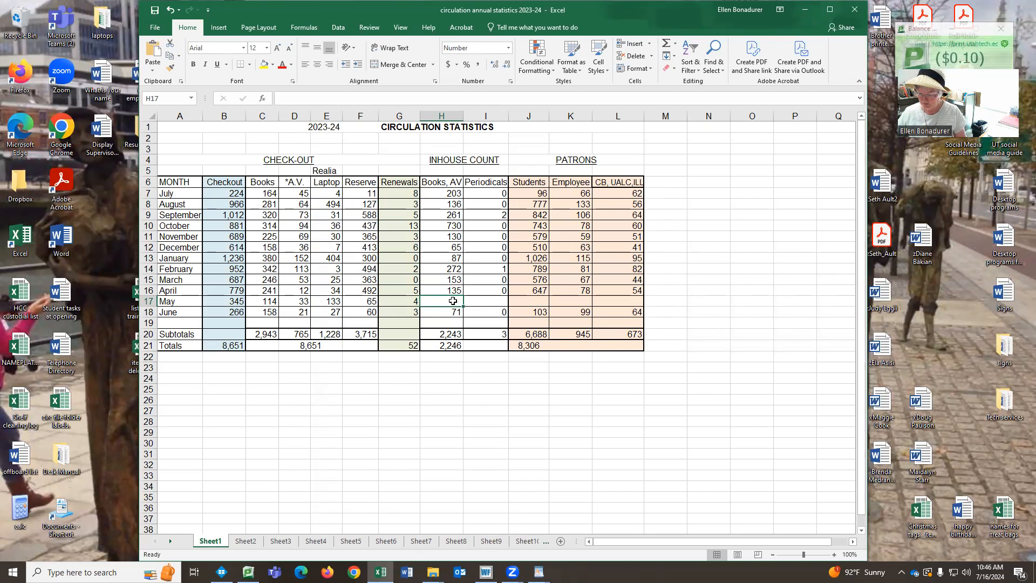
text(91)
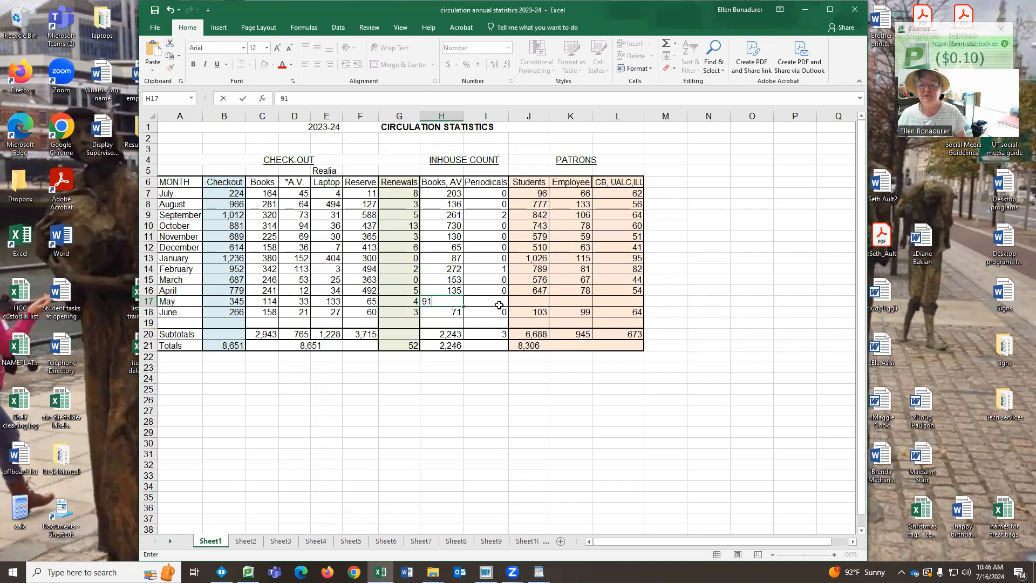
click(500, 305)
text(0)
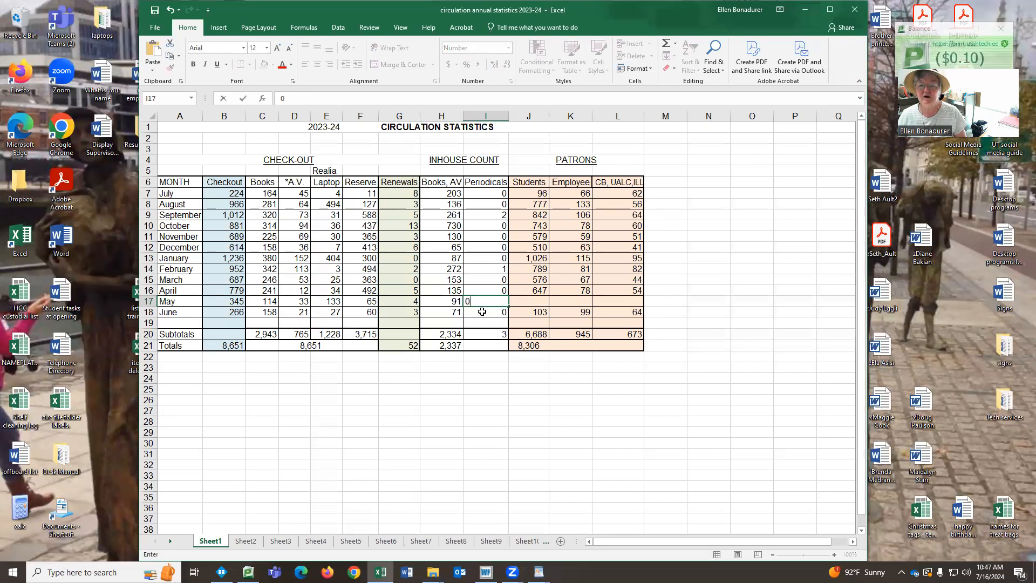
click(481, 311)
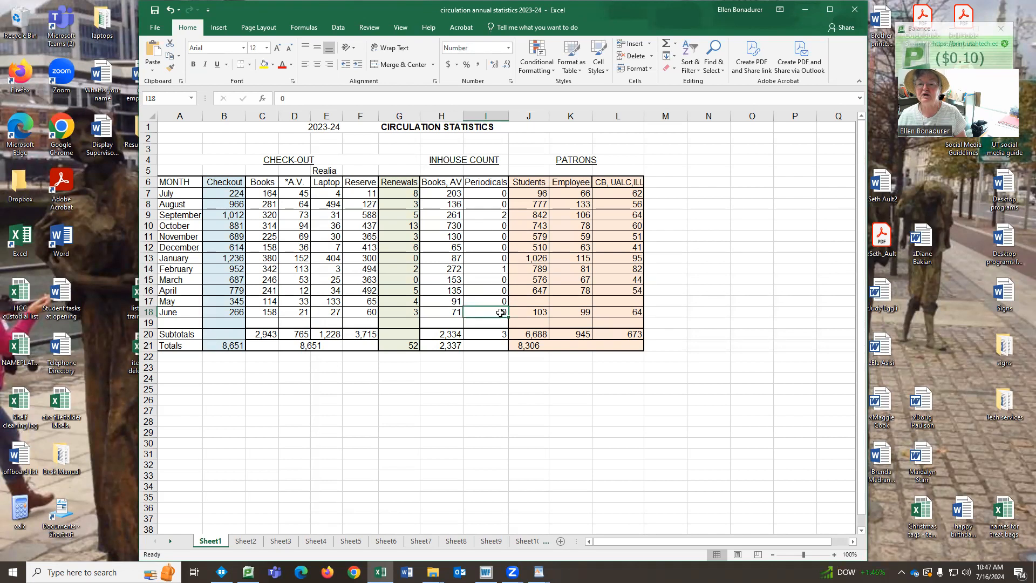
- Enter May's patron counts: 198 for Students, 81 for Employee and 66 for CB, UALC, ILL
click(543, 303)
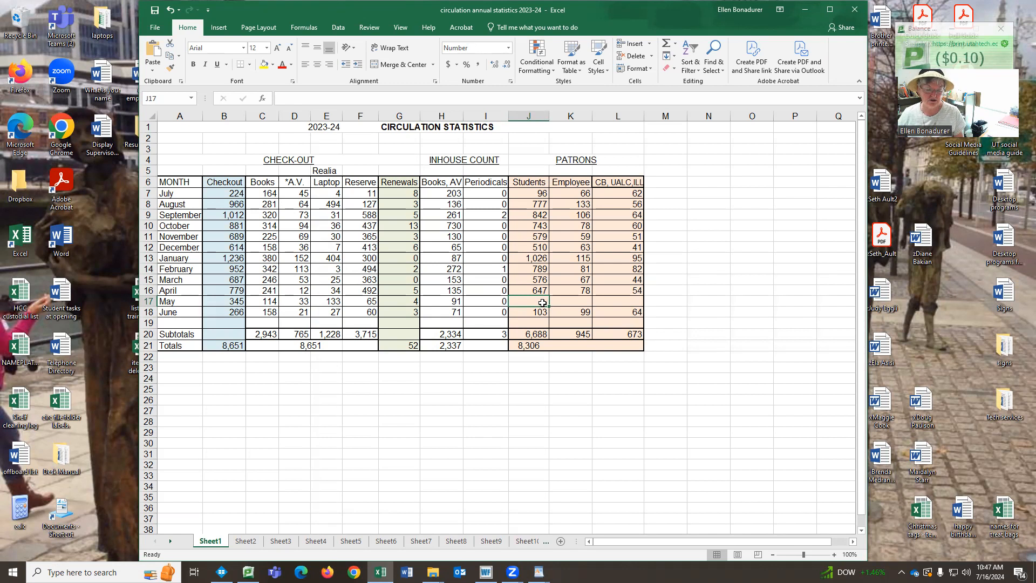
text(19)
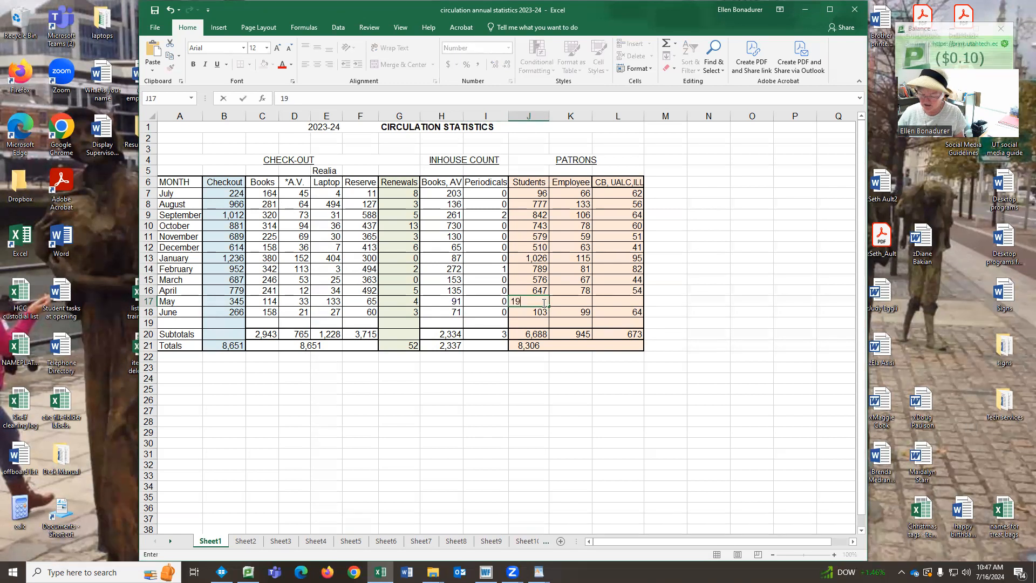
text(8)
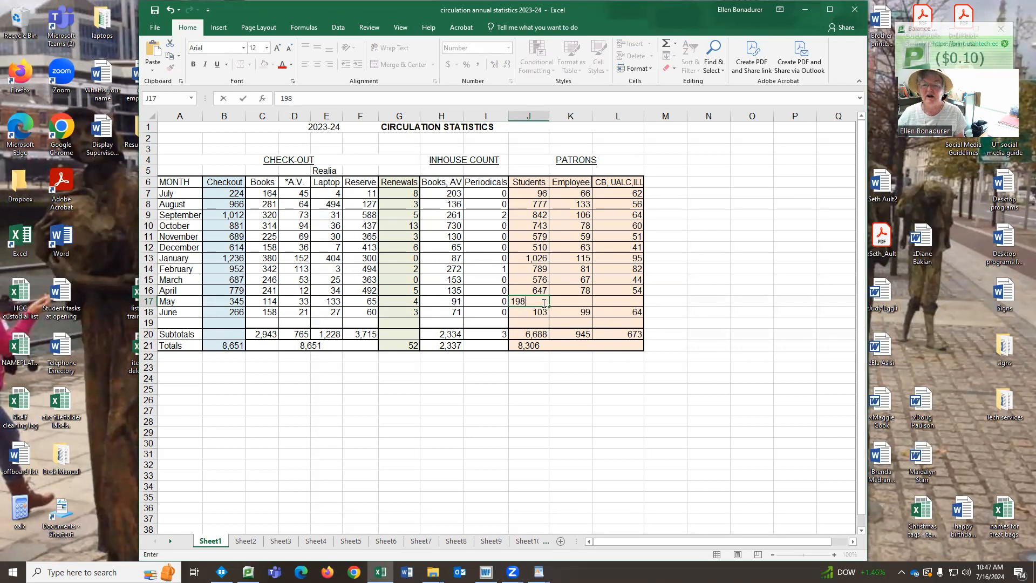
click(572, 300)
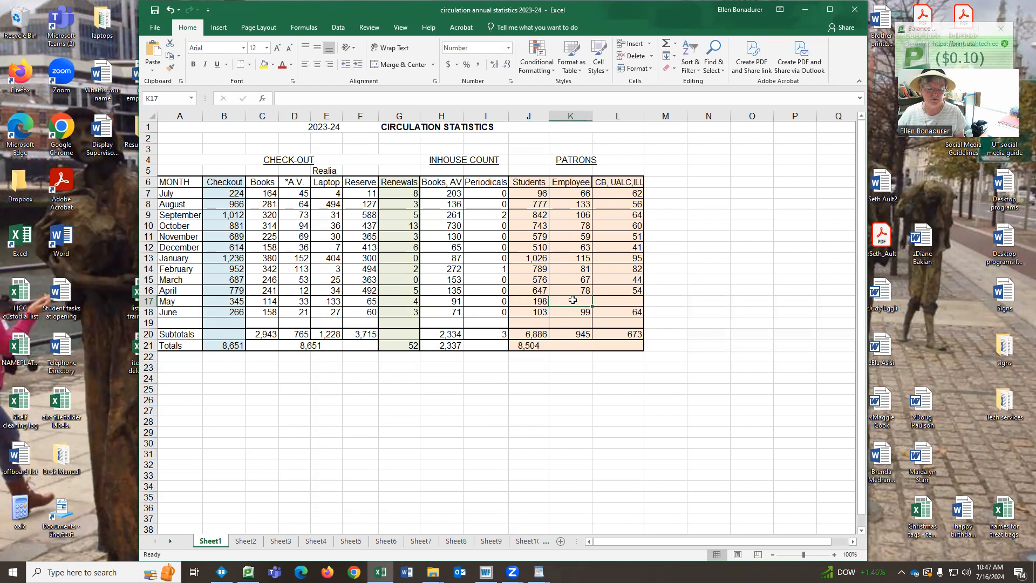
text(81)
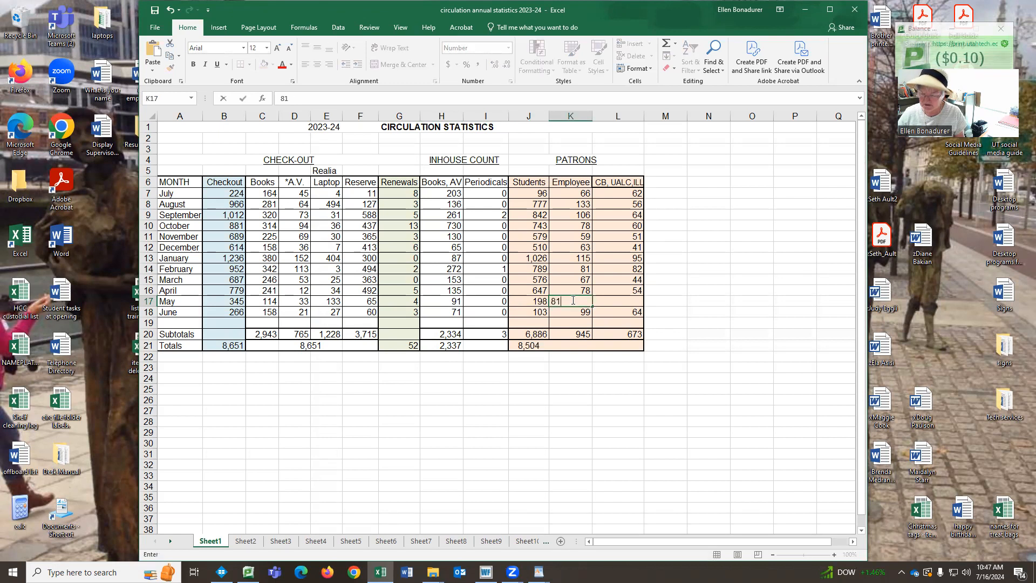
click(630, 295)
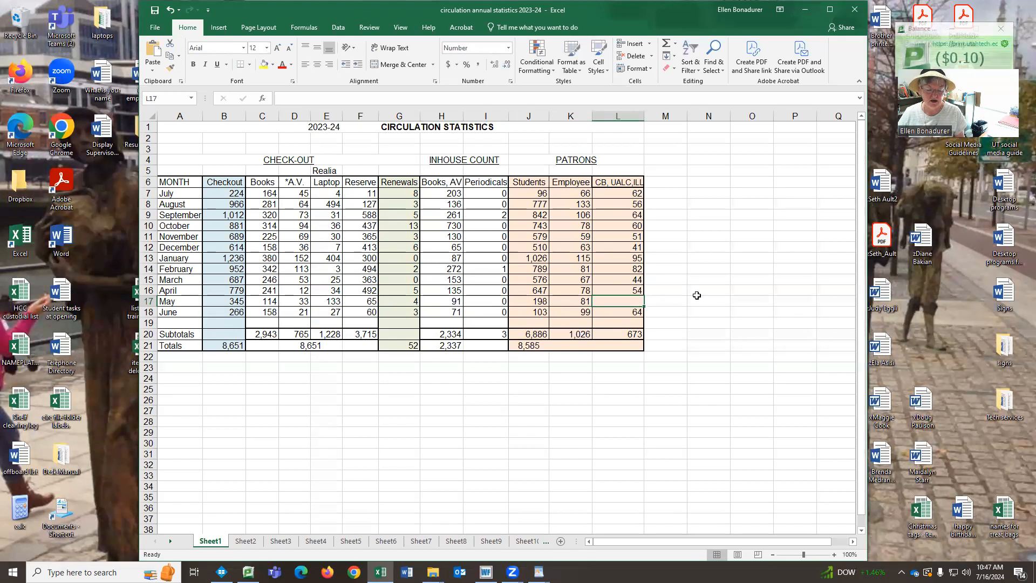
text(66)
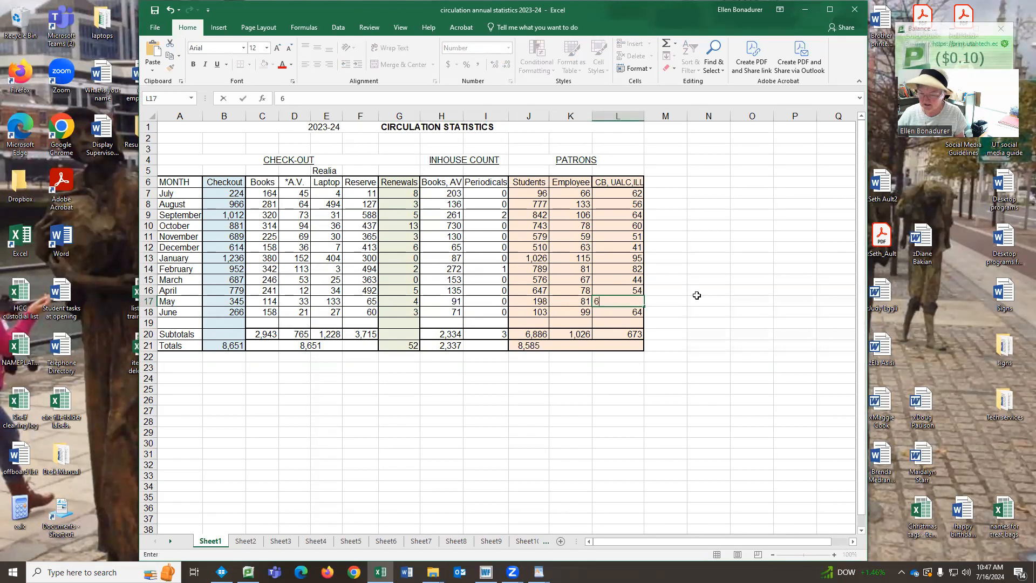
click(683, 303)
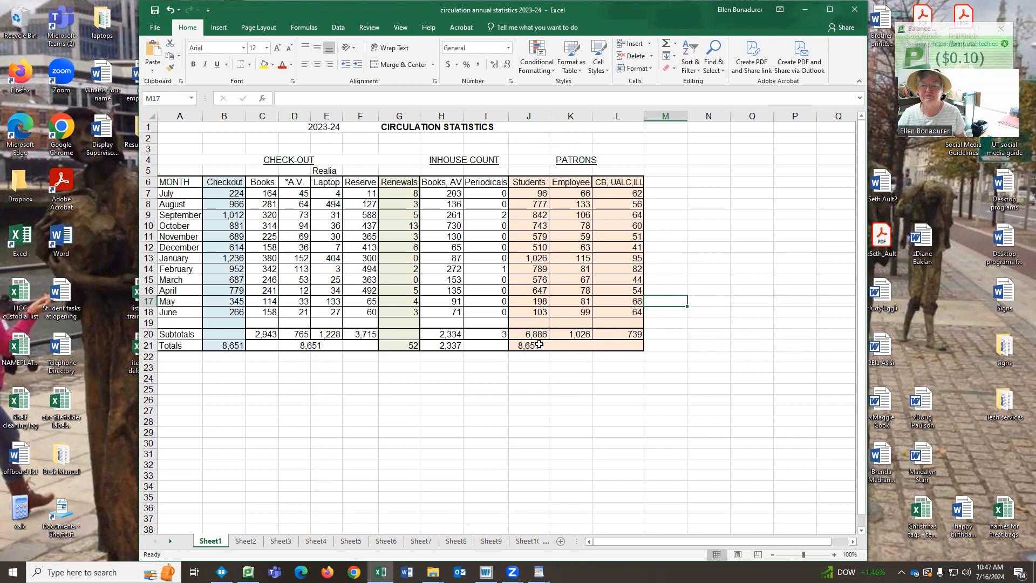
- Save the circulation annual statistics workbook under its existing name
click(156, 28)
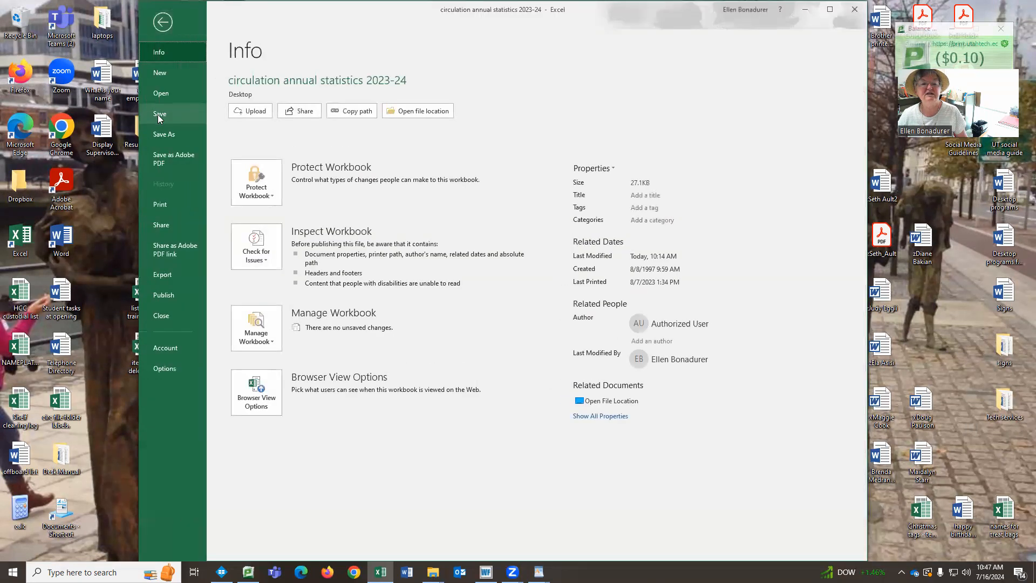
click(158, 115)
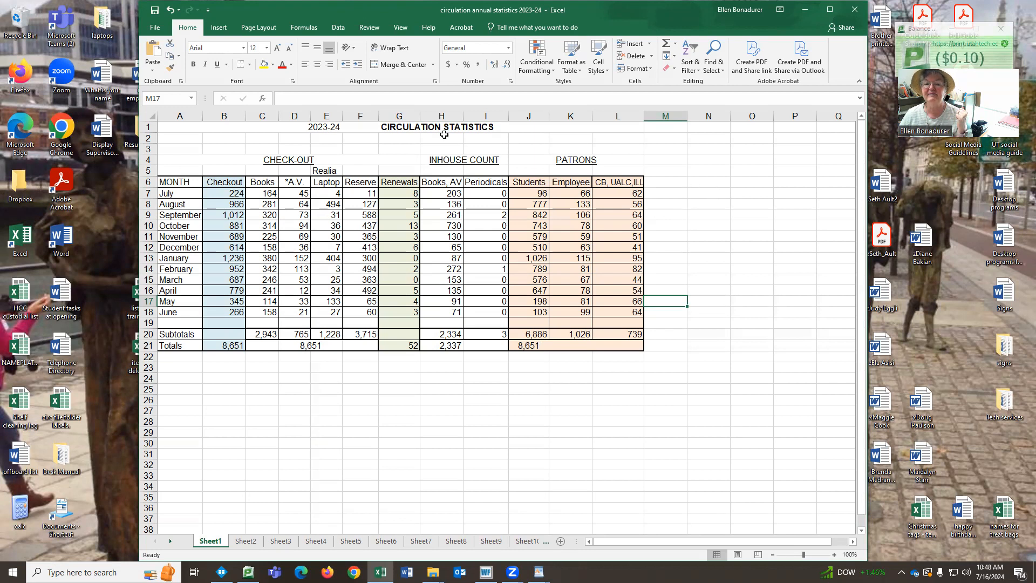
click(155, 28)
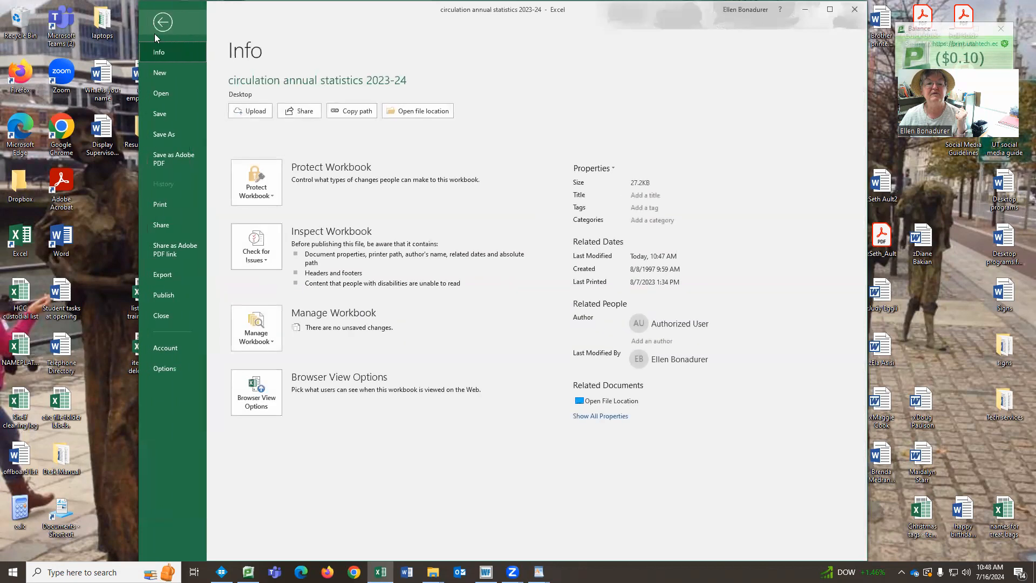
key(Escape)
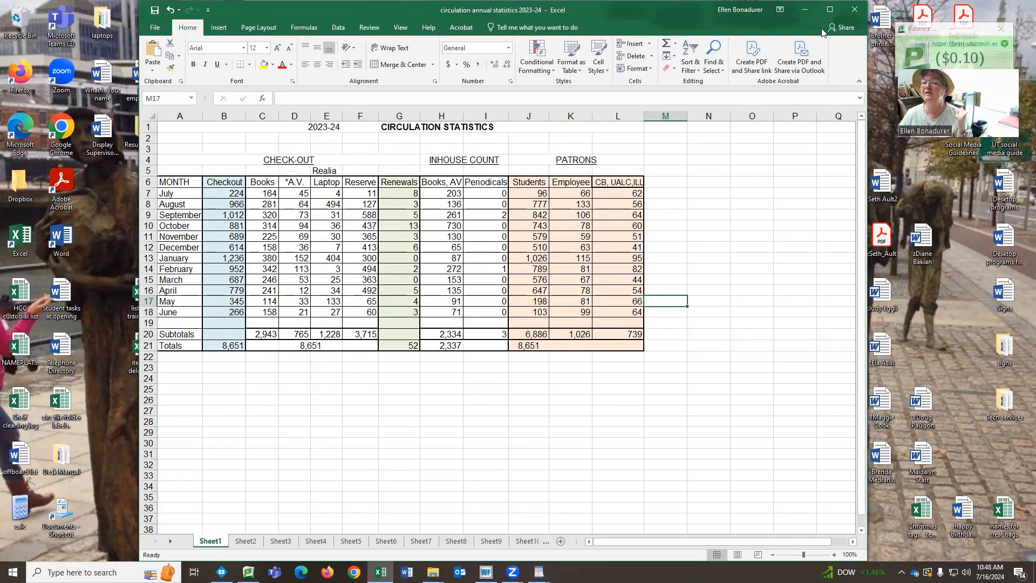